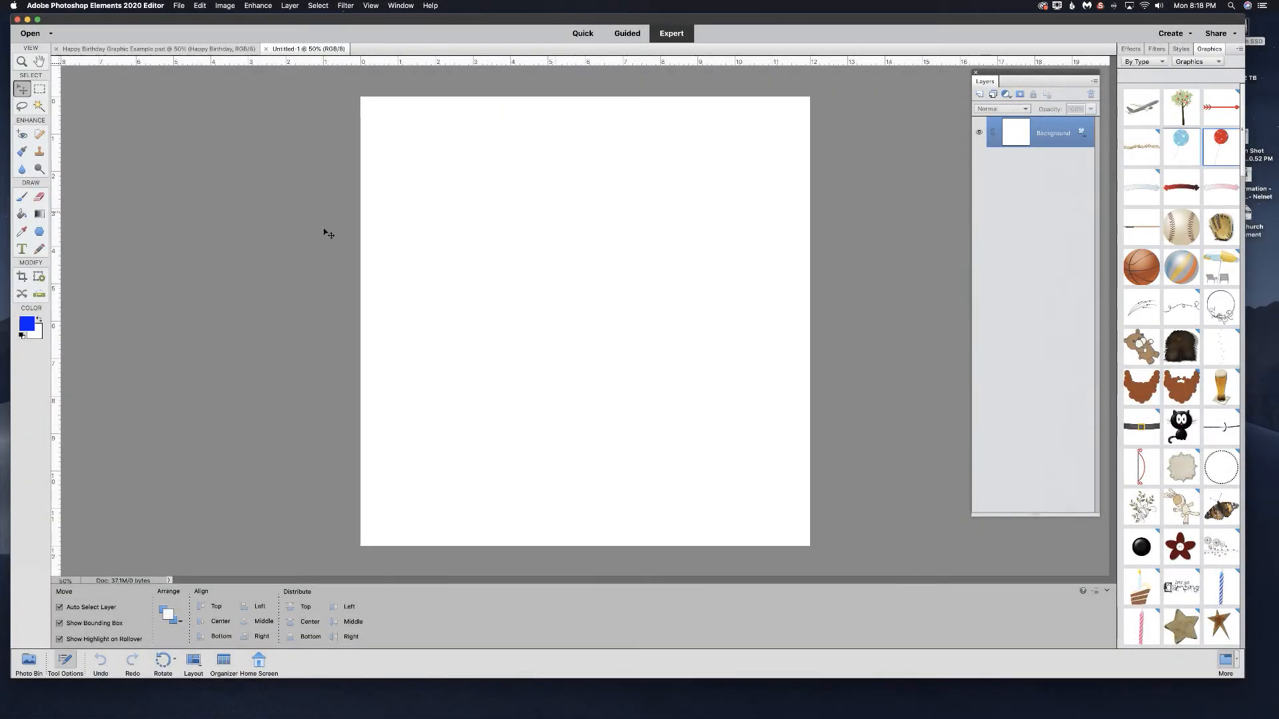
- Add a two-line blue "Happy Birthday" text in Kefa Bold and move it so the whole text fits on the canvas
{"action": "left_click", "coordinate": [22, 249]}
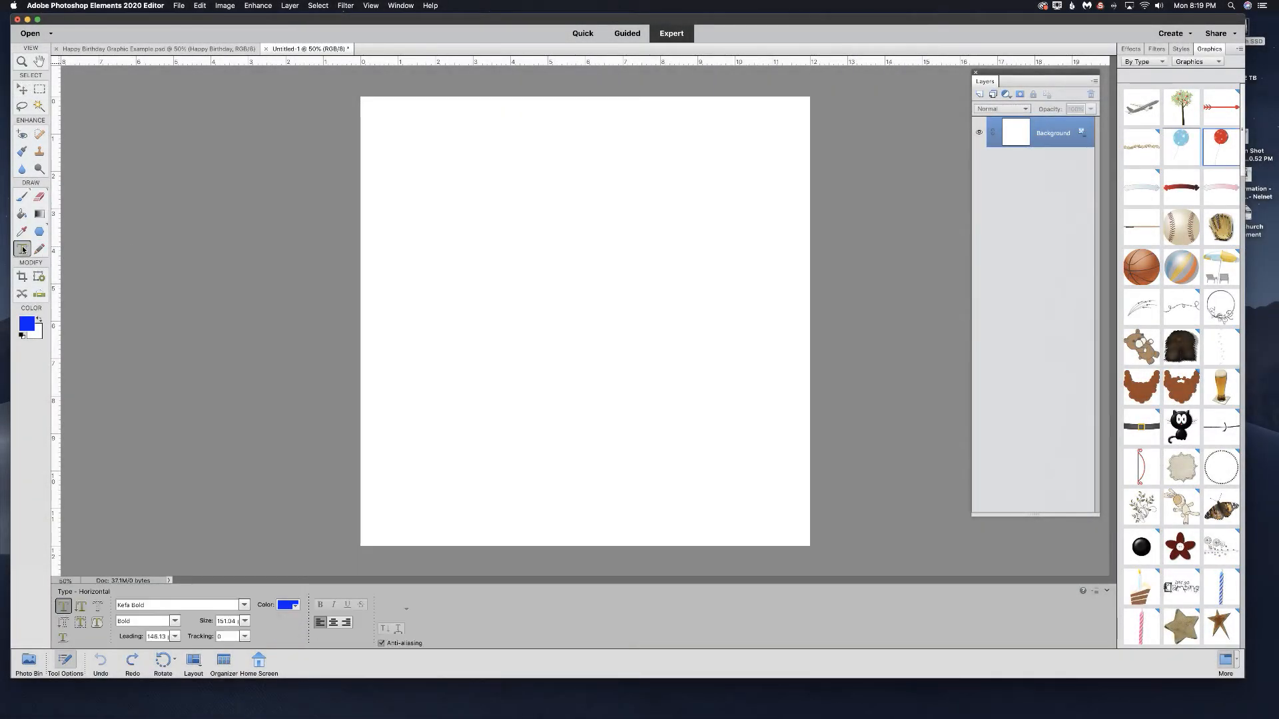
{"action": "left_click", "coordinate": [542, 231]}
{"action": "type", "text": "Happy"}
{"action": "key", "text": "Return"}
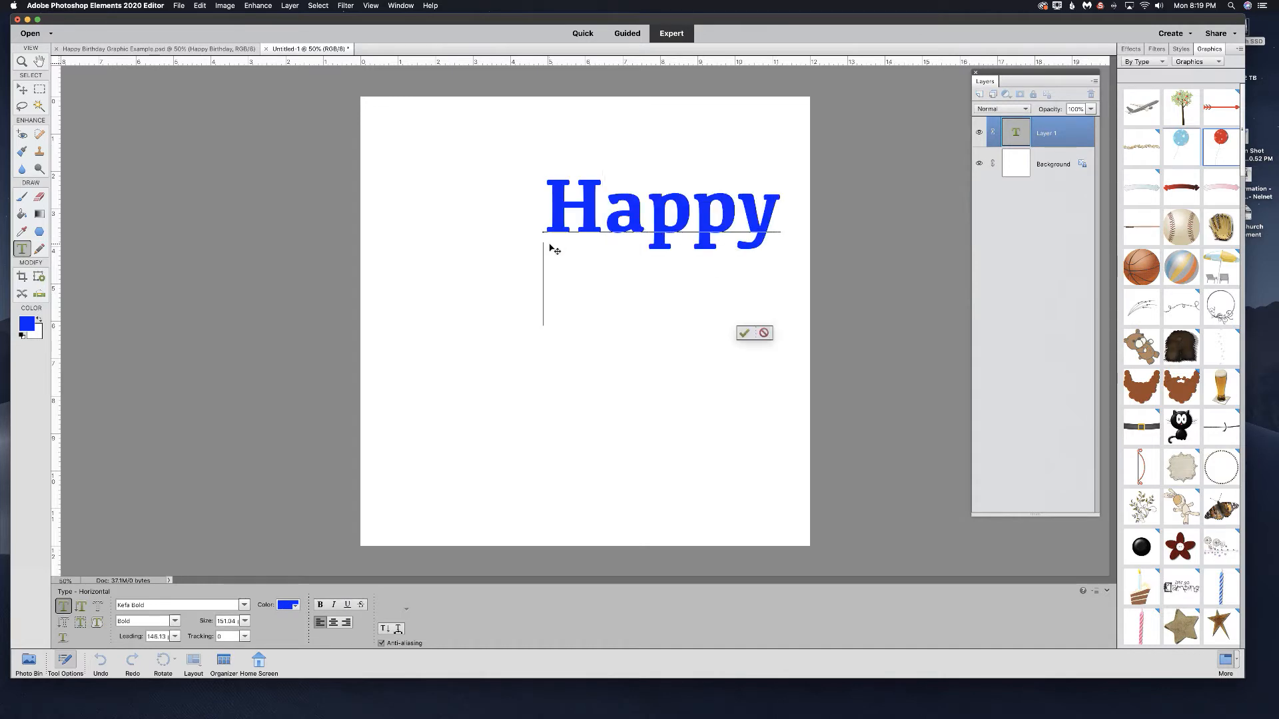
{"action": "type", "text": "Birthda"}
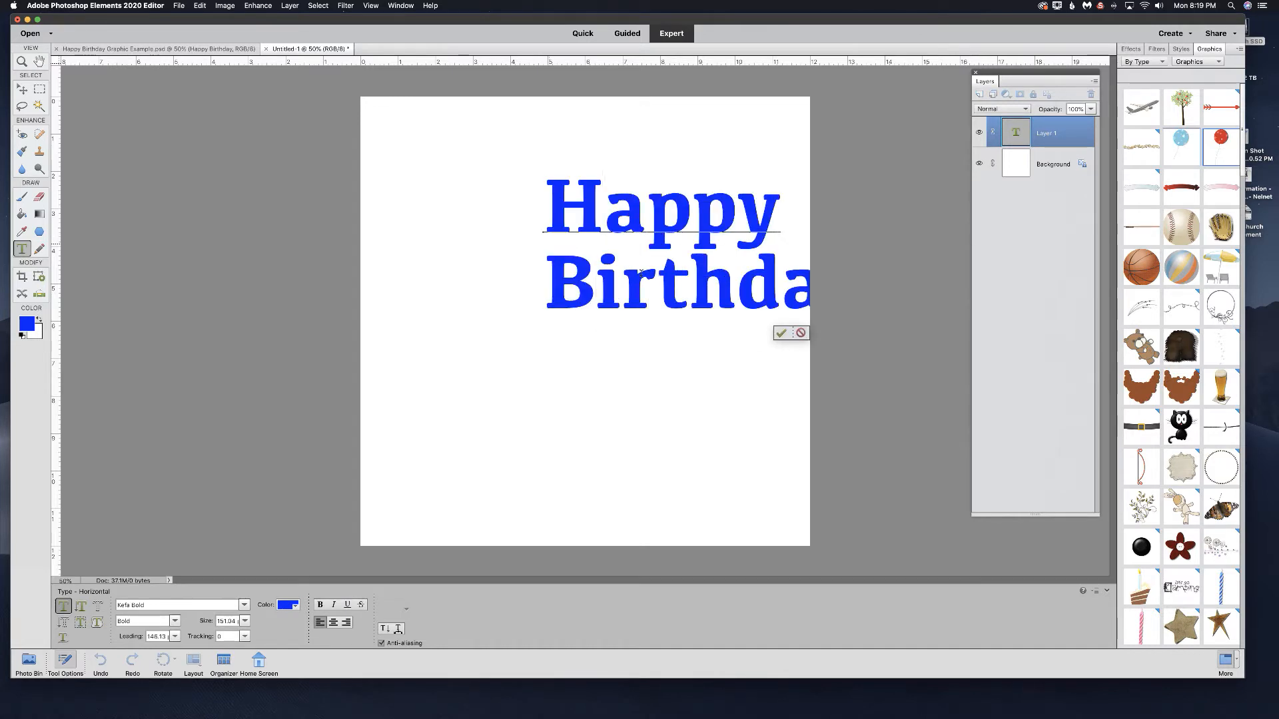
{"action": "left_click", "coordinate": [783, 333]}
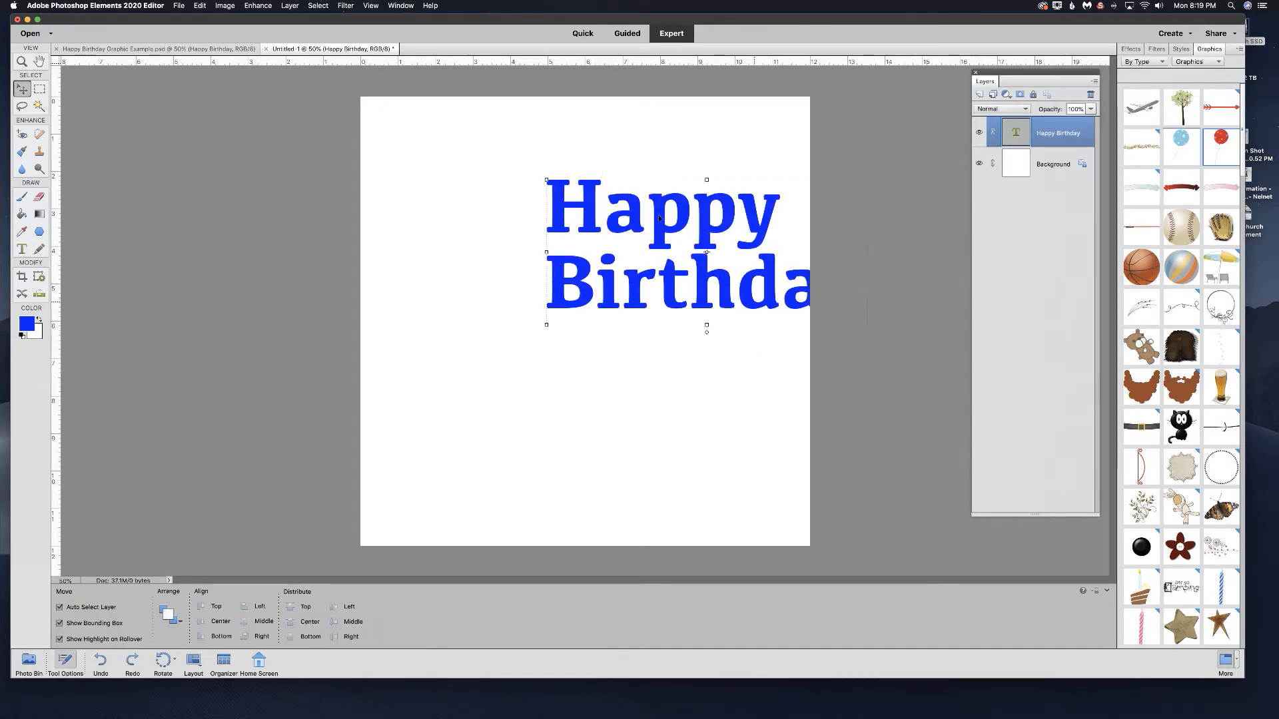
{"action": "left_click_drag", "start_coordinate": [619, 227], "coordinate": [555, 226]}
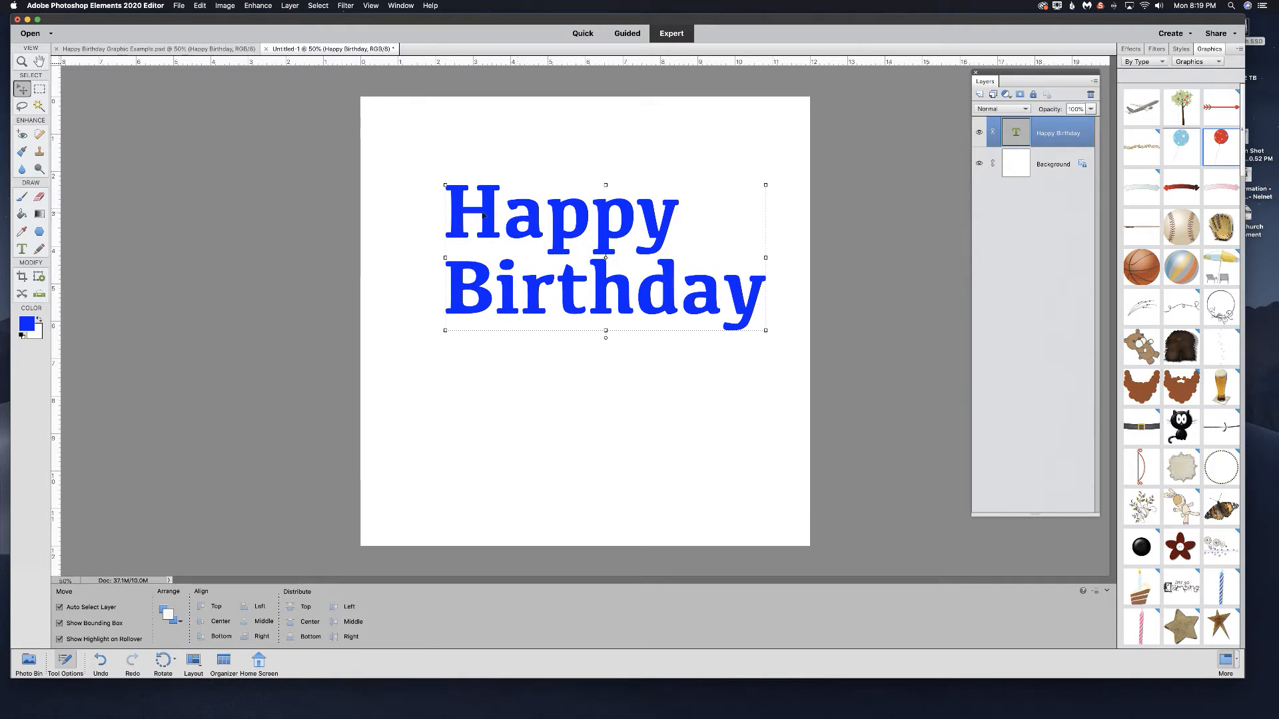
- Select all of the "Happy Birthday" text and preview other fonts for it
{"action": "left_click", "coordinate": [24, 249]}
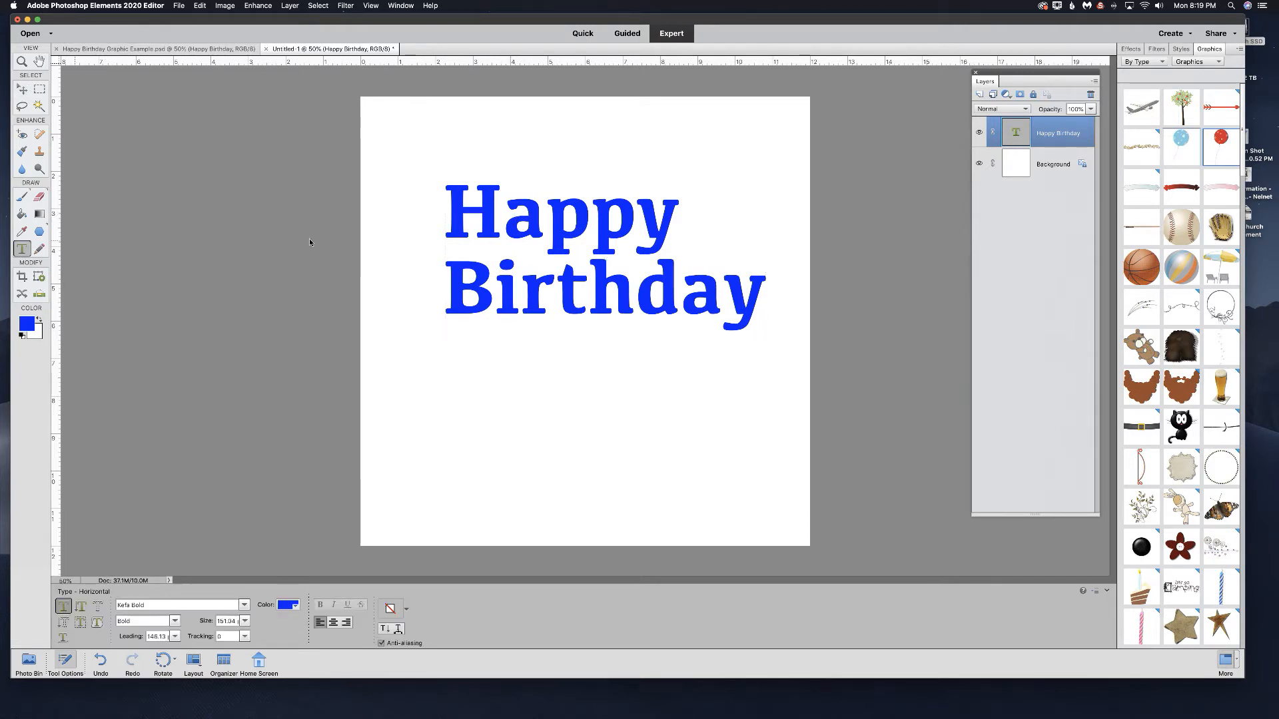
{"action": "left_click", "coordinate": [547, 231]}
{"action": "key", "text": "super+a"}
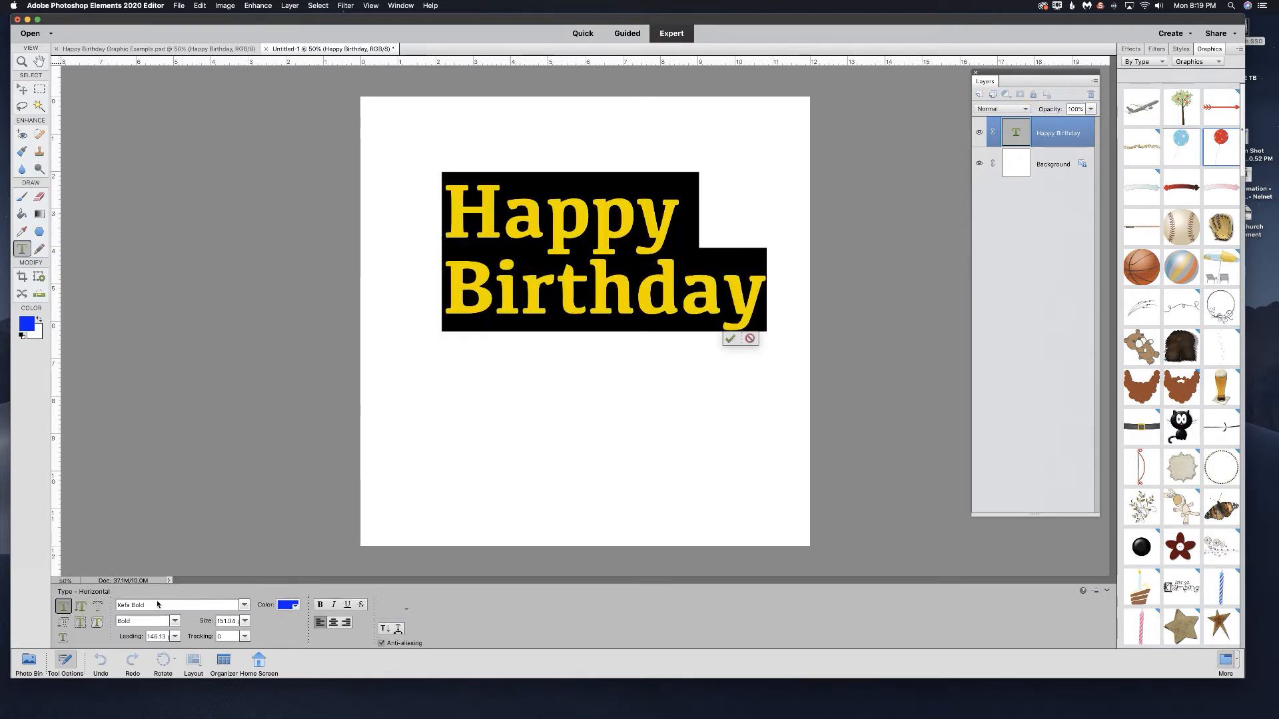
{"action": "left_click", "coordinate": [126, 604]}
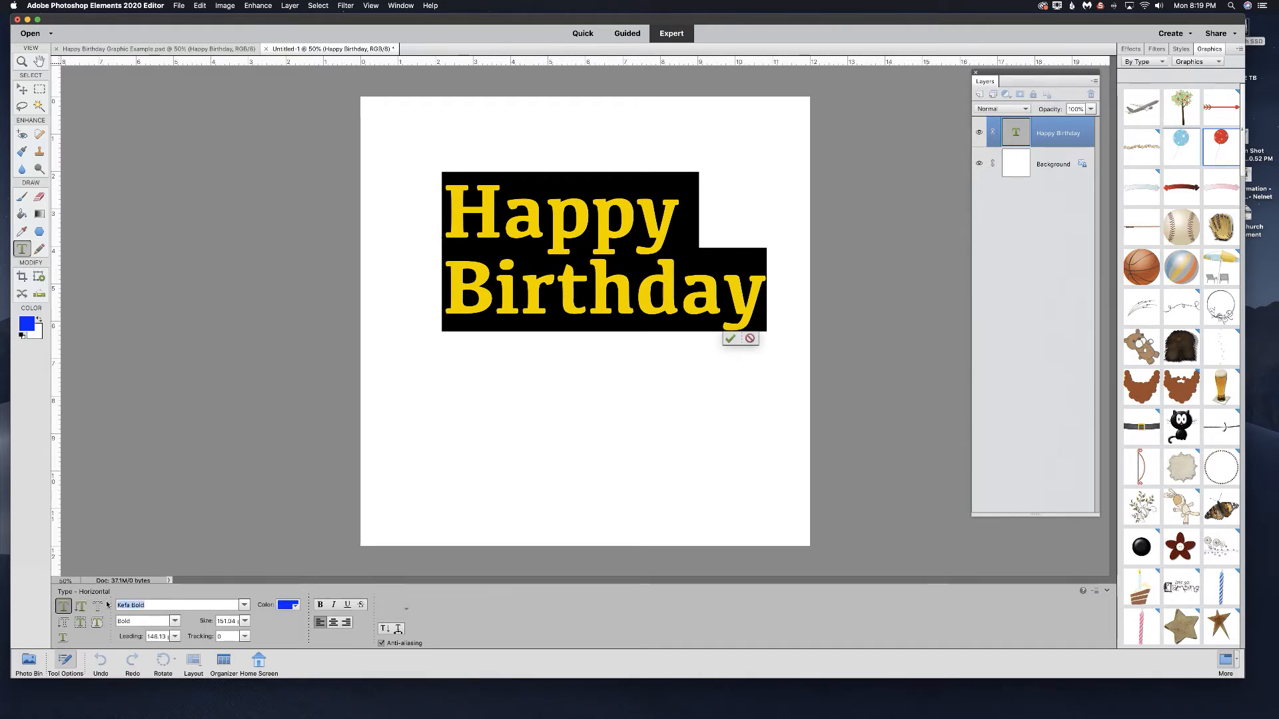
{"action": "key", "text": "Down"}
{"action": "key", "text": "Down"}
{"action": "key", "text": "Down"}
{"action": "key", "text": "Down"}
{"action": "key", "text": "Down"}
{"action": "key", "text": "Down"}
{"action": "key", "text": "Down"}
{"action": "key", "text": "Down"}
{"action": "key", "text": "Down"}
{"action": "key", "text": "Down"}
{"action": "key", "text": "Up"}
{"action": "key", "text": "Up"}
{"action": "key", "text": "Up"}
{"action": "key", "text": "Up"}
{"action": "key", "text": "Up"}
{"action": "key", "text": "Up"}
{"action": "key", "text": "Up"}
{"action": "key", "text": "Up"}
{"action": "key", "text": "Up"}
{"action": "key", "text": "Up"}
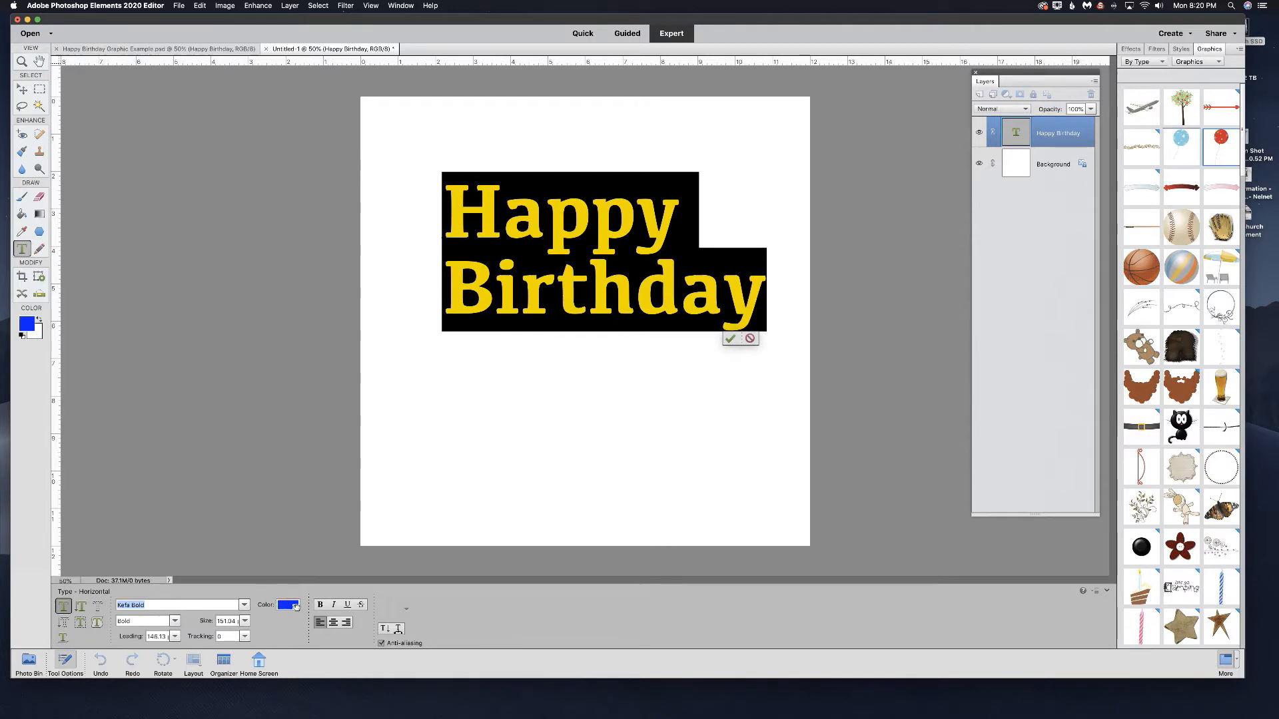
- Warp the text with the horizontal Flag style at a bend of -17% and commit the change
{"action": "left_click", "coordinate": [398, 629]}
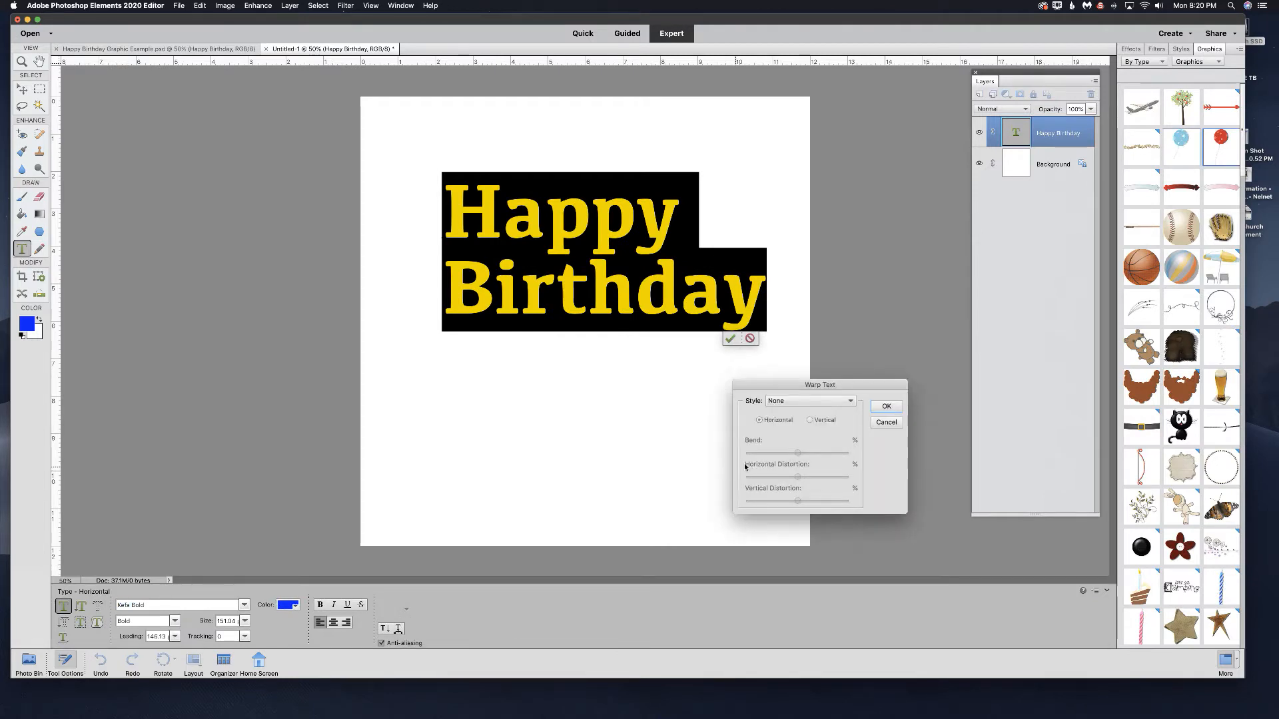
{"action": "left_click", "coordinate": [801, 402]}
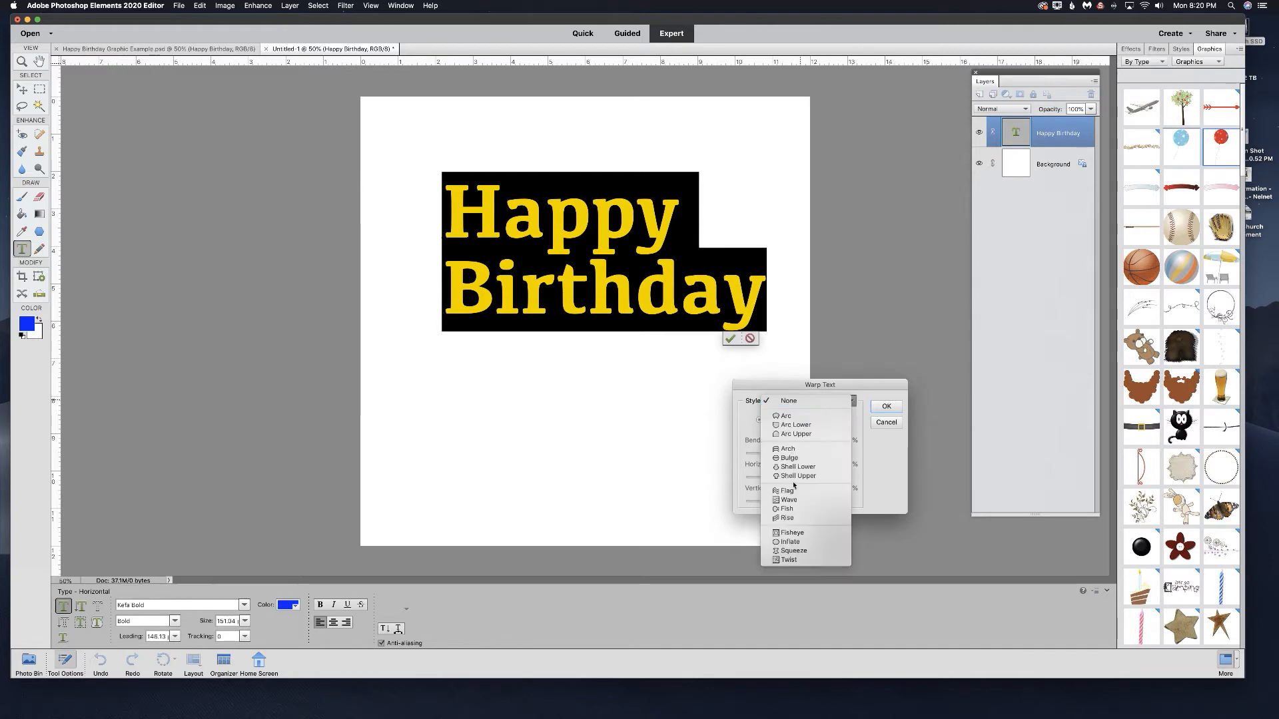
{"action": "left_click", "coordinate": [793, 494]}
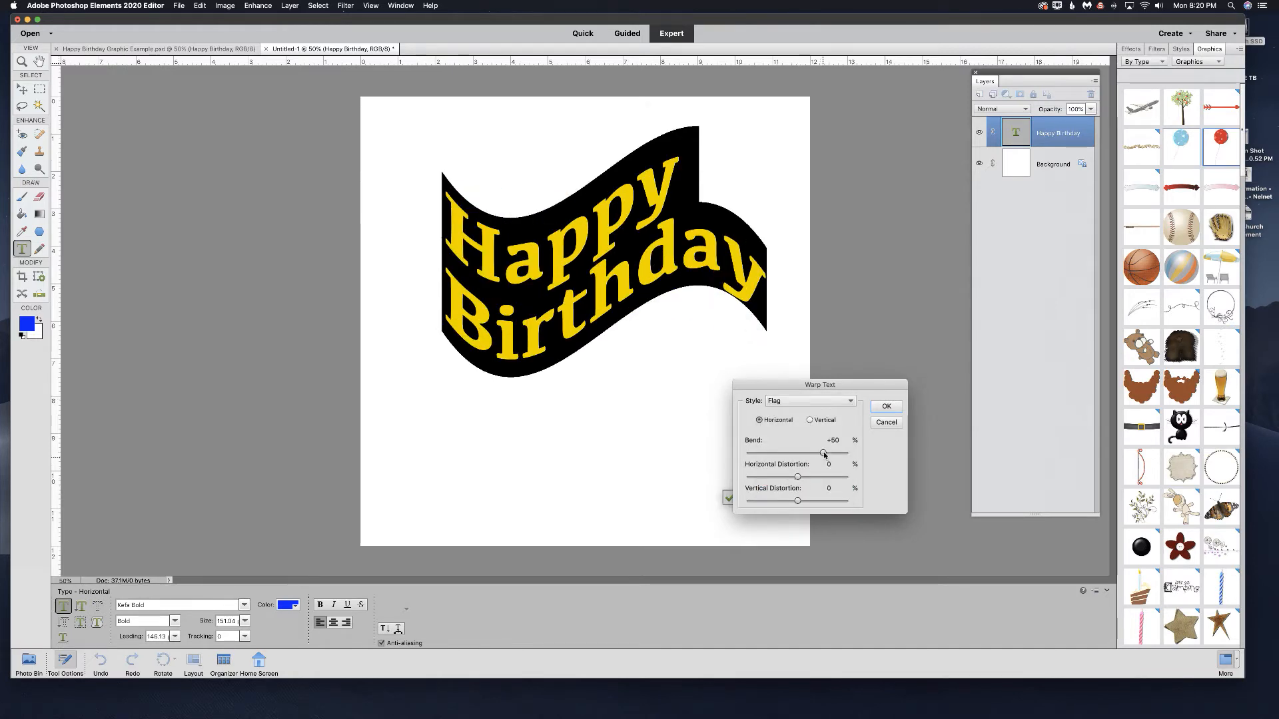
{"action": "left_click_drag", "start_coordinate": [824, 454], "coordinate": [789, 455]}
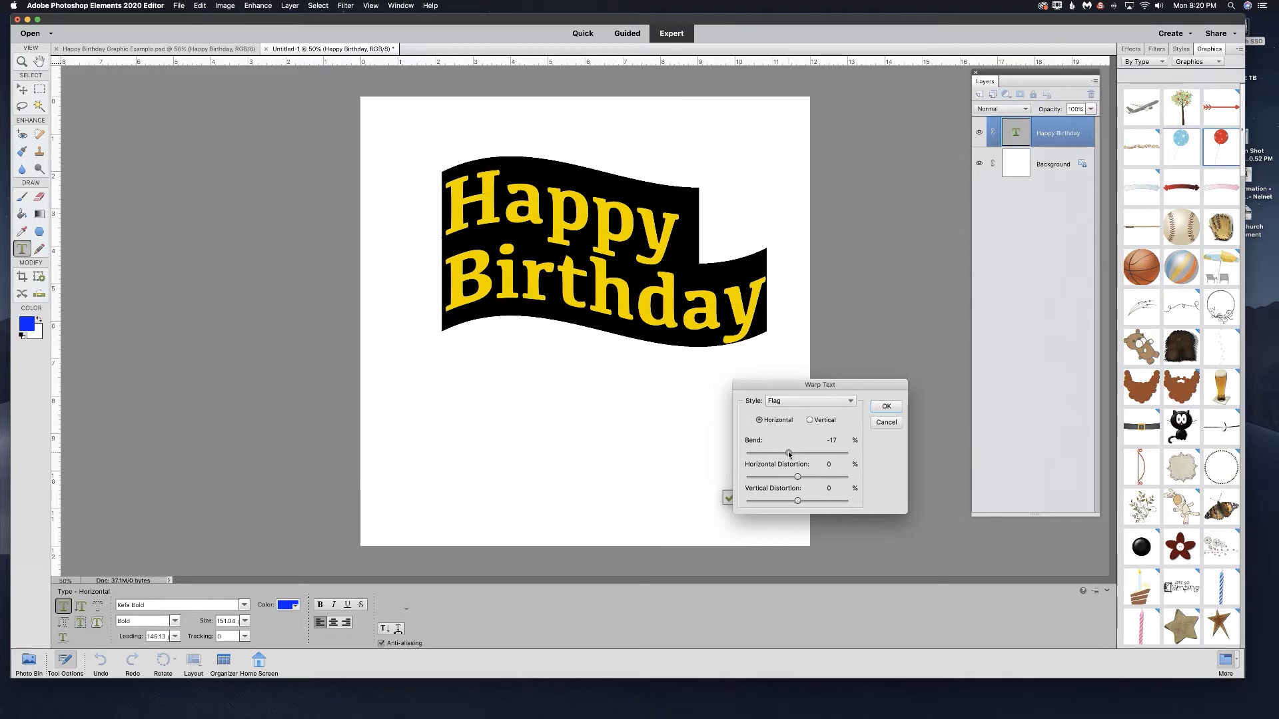
{"action": "left_click", "coordinate": [887, 407]}
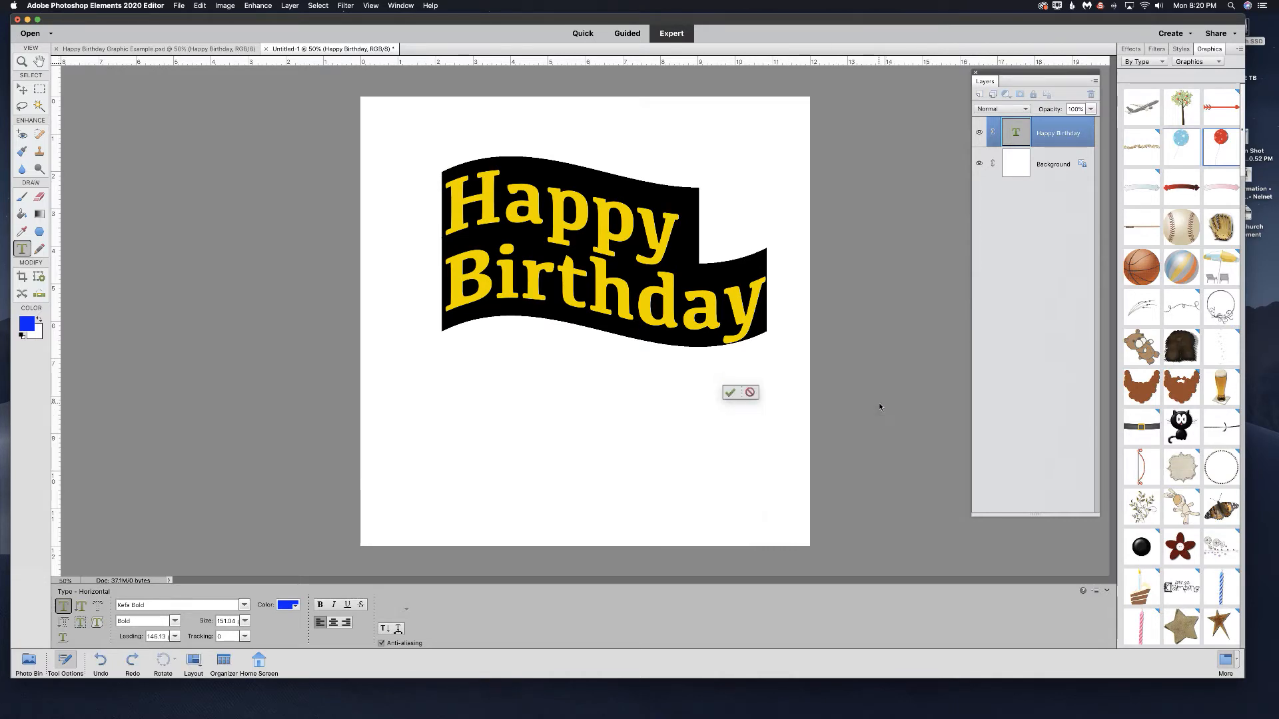
{"action": "left_click", "coordinate": [730, 393]}
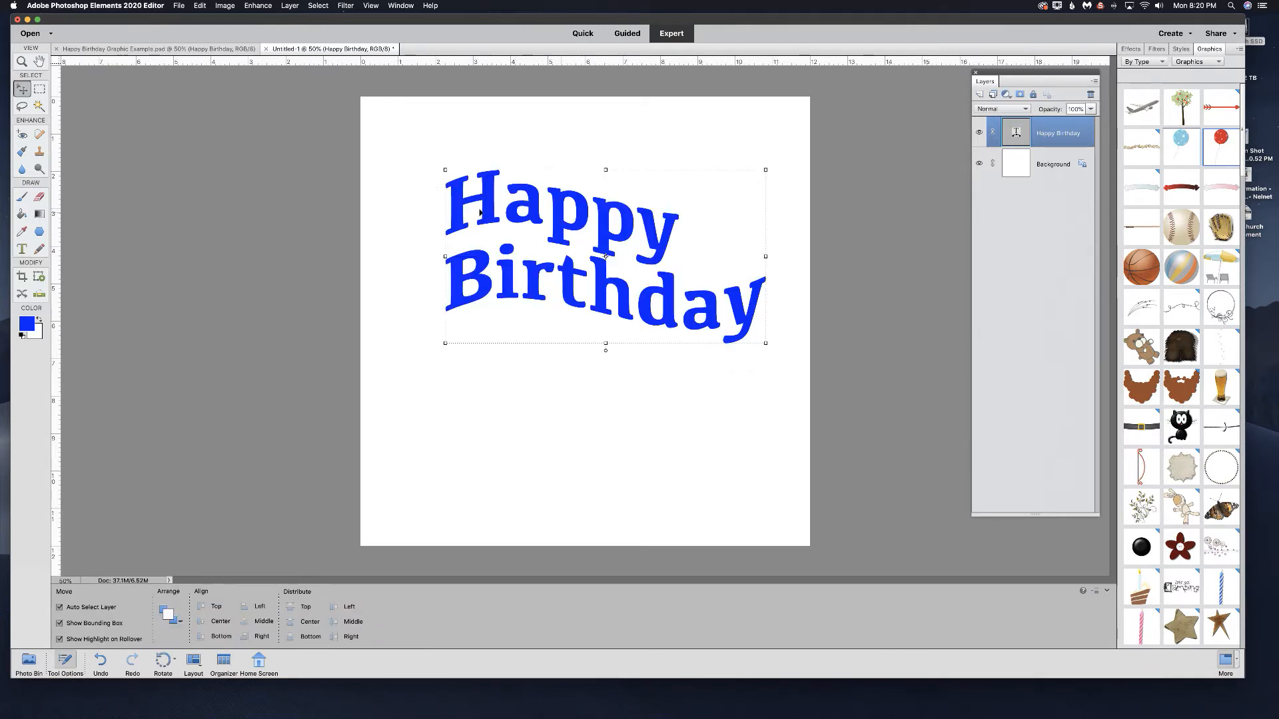
- In "Happy", colour the "a" yellow and the first "p" red using the default swatches
{"action": "left_click", "coordinate": [22, 250]}
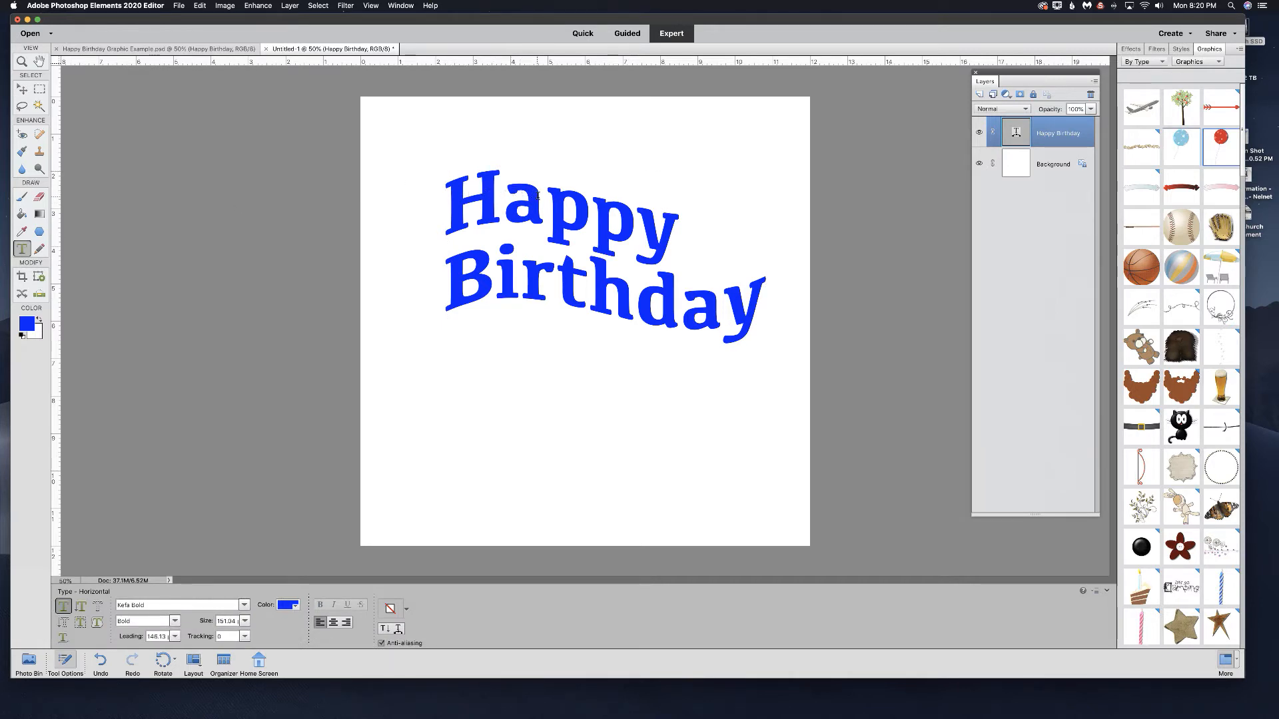
{"action": "left_click_drag", "start_coordinate": [504, 196], "coordinate": [544, 197]}
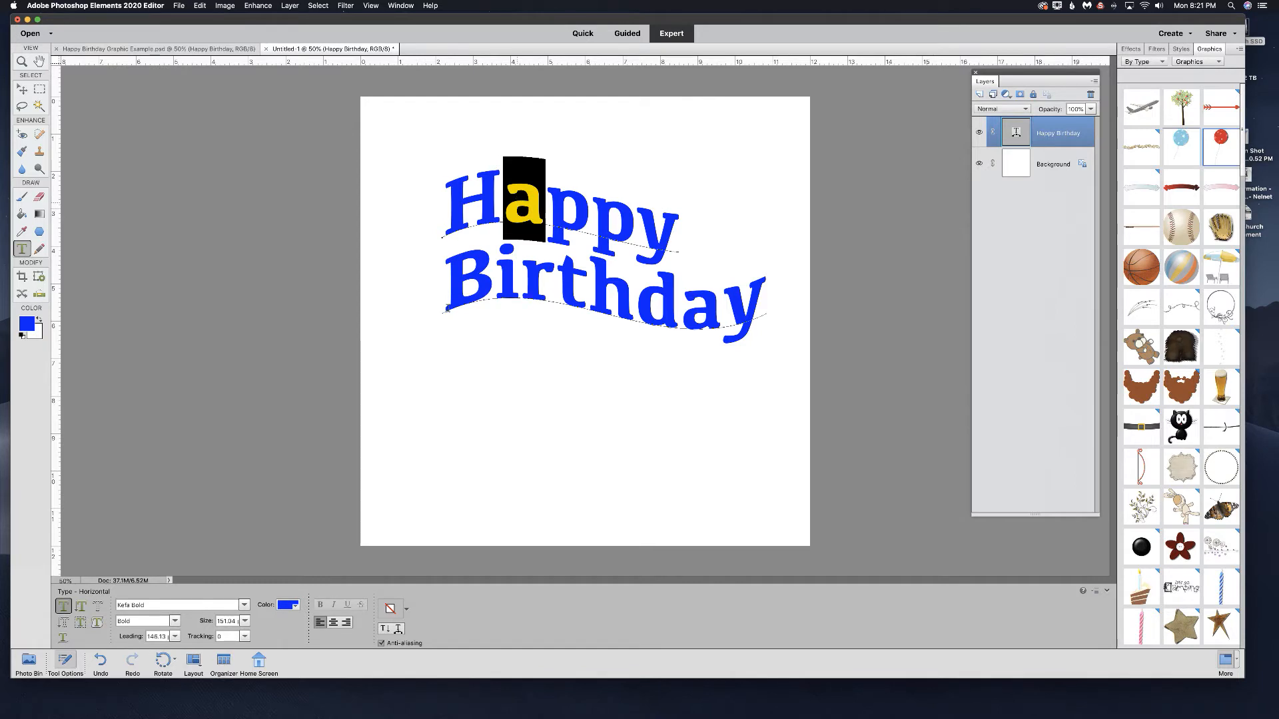
{"action": "left_click", "coordinate": [287, 606]}
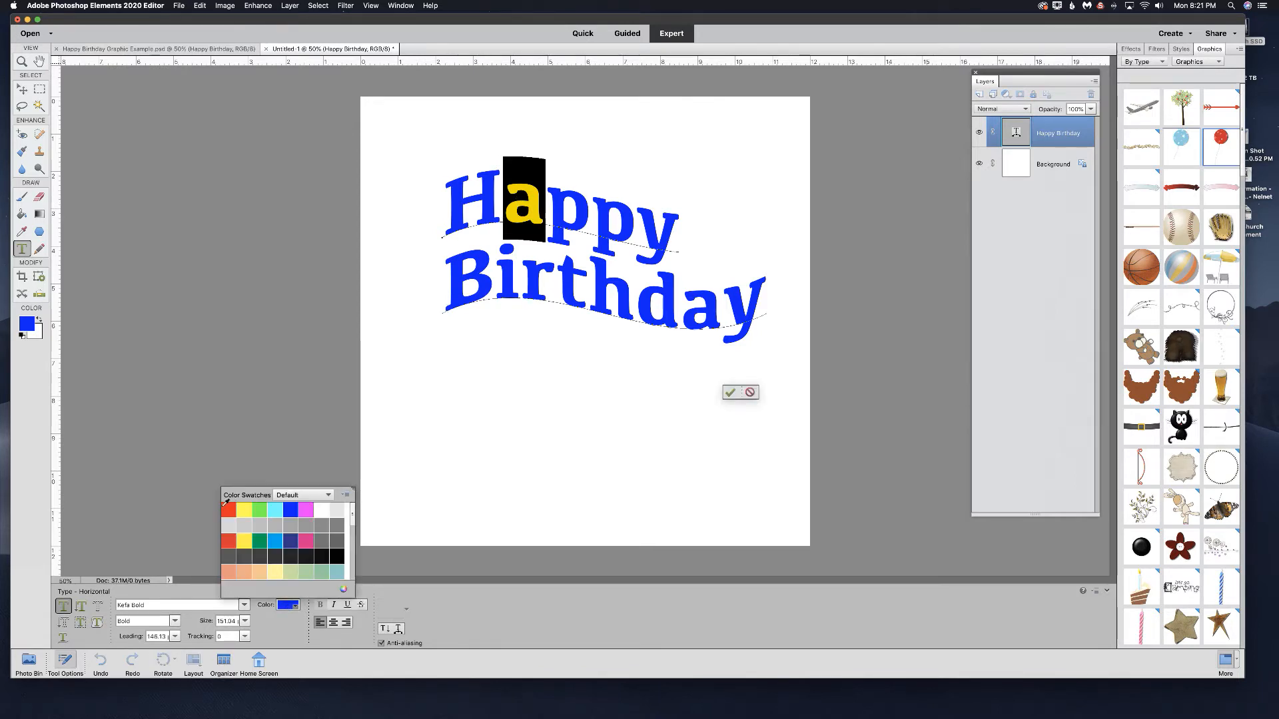
{"action": "left_click", "coordinate": [245, 511]}
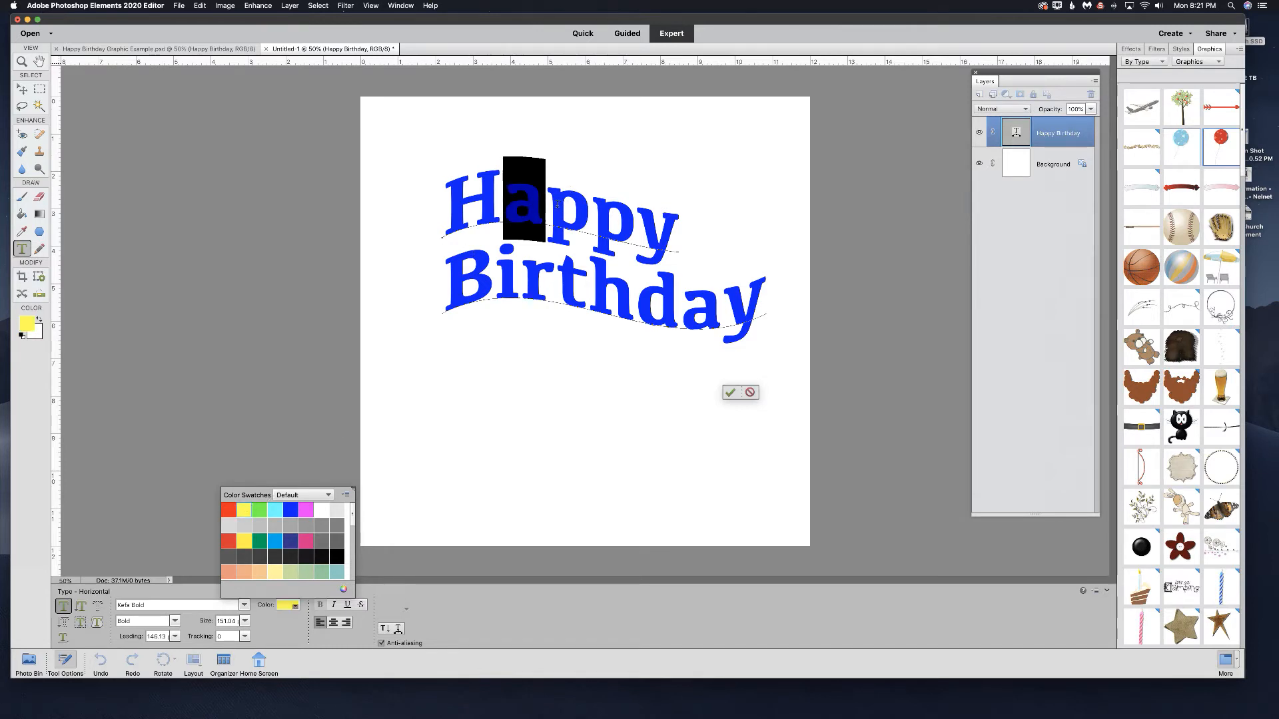
{"action": "left_click_drag", "start_coordinate": [557, 203], "coordinate": [588, 203]}
{"action": "left_click", "coordinate": [288, 605]}
{"action": "left_click", "coordinate": [229, 510]}
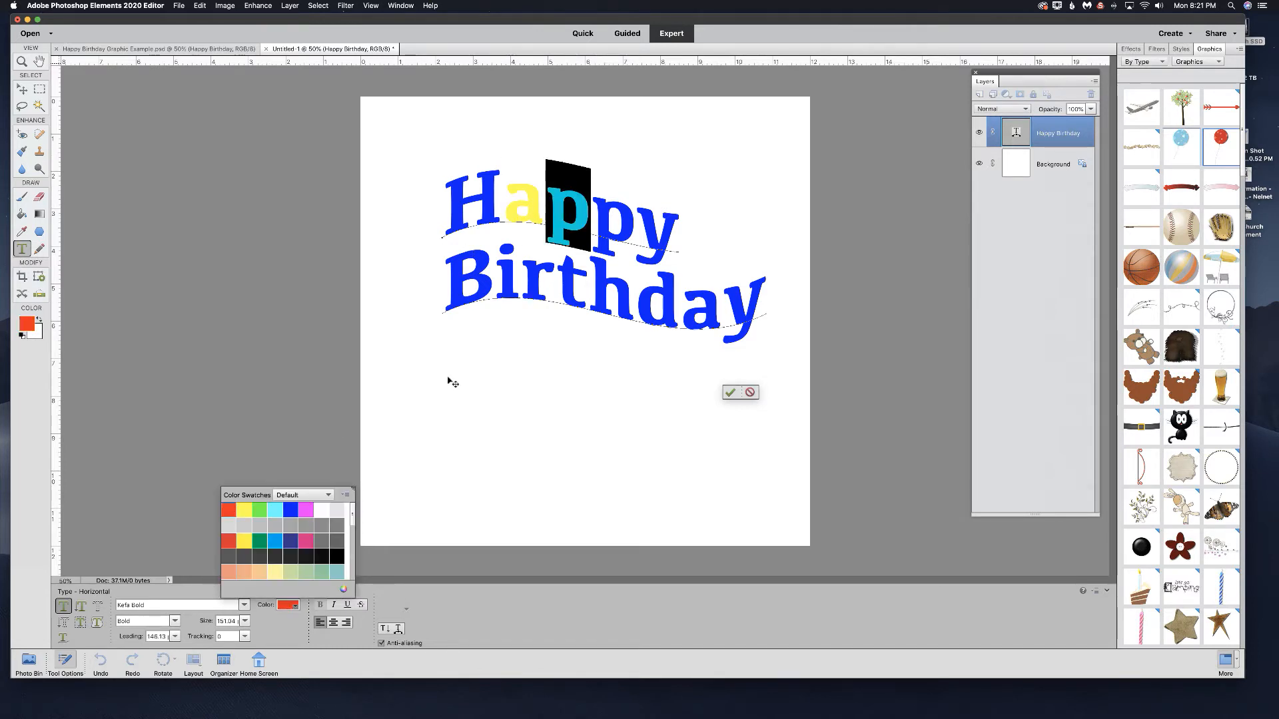
- In "Happy", colour the second "p" green and the "y" light cyan
{"action": "left_click_drag", "start_coordinate": [591, 213], "coordinate": [636, 213]}
{"action": "left_click", "coordinate": [287, 605]}
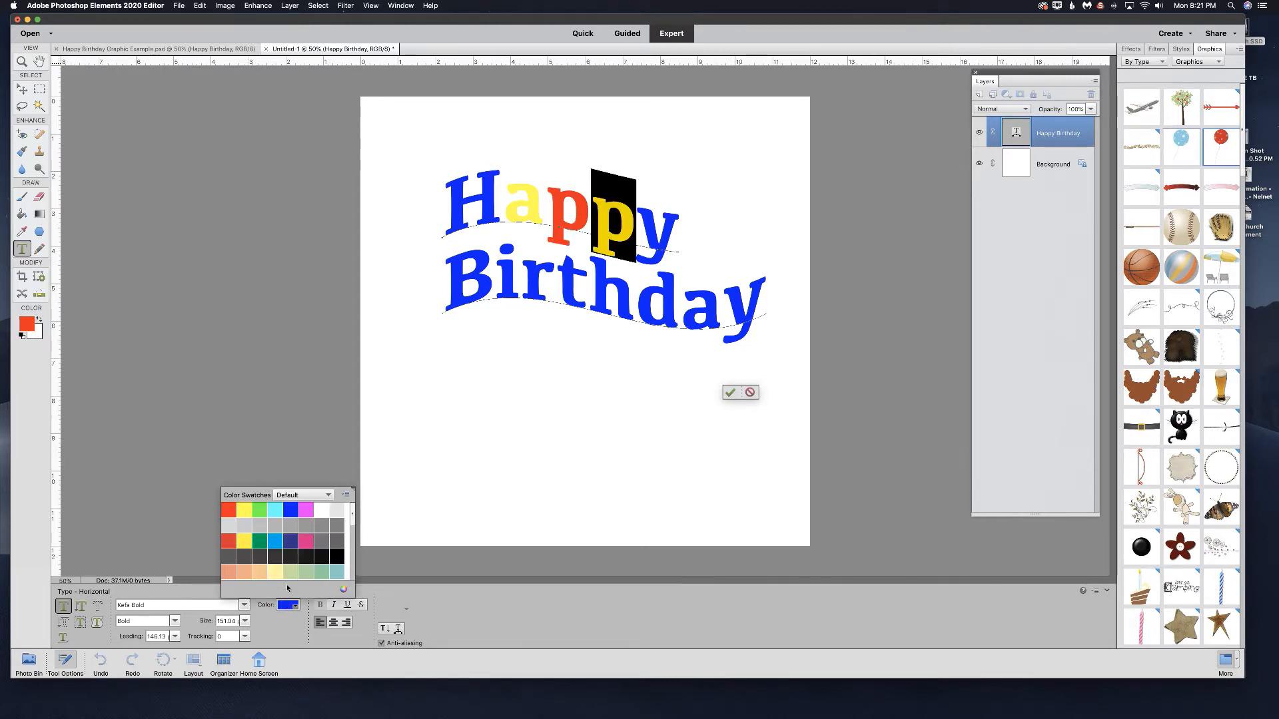
{"action": "left_click", "coordinate": [260, 509]}
{"action": "left_click_drag", "start_coordinate": [636, 223], "coordinate": [679, 223]}
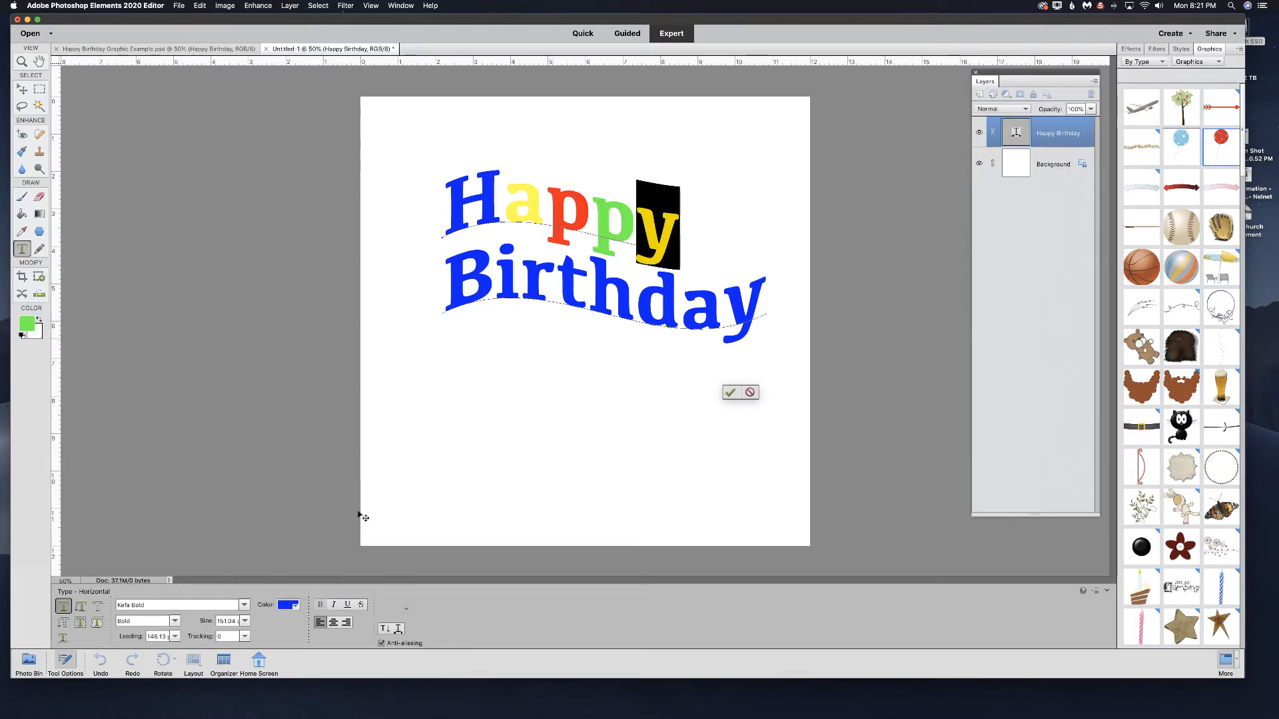
{"action": "left_click", "coordinate": [287, 605]}
{"action": "left_click", "coordinate": [269, 509]}
- In "Birthday", colour the "B" soft purple, the "i" salmon and the "r" light blue
{"action": "left_click_drag", "start_coordinate": [443, 280], "coordinate": [494, 279]}
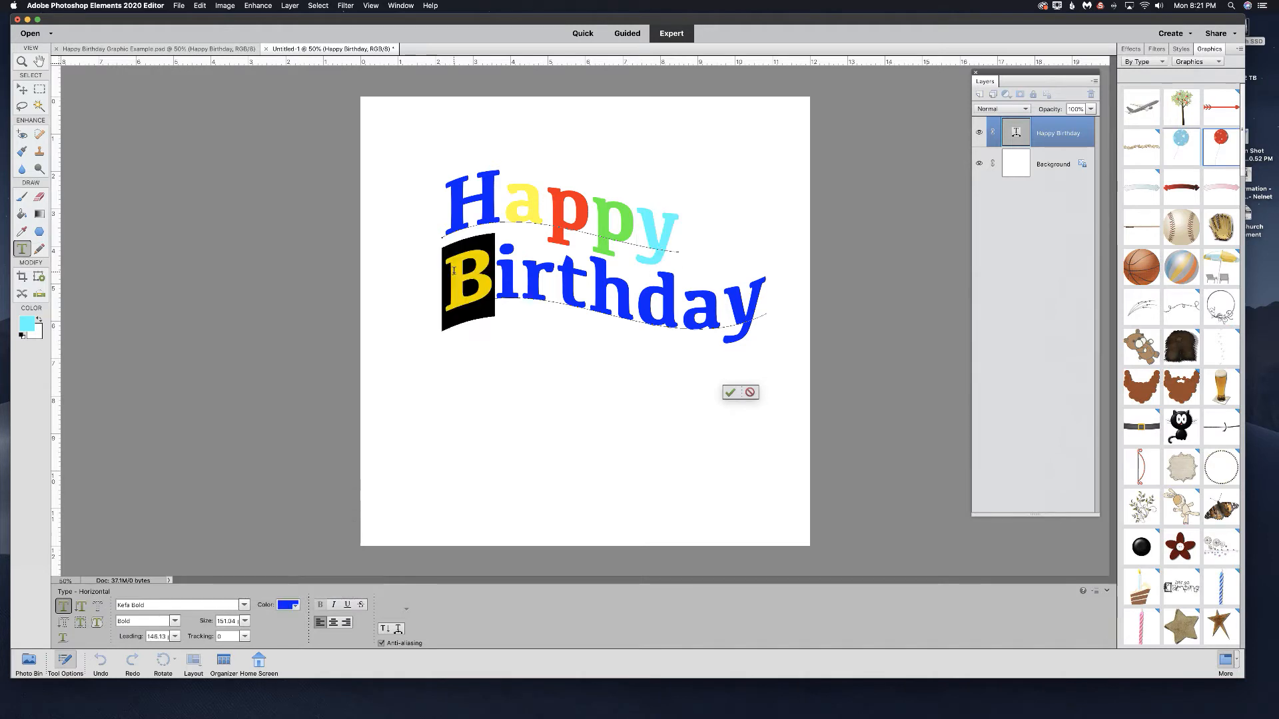
{"action": "left_click", "coordinate": [288, 604]}
{"action": "scroll", "coordinate": [293, 526], "scroll_direction": "down", "scroll_amount": 5}
{"action": "left_click", "coordinate": [294, 519]}
{"action": "left_click_drag", "start_coordinate": [495, 277], "coordinate": [735, 301]}
{"action": "left_click", "coordinate": [287, 605]}
{"action": "left_click", "coordinate": [293, 530]}
{"action": "left_click", "coordinate": [528, 275]}
{"action": "left_click", "coordinate": [288, 604]}
{"action": "left_click", "coordinate": [233, 519]}
{"action": "left_click", "coordinate": [288, 605]}
{"action": "left_click", "coordinate": [293, 530]}
- Colour the remaining "Birthday" letters: "t" pink, "h" dark blue, "a" red and "y" dark green, leaving the "d" blue
{"action": "left_click", "coordinate": [288, 605]}
{"action": "left_click", "coordinate": [260, 540]}
{"action": "left_click", "coordinate": [290, 540]}
{"action": "left_click", "coordinate": [288, 605]}
{"action": "left_click", "coordinate": [712, 301]}
{"action": "left_click", "coordinate": [288, 605]}
{"action": "left_click", "coordinate": [231, 511]}
{"action": "left_click", "coordinate": [287, 605]}
{"action": "left_click", "coordinate": [259, 541]}
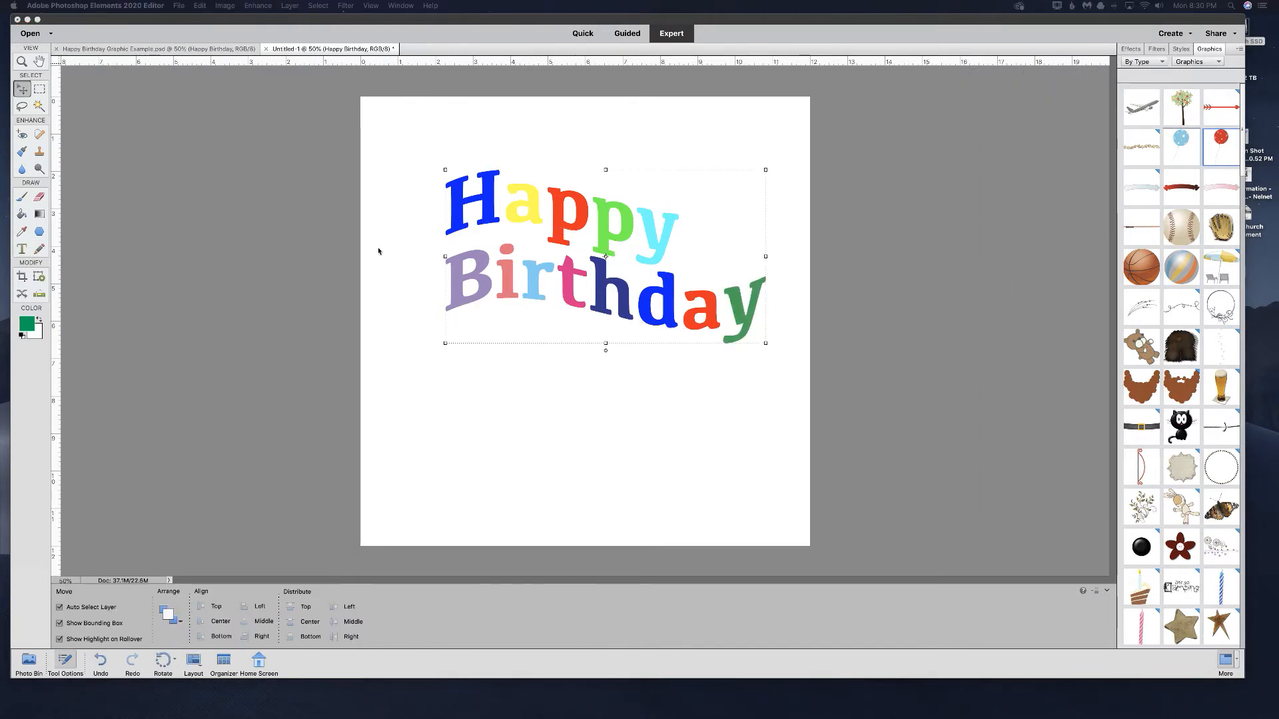
{"action": "left_click", "coordinate": [299, 267]}
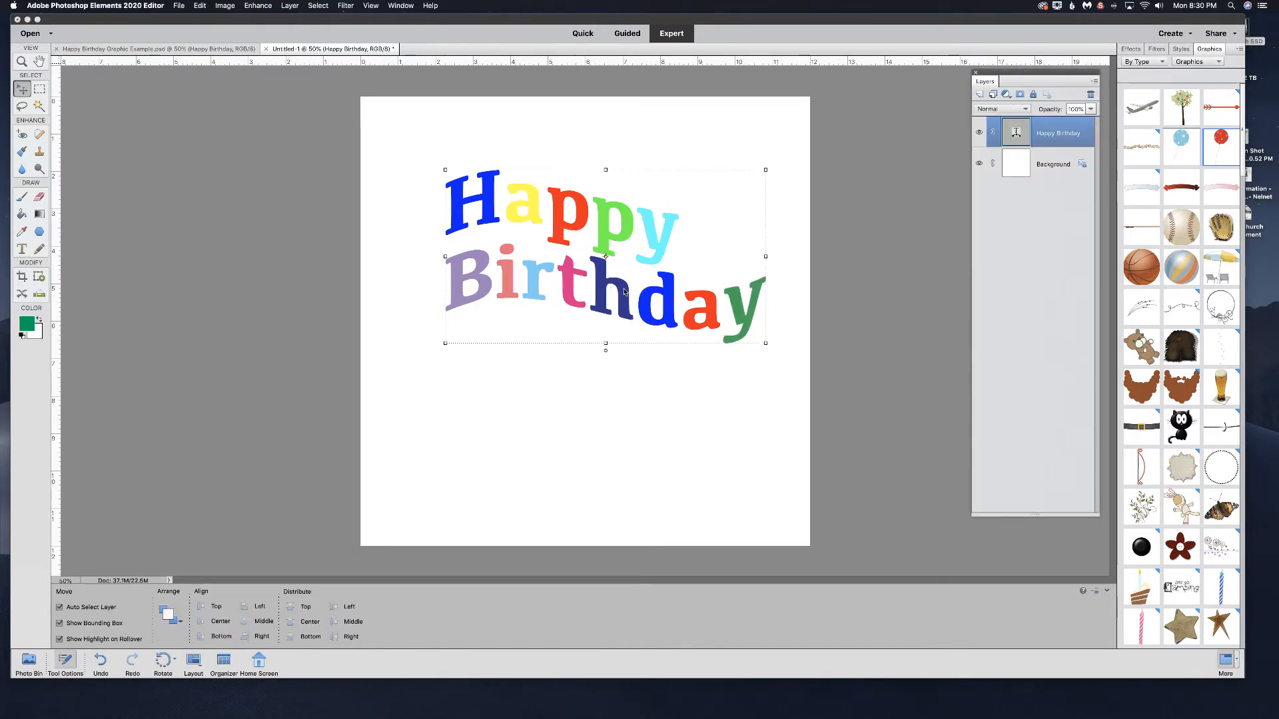
- Recolour the "h" in "Birthday" yellow and commit the text edit
{"action": "left_click", "coordinate": [21, 248]}
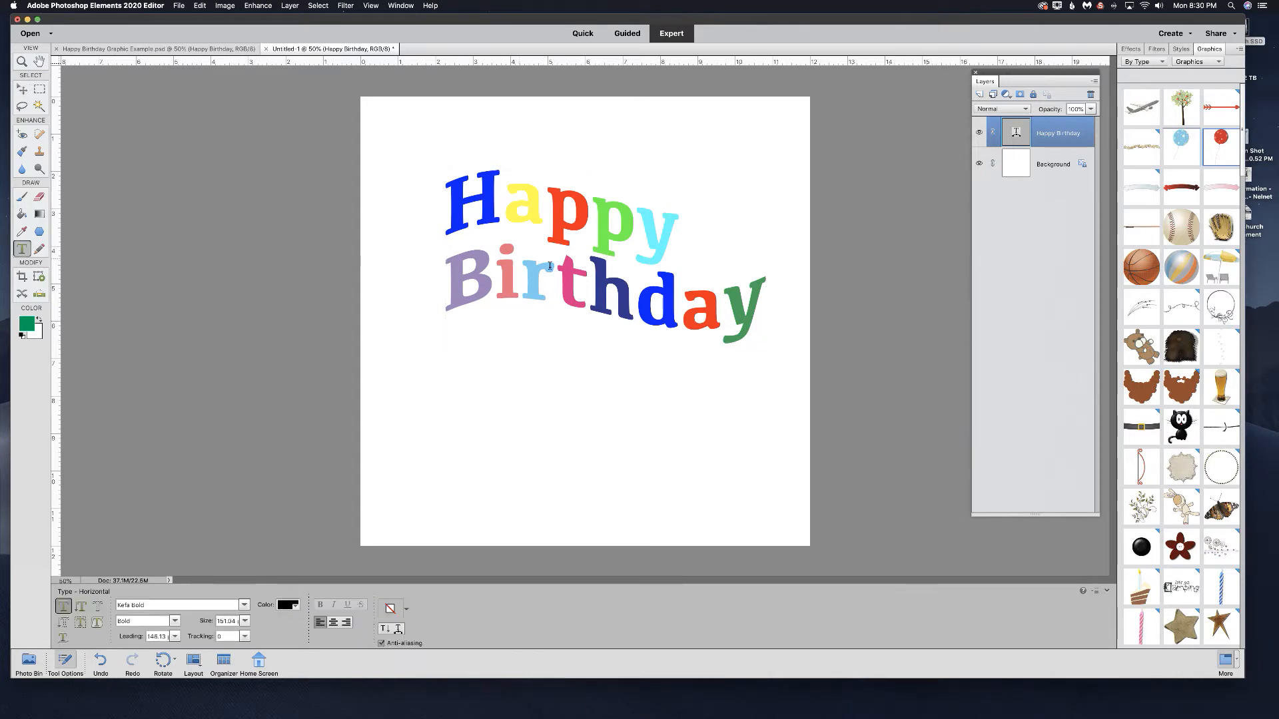
{"action": "left_click_drag", "start_coordinate": [633, 293], "coordinate": [600, 286]}
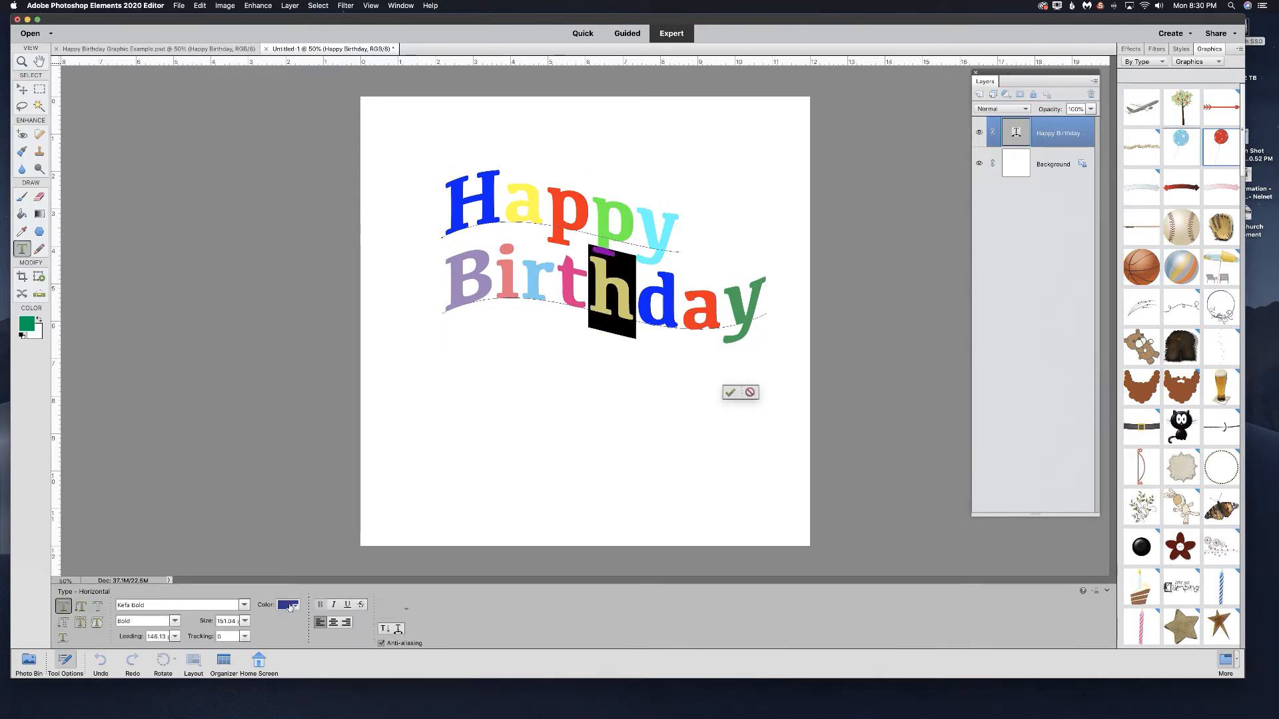
{"action": "left_click", "coordinate": [289, 605]}
{"action": "left_click", "coordinate": [249, 510]}
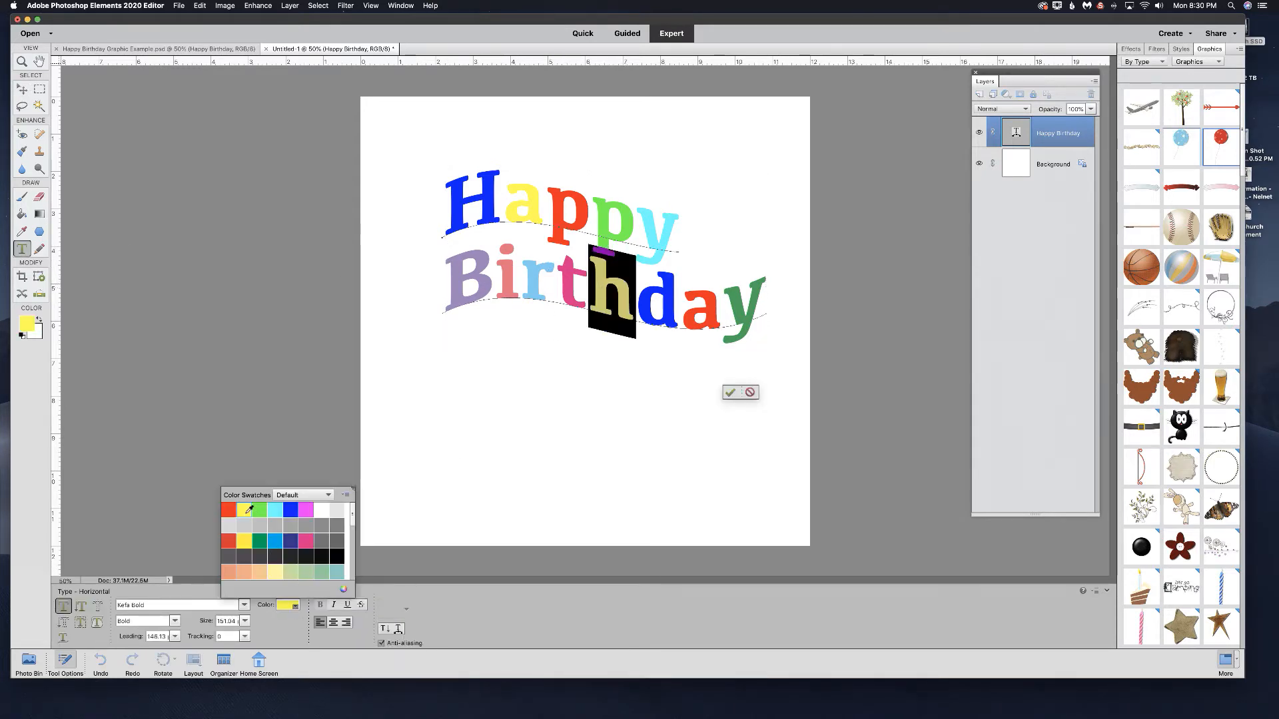
{"action": "left_click", "coordinate": [730, 392]}
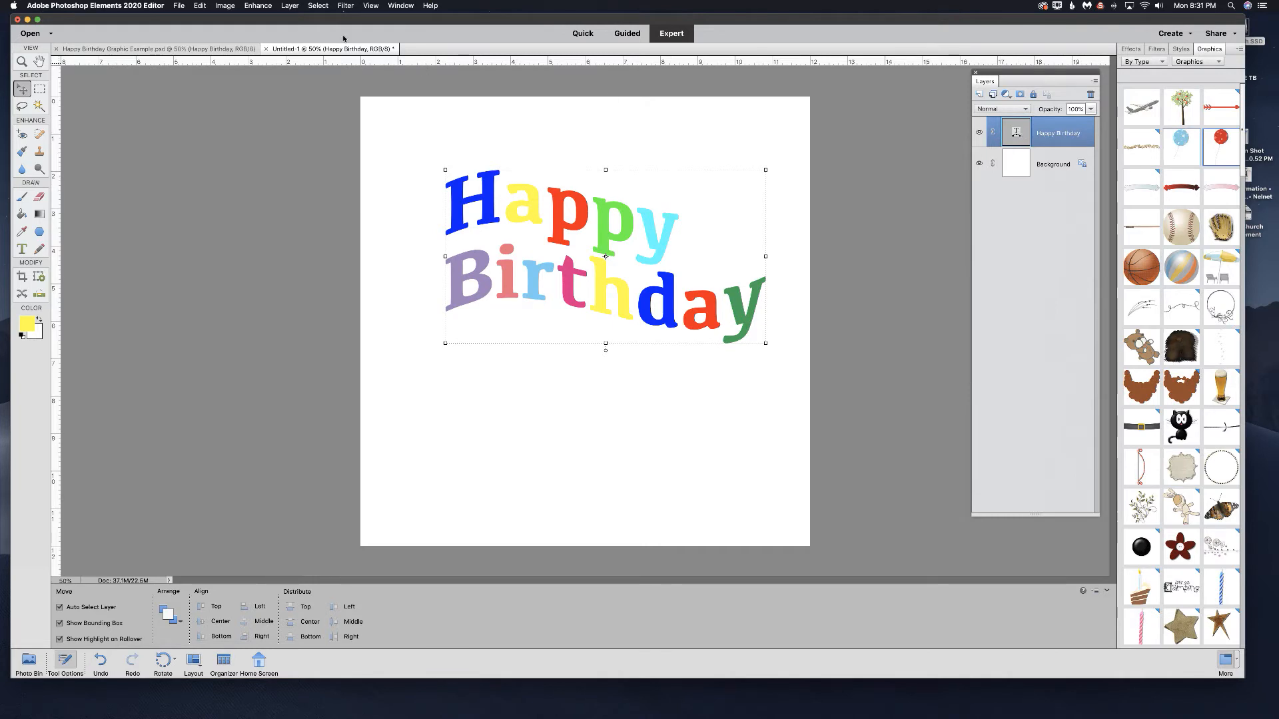
- Add a black outside stroke of 21 px to the text layer in its layer style settings
{"action": "left_click", "coordinate": [291, 6]}
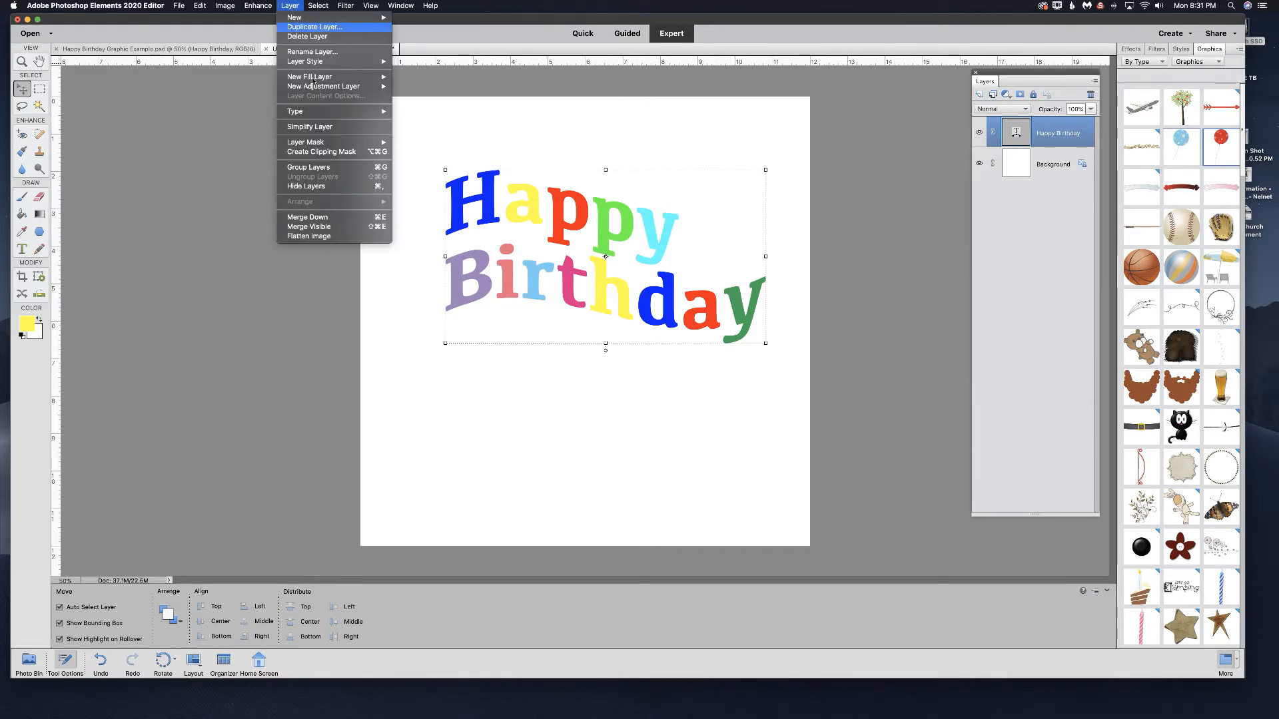
{"action": "mouse_move", "coordinate": [326, 65]}
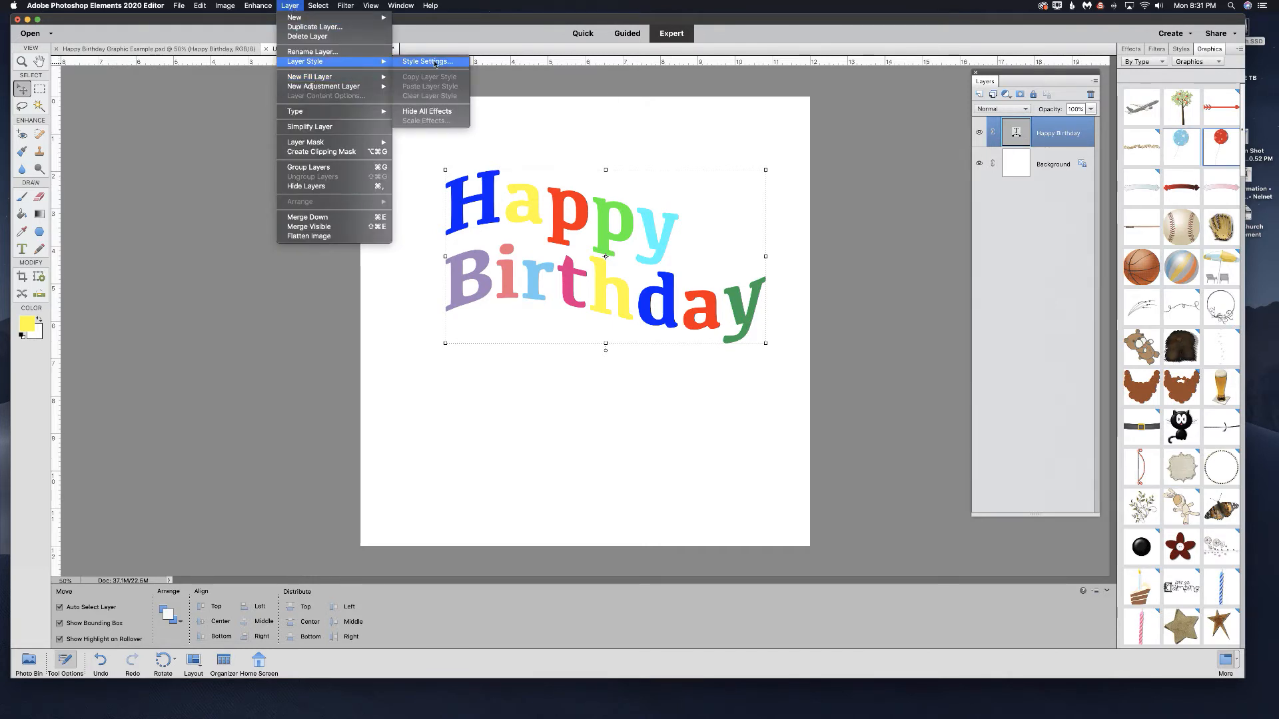
{"action": "left_click", "coordinate": [435, 62]}
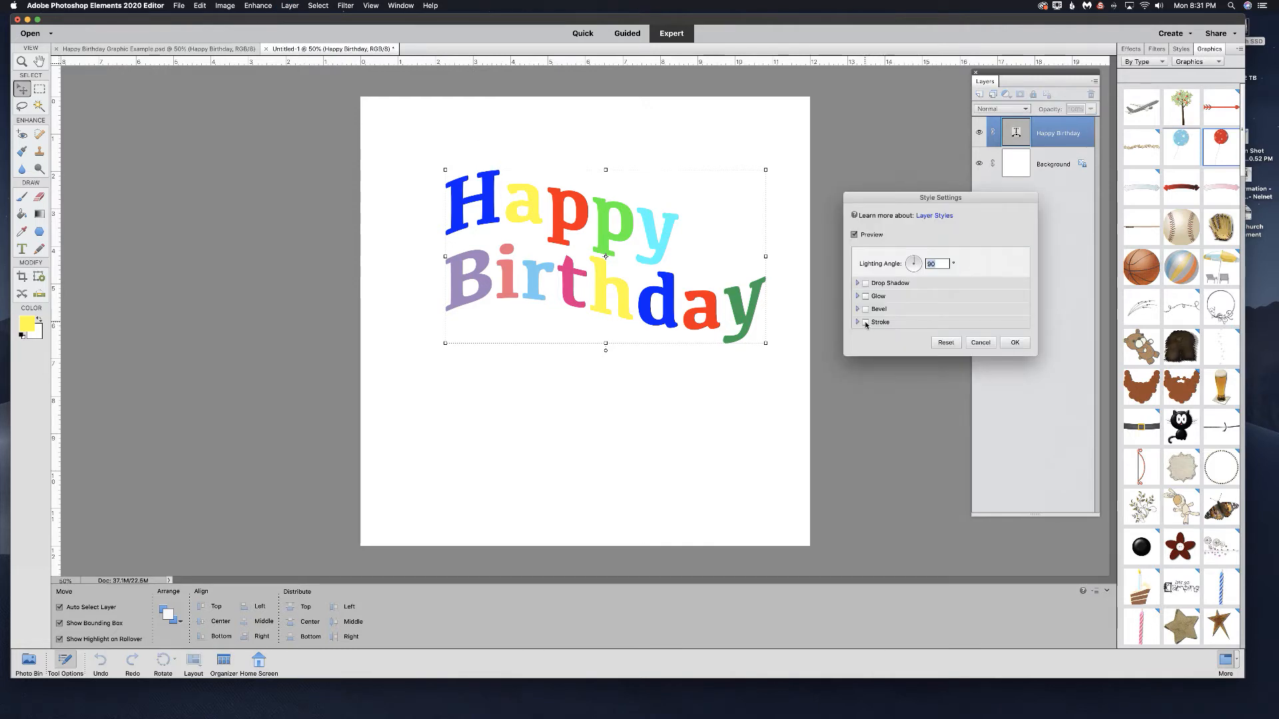
{"action": "left_click", "coordinate": [866, 322]}
{"action": "left_click_drag", "start_coordinate": [893, 340], "coordinate": [898, 339]}
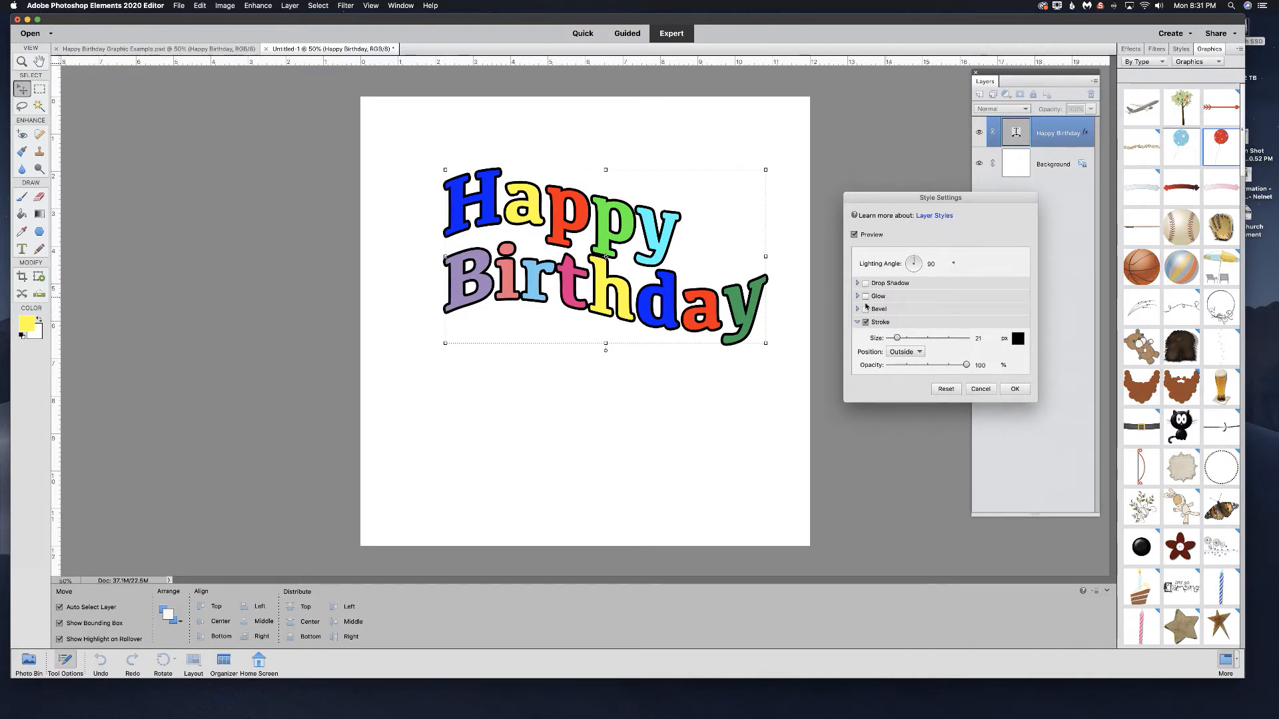
- Add an upward bevel of 18 px to the text layer and accept the style settings
{"action": "left_click", "coordinate": [865, 309]}
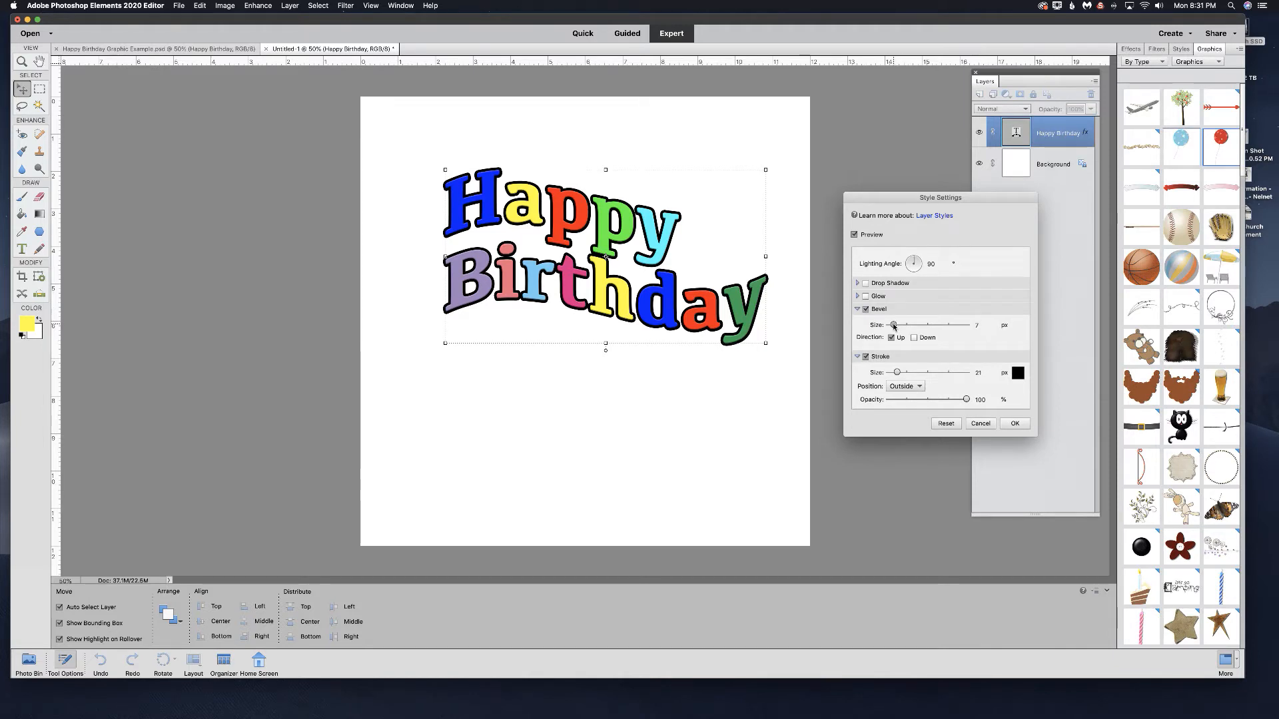
{"action": "left_click_drag", "start_coordinate": [896, 327], "coordinate": [897, 326]}
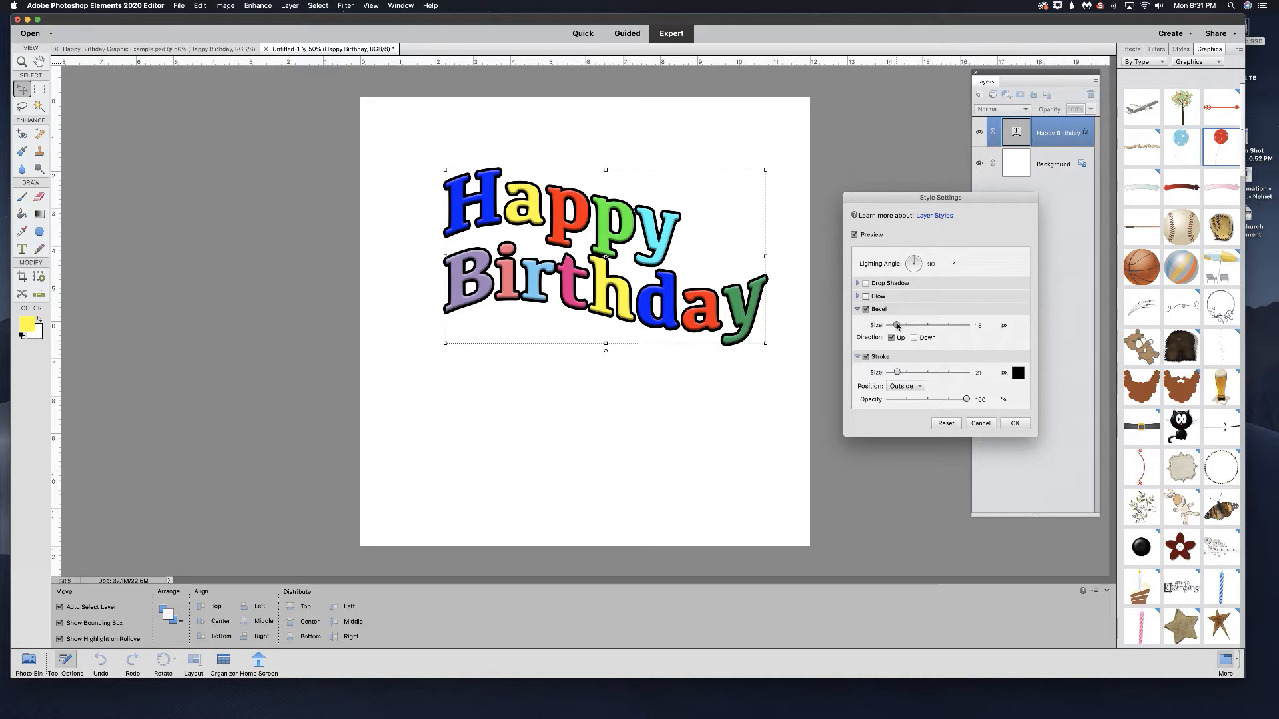
{"action": "left_click", "coordinate": [1017, 426]}
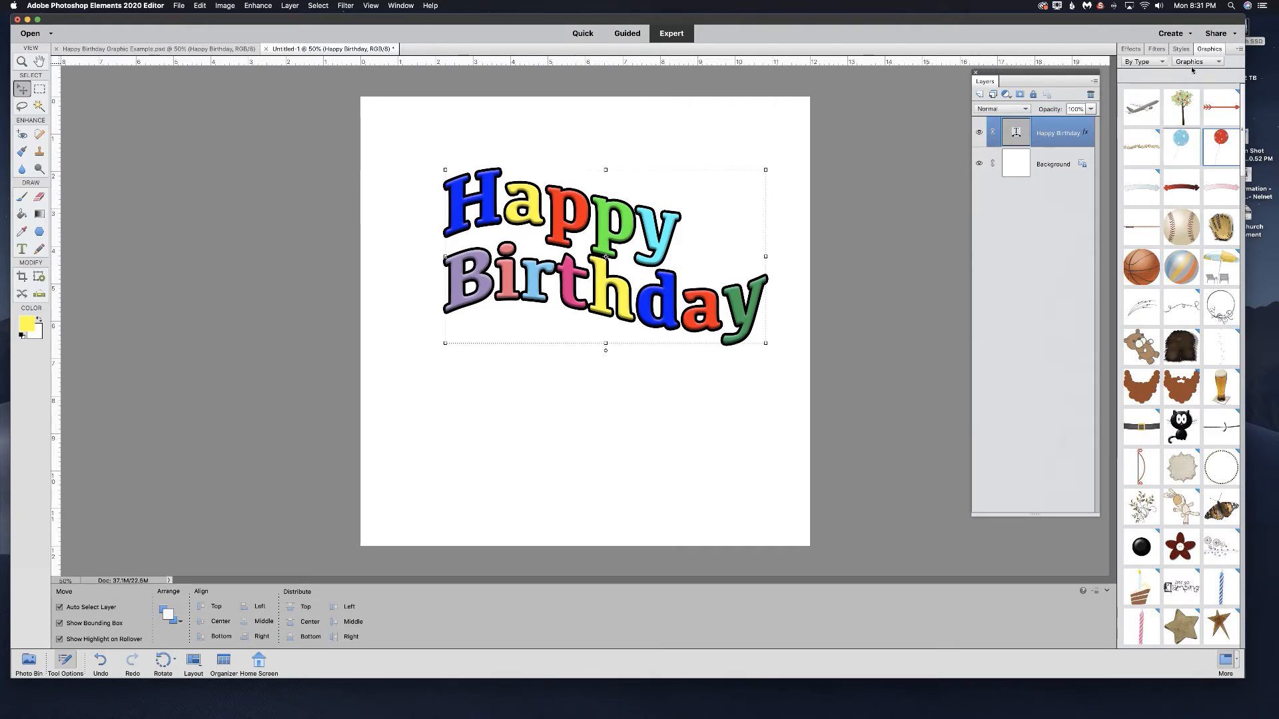
- Place the blue star balloon graphic over the end of "Happy", with its string crossing the "d", and commit it
{"action": "left_click_drag", "start_coordinate": [1182, 142], "coordinate": [652, 308]}
{"action": "left_click_drag", "start_coordinate": [693, 161], "coordinate": [697, 189]}
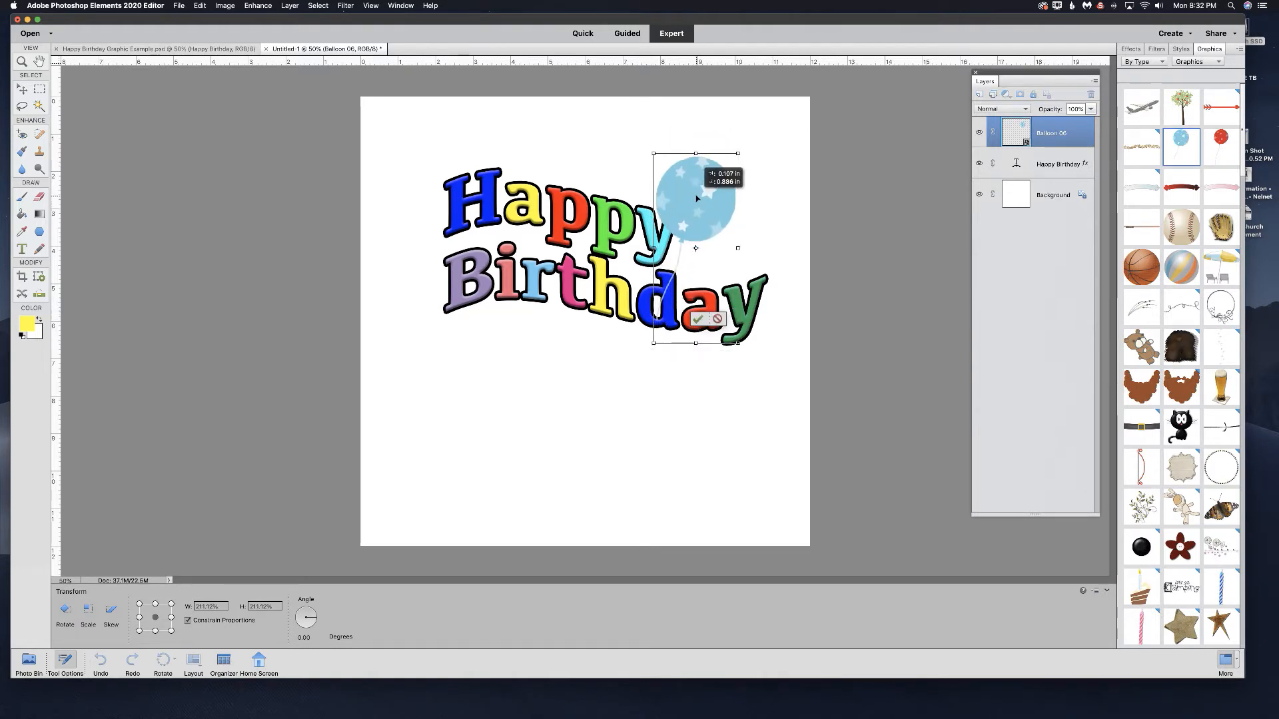
{"action": "key", "text": "Return"}
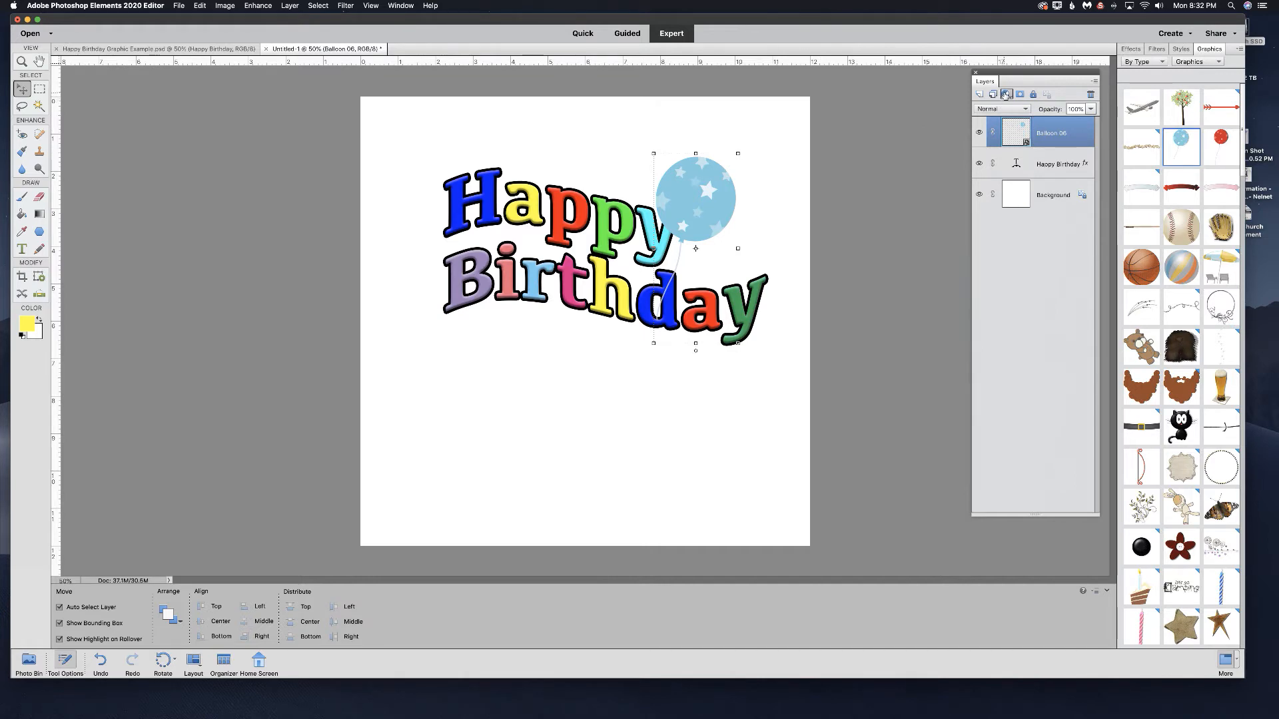
- Add a gradient fill layer above the balloon using the Black, White preset
{"action": "left_click", "coordinate": [1006, 94]}
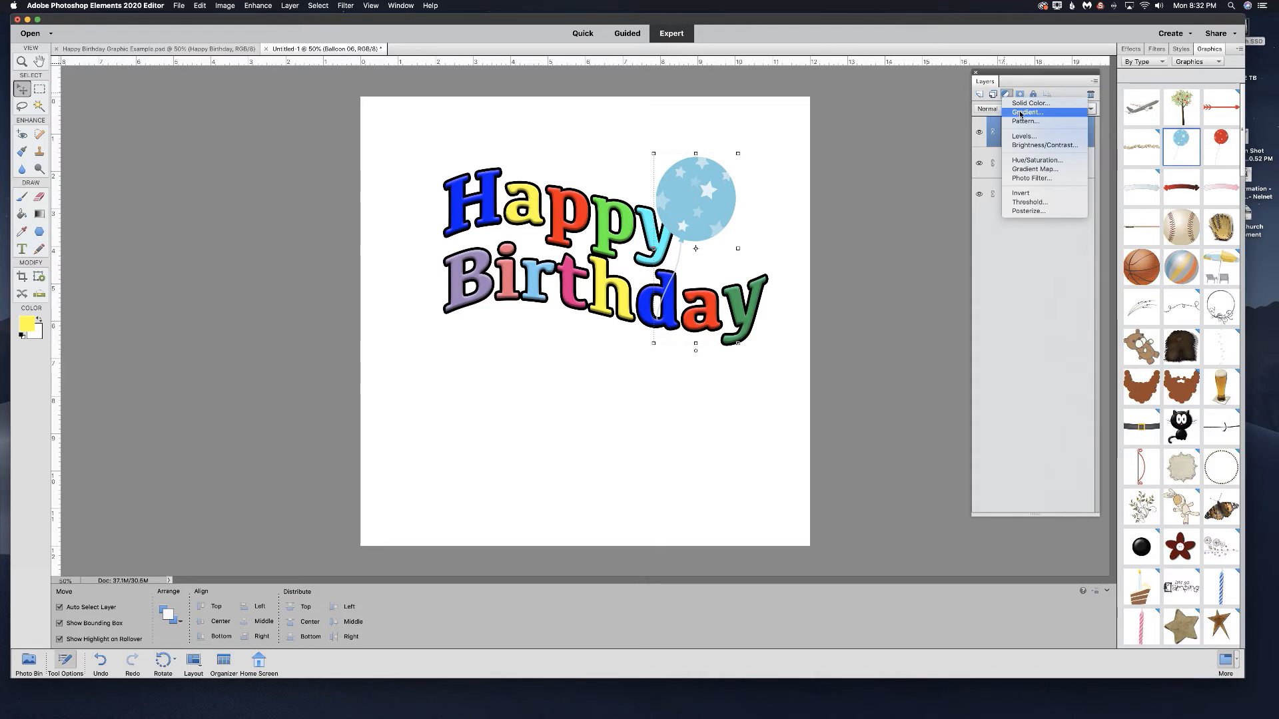
{"action": "left_click", "coordinate": [1019, 113]}
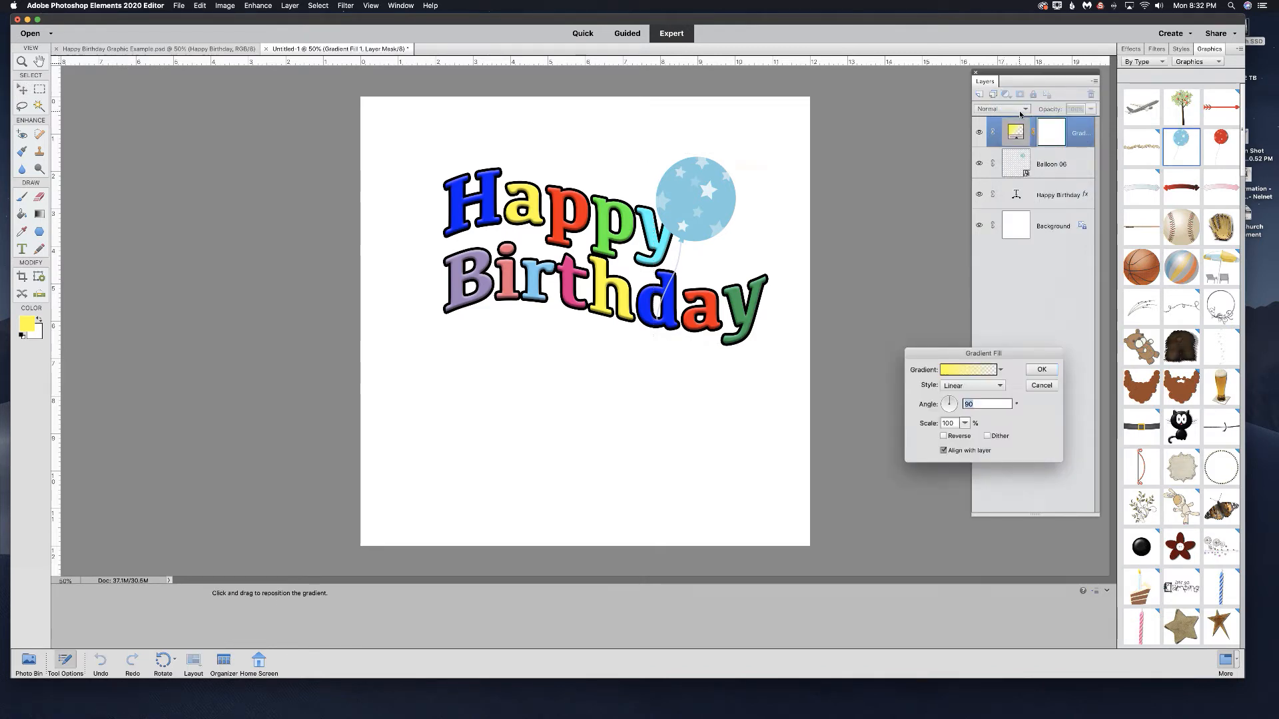
{"action": "left_click", "coordinate": [964, 370]}
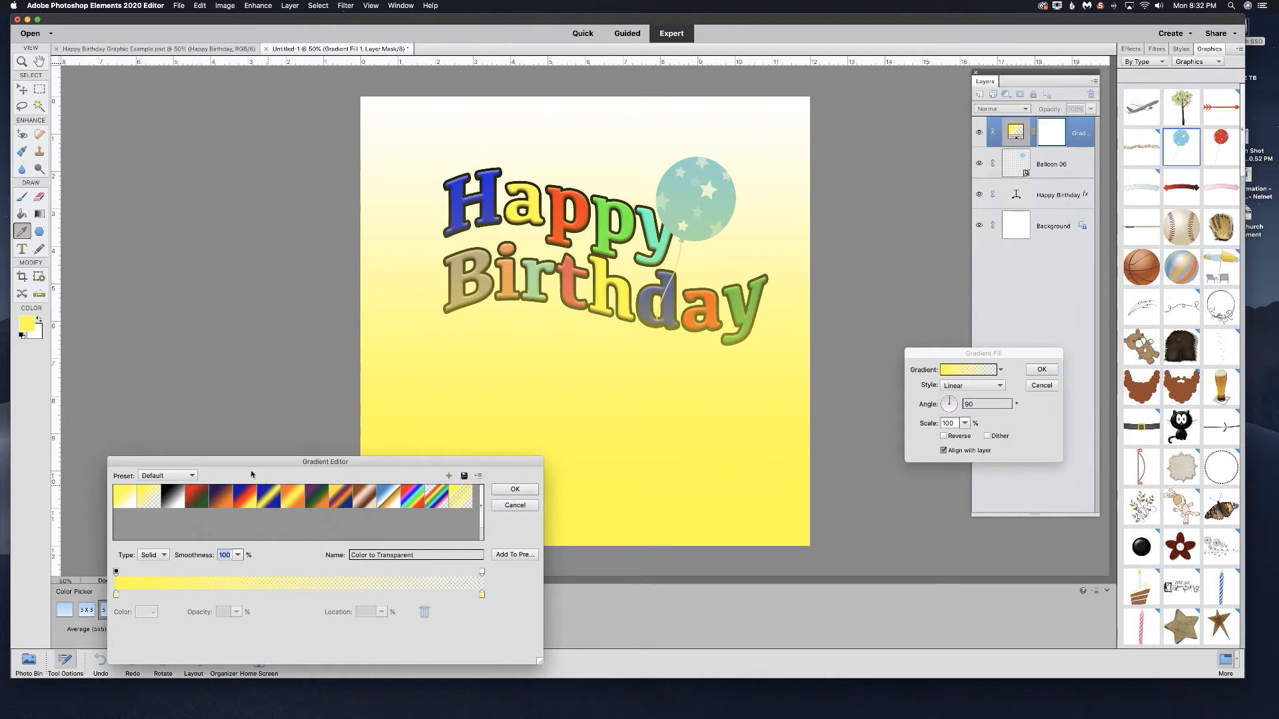
{"action": "left_click", "coordinate": [172, 496]}
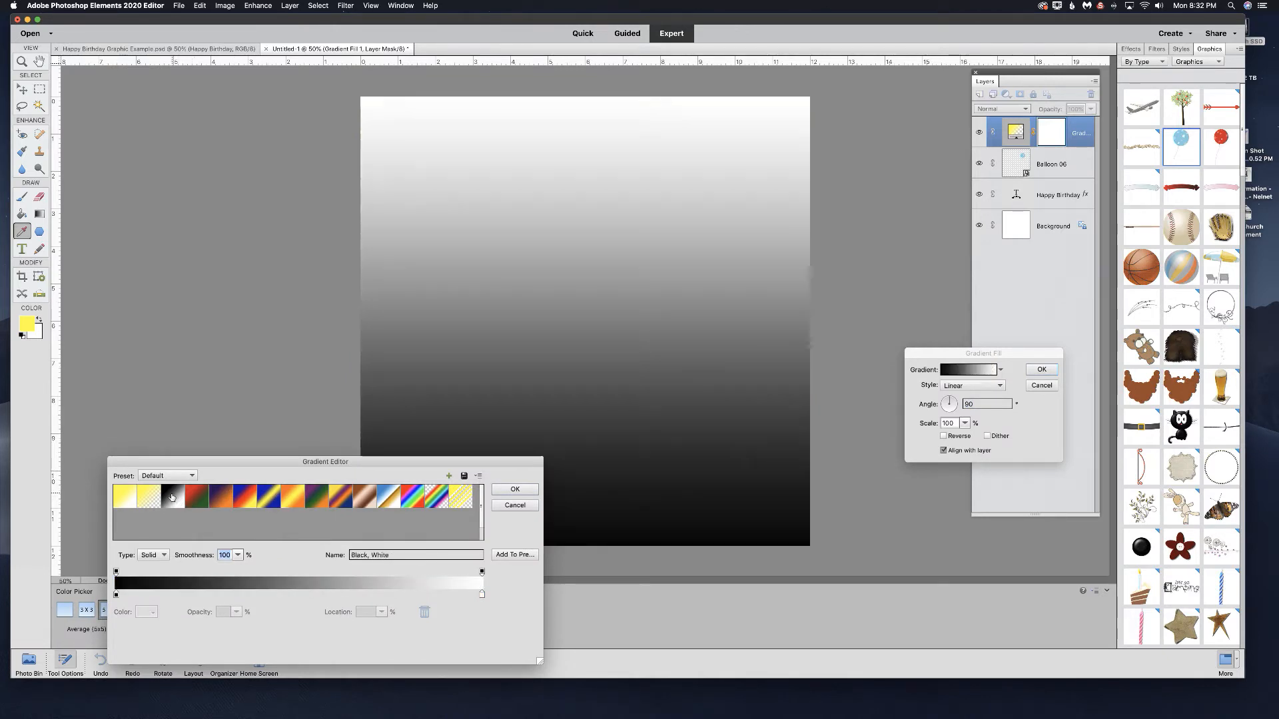
{"action": "left_click", "coordinate": [515, 490]}
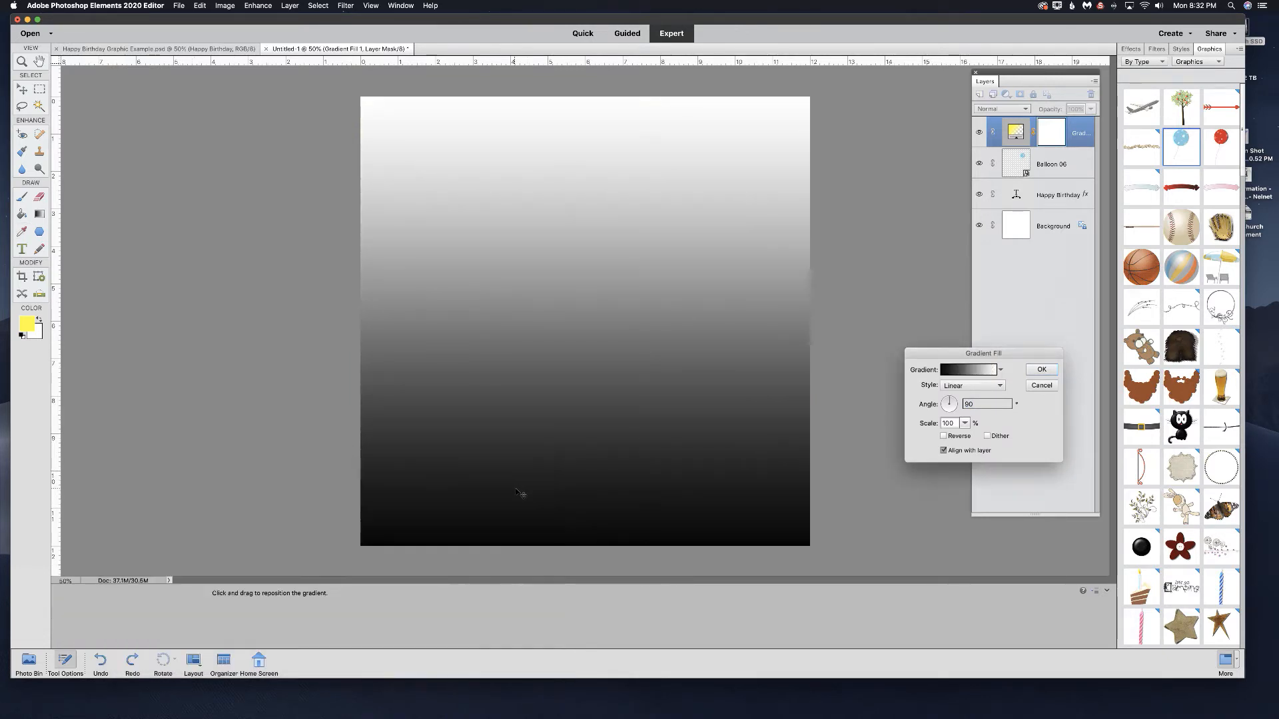
- Make the gradient fill radial and reversed, with its scale set to 15%
{"action": "left_click", "coordinate": [973, 386]}
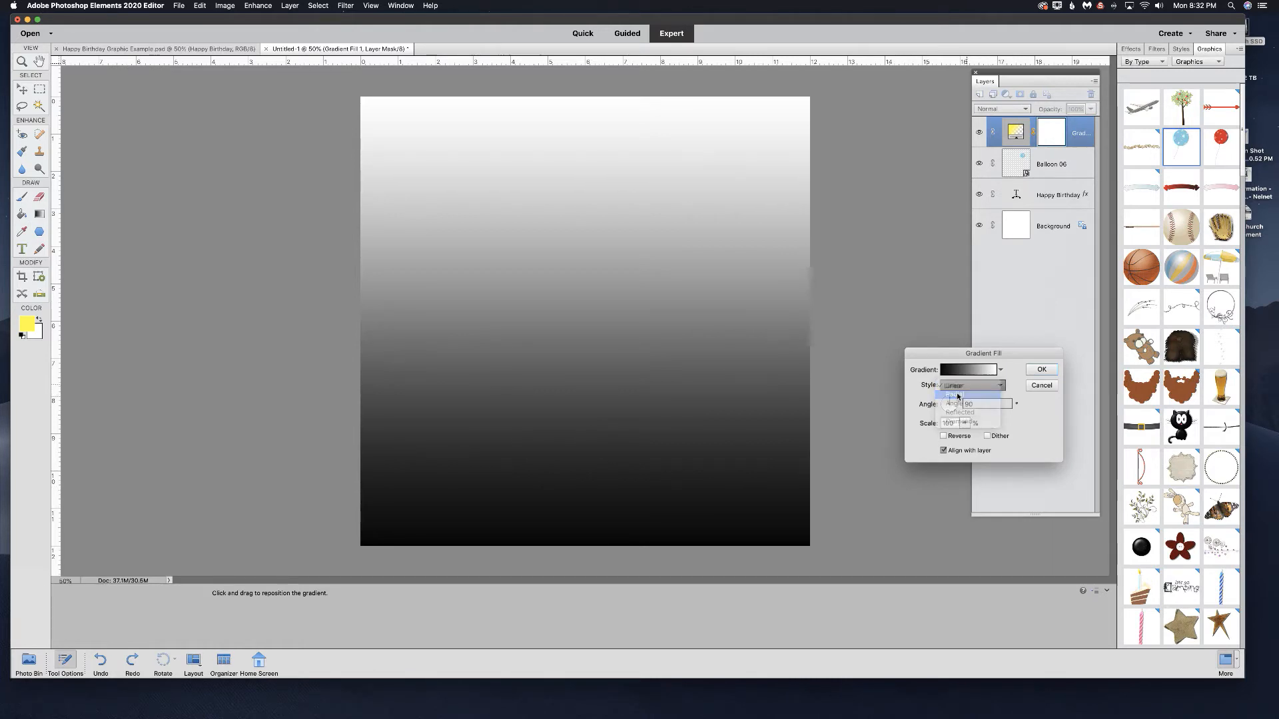
{"action": "left_click", "coordinate": [957, 395]}
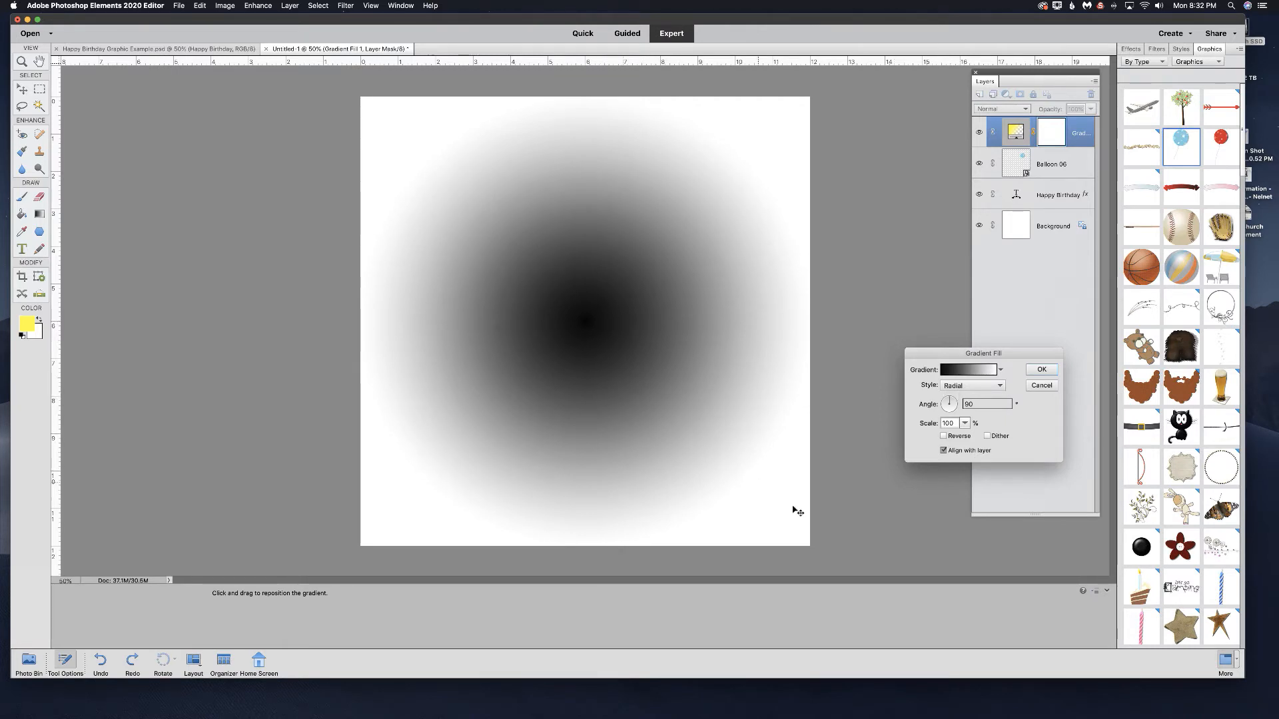
{"action": "left_click", "coordinate": [944, 436]}
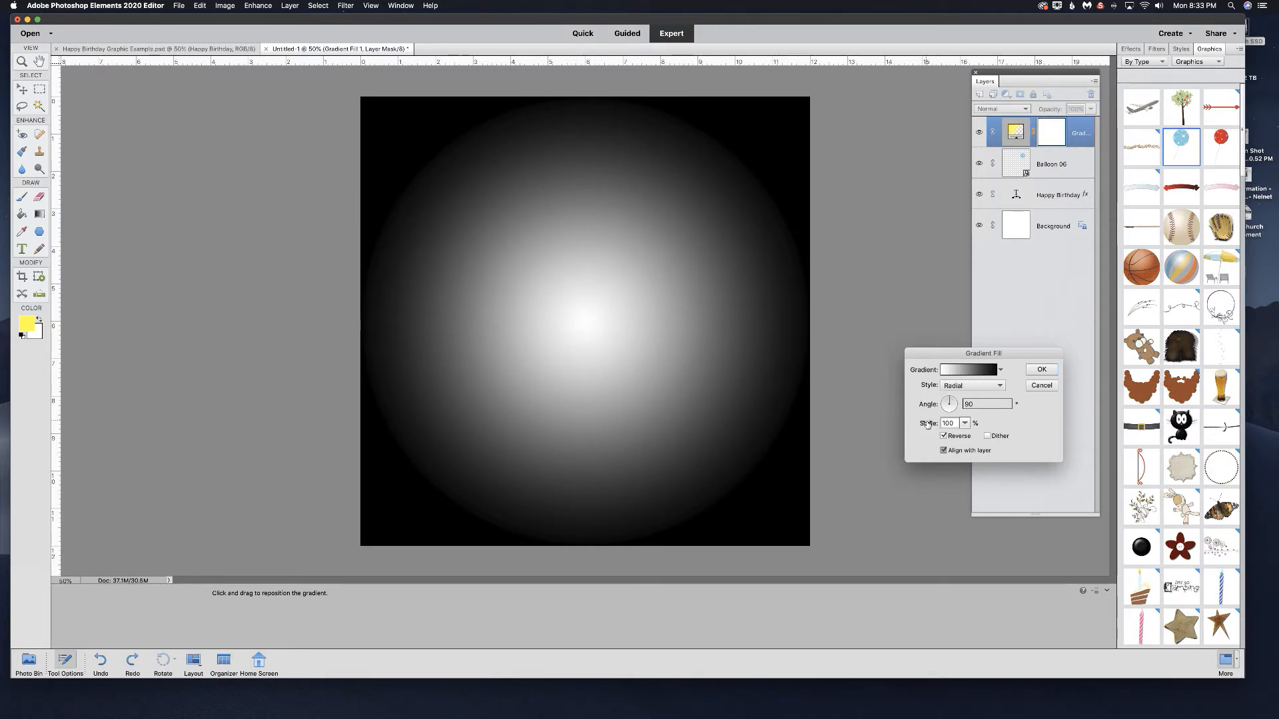
{"action": "left_click_drag", "start_coordinate": [926, 423], "coordinate": [884, 424]}
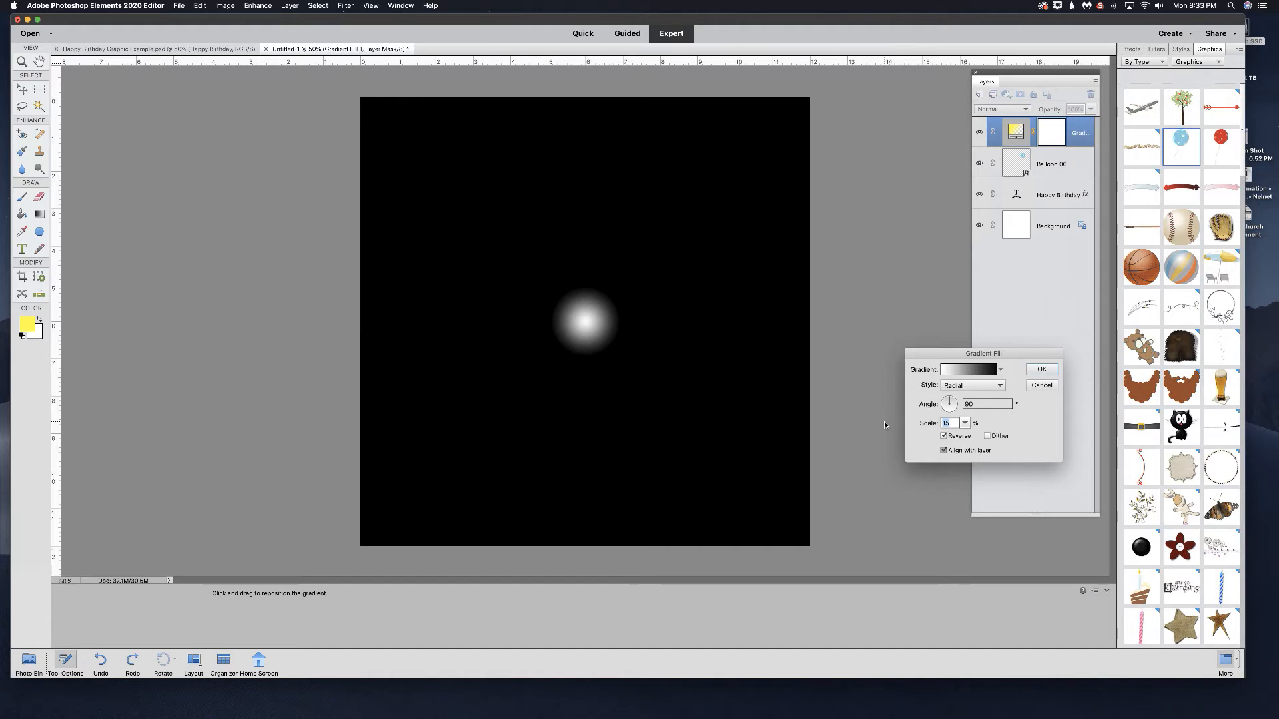
{"action": "key", "text": "Tab"}
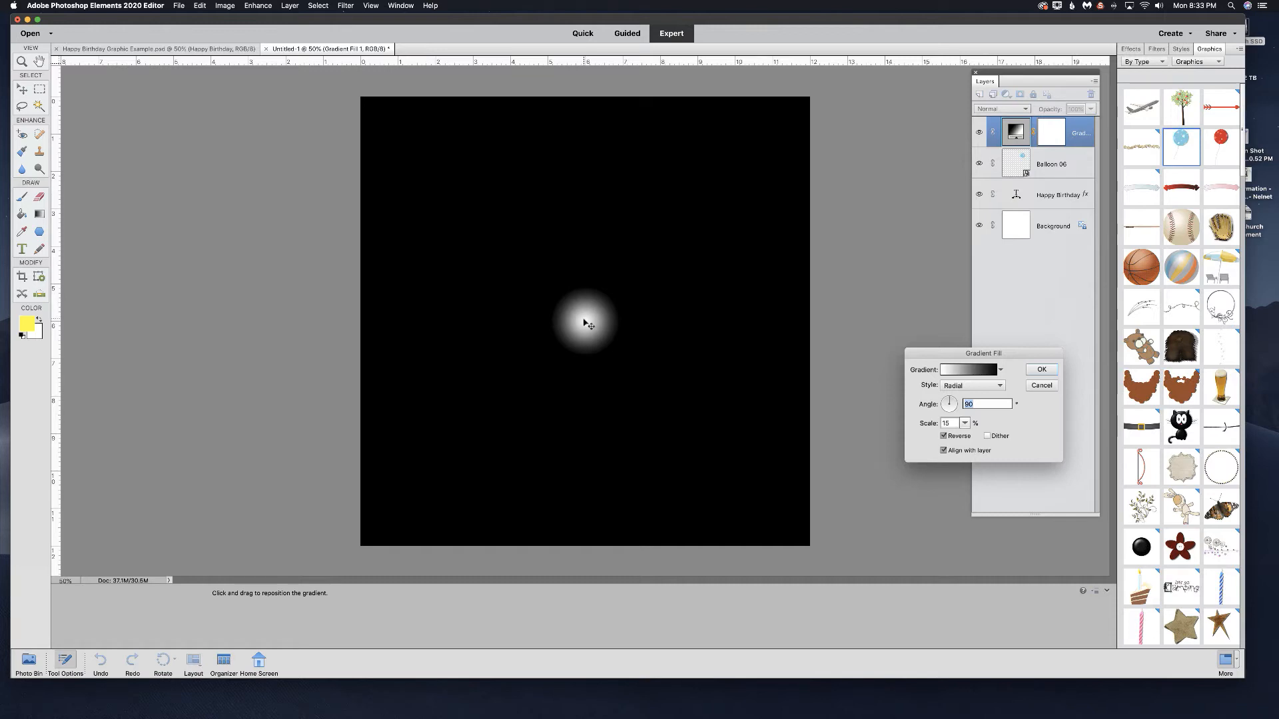
- Move the gradient's white centre over the balloon's position, accept the fill, and clip the fill layer to the balloon layer
{"action": "left_click_drag", "start_coordinate": [602, 294], "coordinate": [713, 190]}
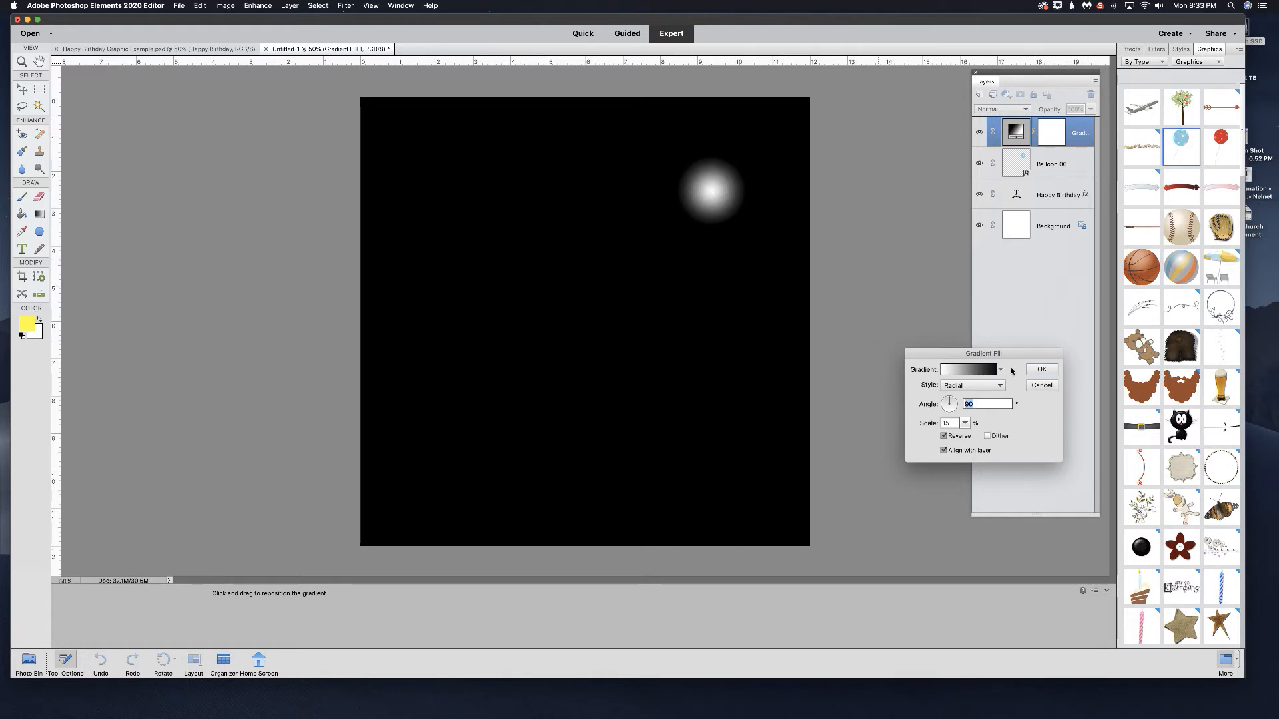
{"action": "left_click", "coordinate": [1047, 372]}
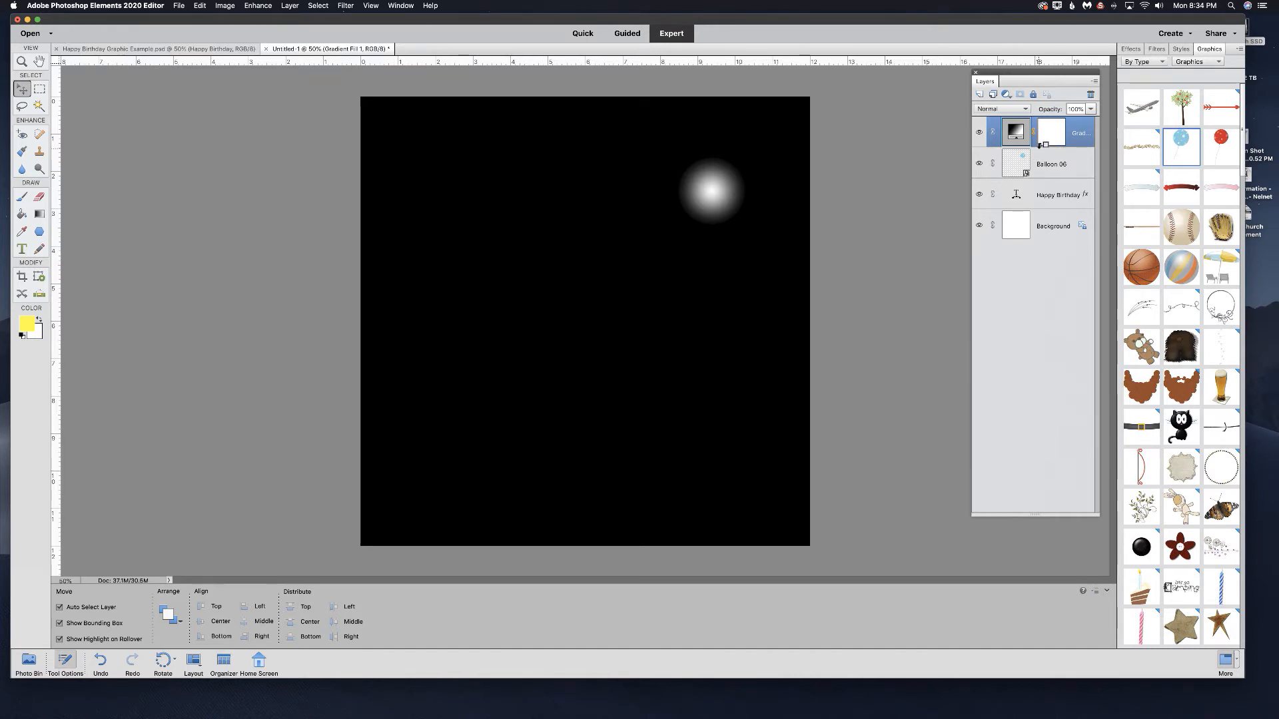
{"action": "left_click", "coordinate": [1039, 146], "text": "alt"}
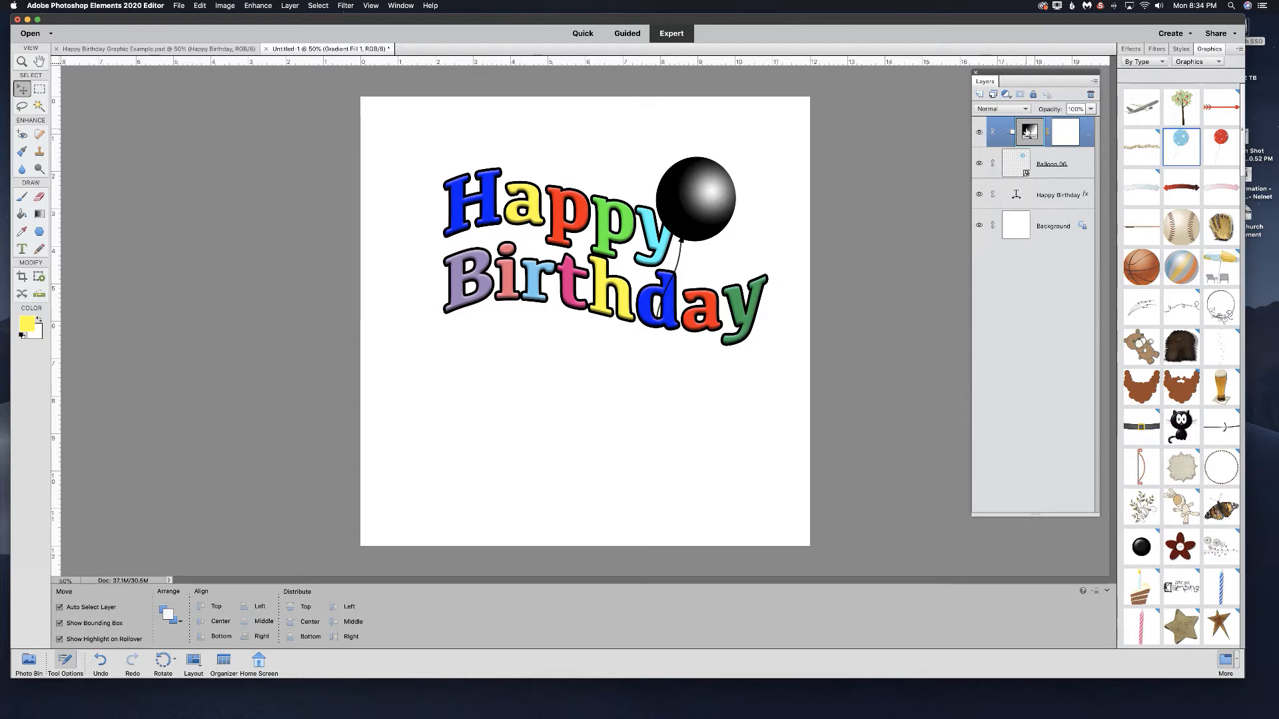
- Reopen the gradient fill and shift its highlight to the upper-left part of the balloon
{"action": "double_click", "coordinate": [1028, 131]}
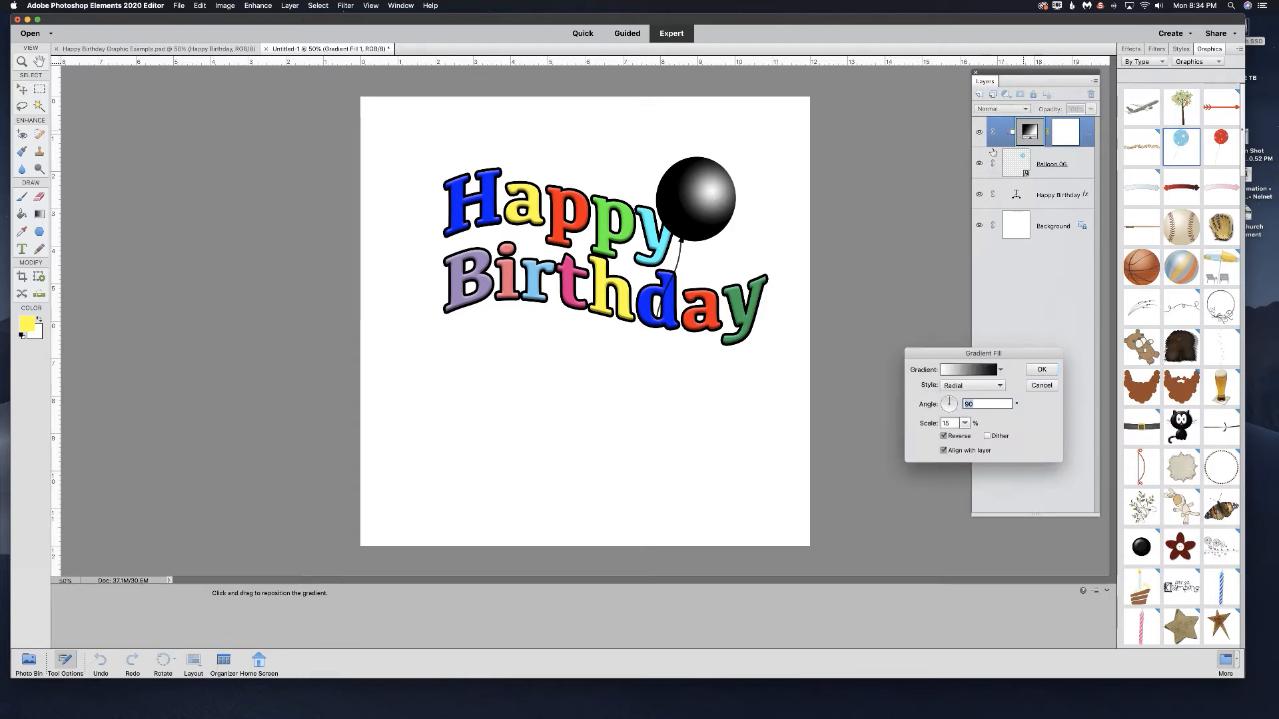
{"action": "mouse_move", "coordinate": [708, 190]}
{"action": "left_mouse_down"}
{"action": "mouse_move", "coordinate": [669, 188]}
{"action": "mouse_move", "coordinate": [686, 184]}
{"action": "left_mouse_up"}
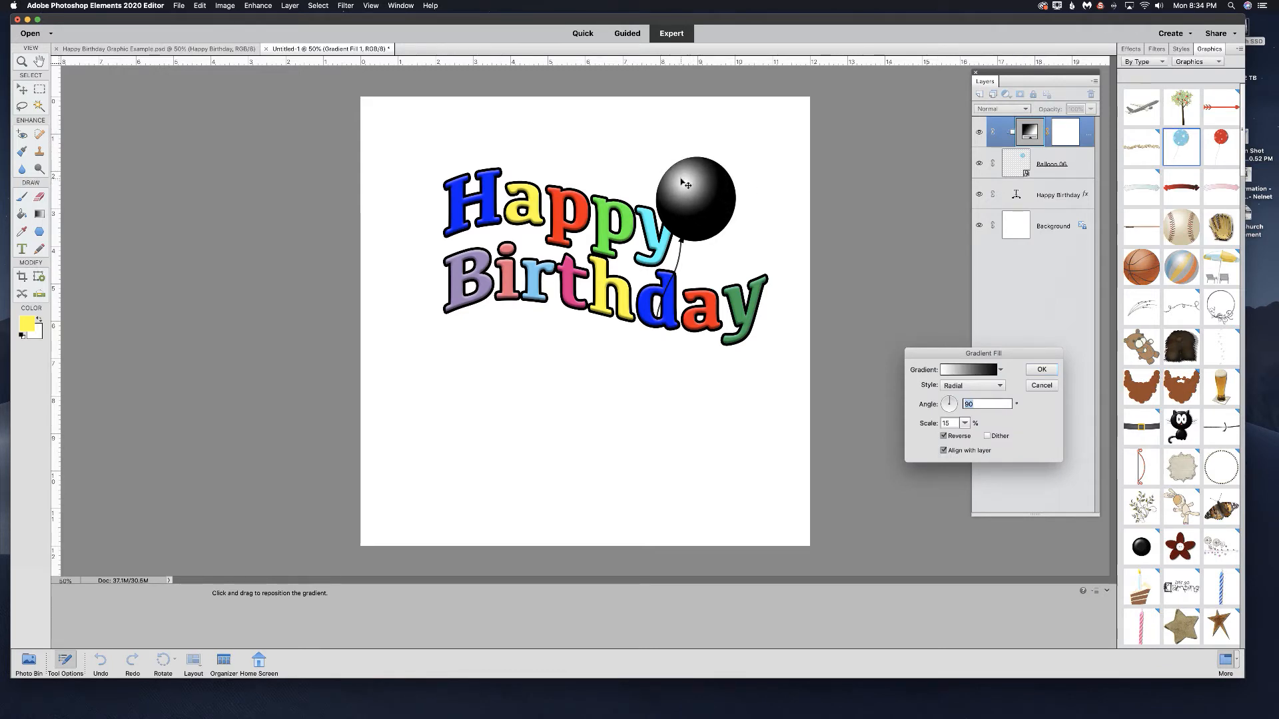
{"action": "left_click", "coordinate": [1042, 369]}
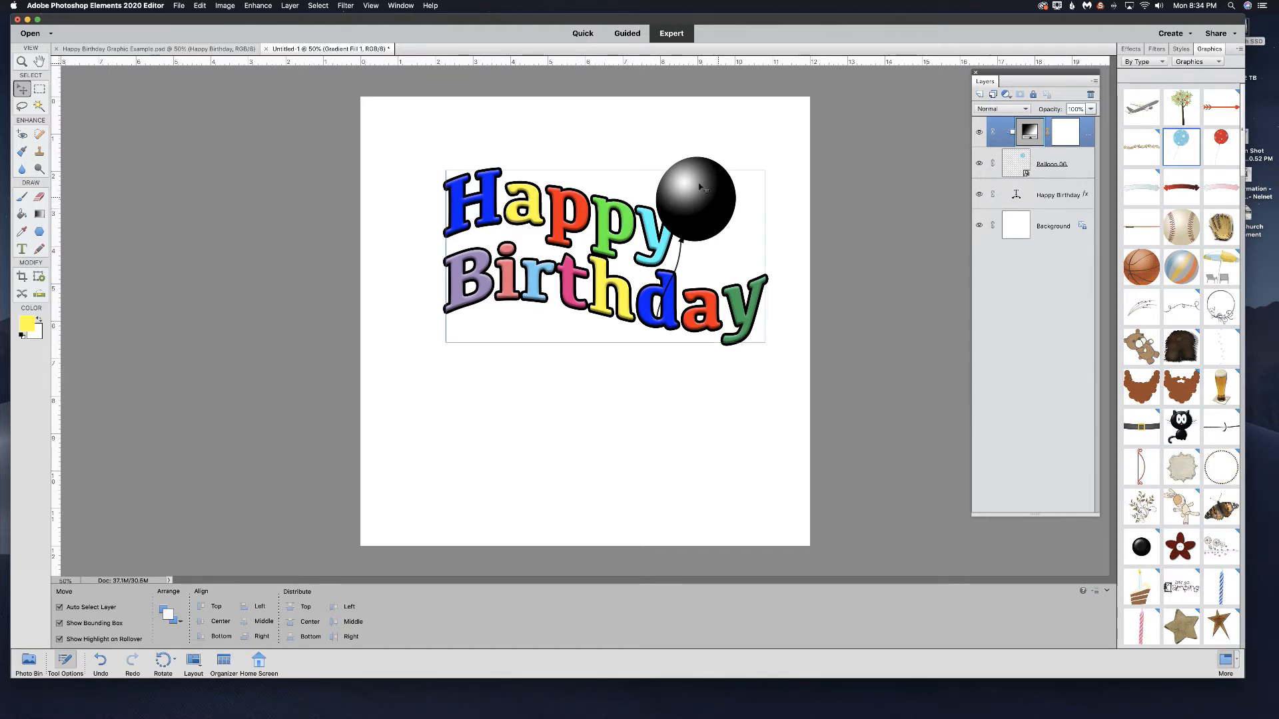
{"action": "left_click", "coordinate": [1005, 108]}
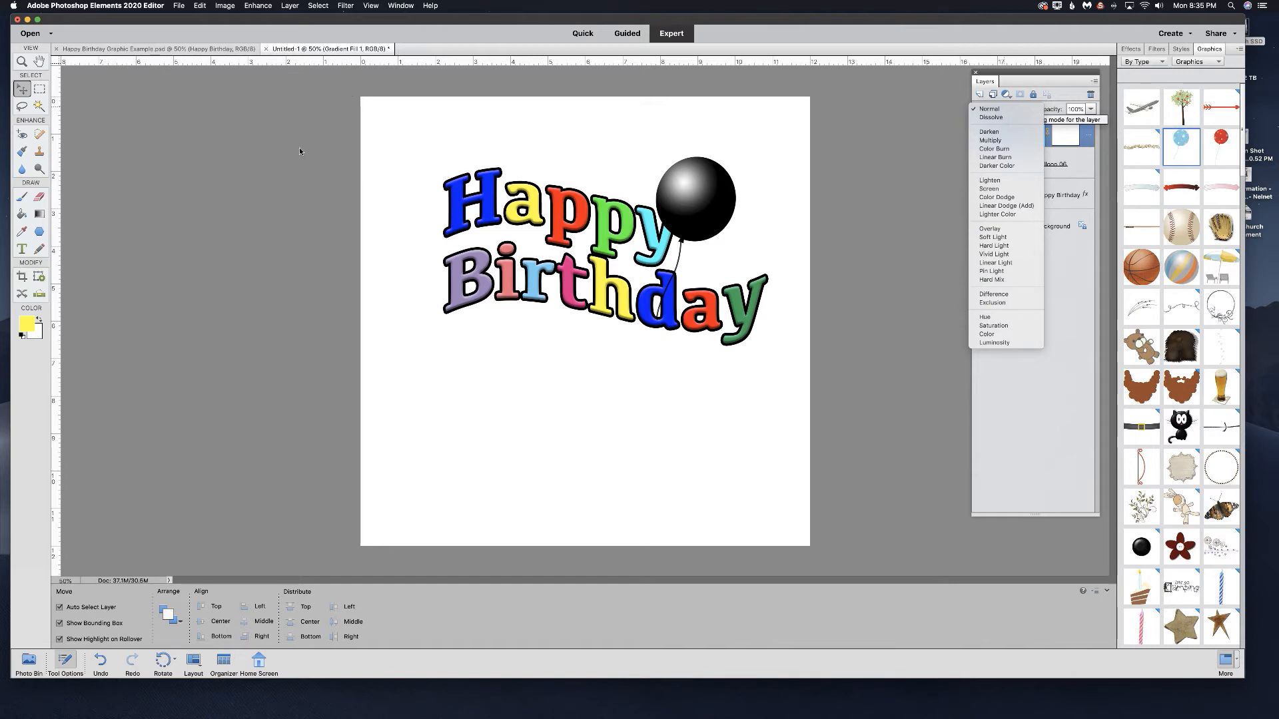
{"action": "left_click", "coordinate": [285, 168]}
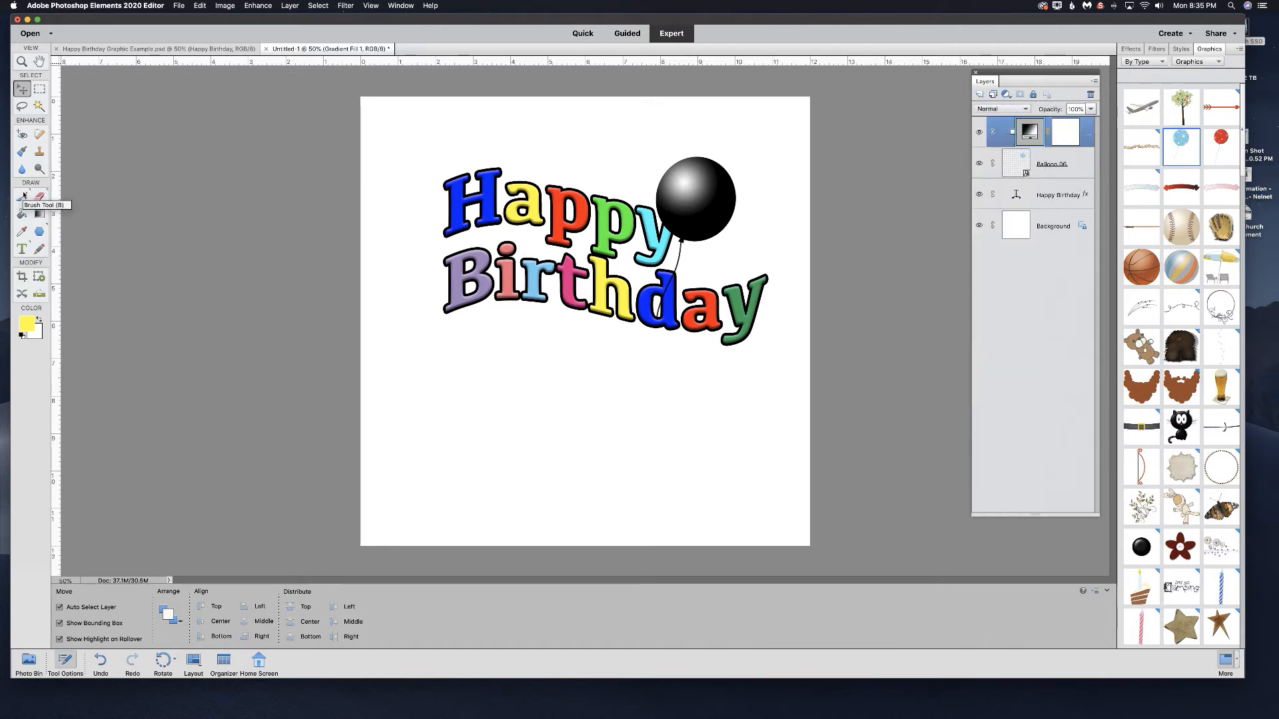
{"action": "left_click", "coordinate": [22, 198]}
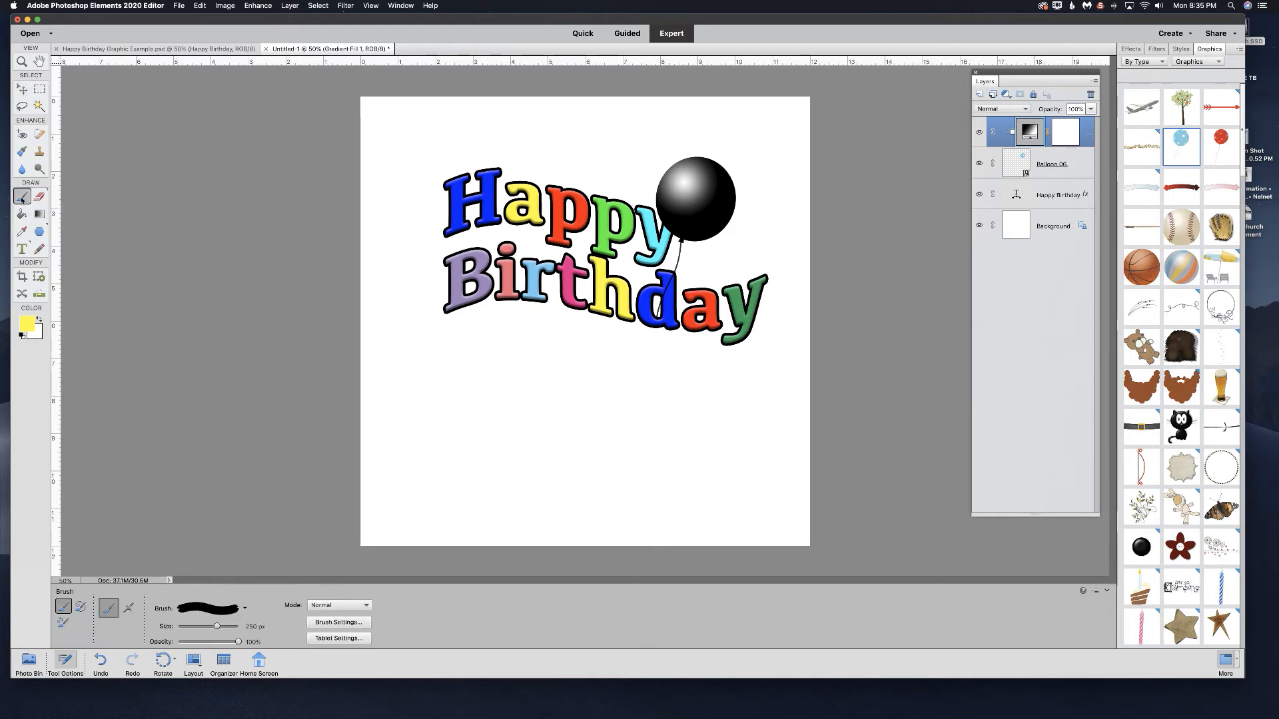
{"action": "left_click", "coordinate": [365, 607]}
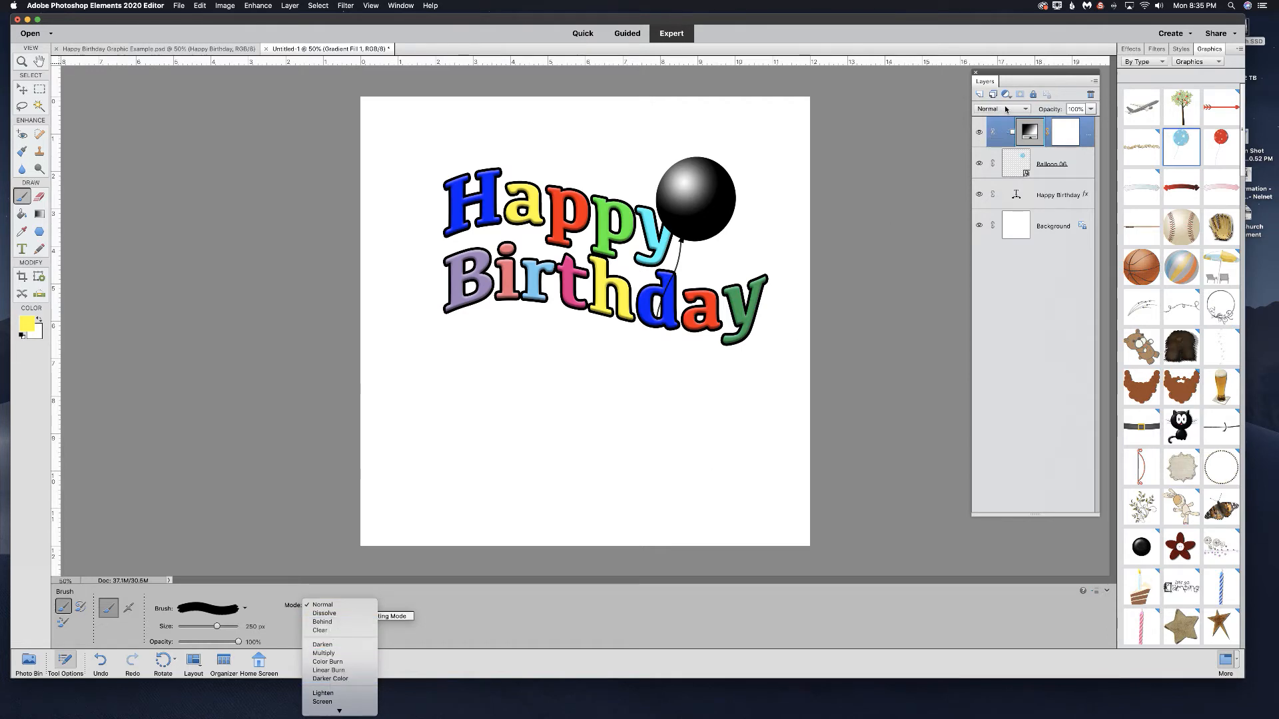
{"action": "left_click", "coordinate": [22, 90]}
{"action": "left_click", "coordinate": [22, 90]}
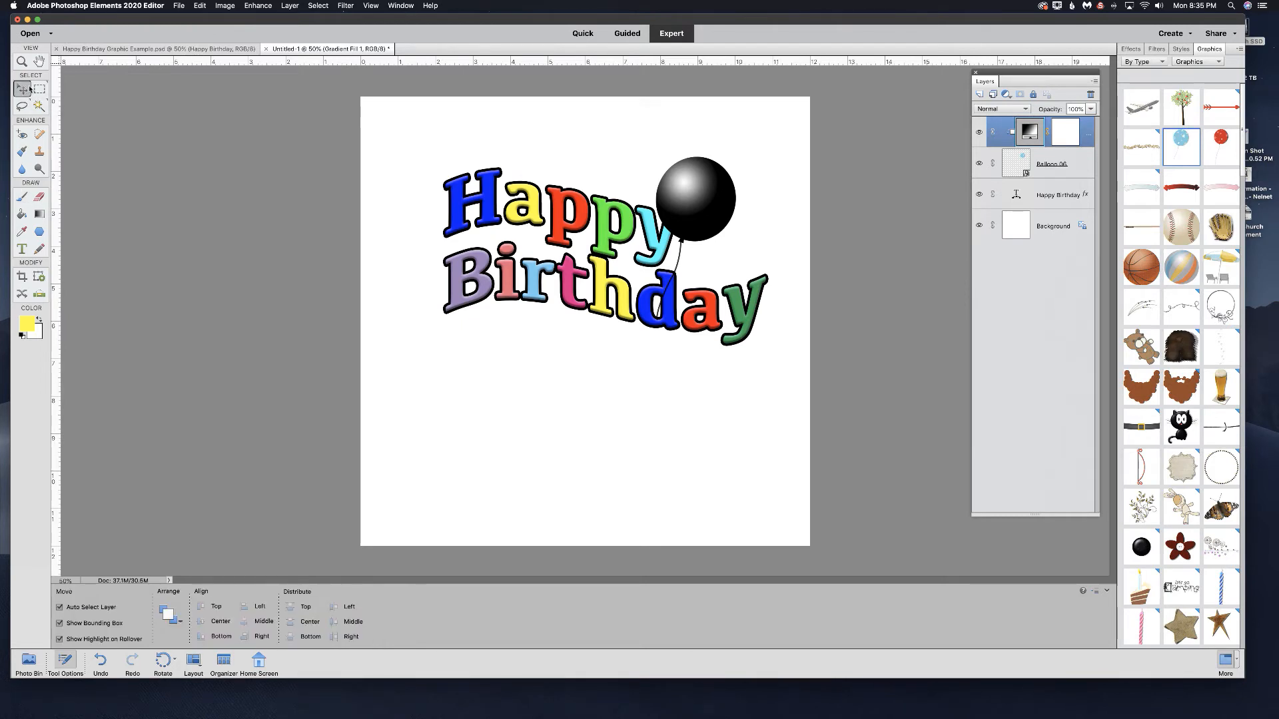
- Cycle through the blend modes of the clipped gradient fill layer and set it to Overlay
{"action": "left_click", "coordinate": [1006, 110]}
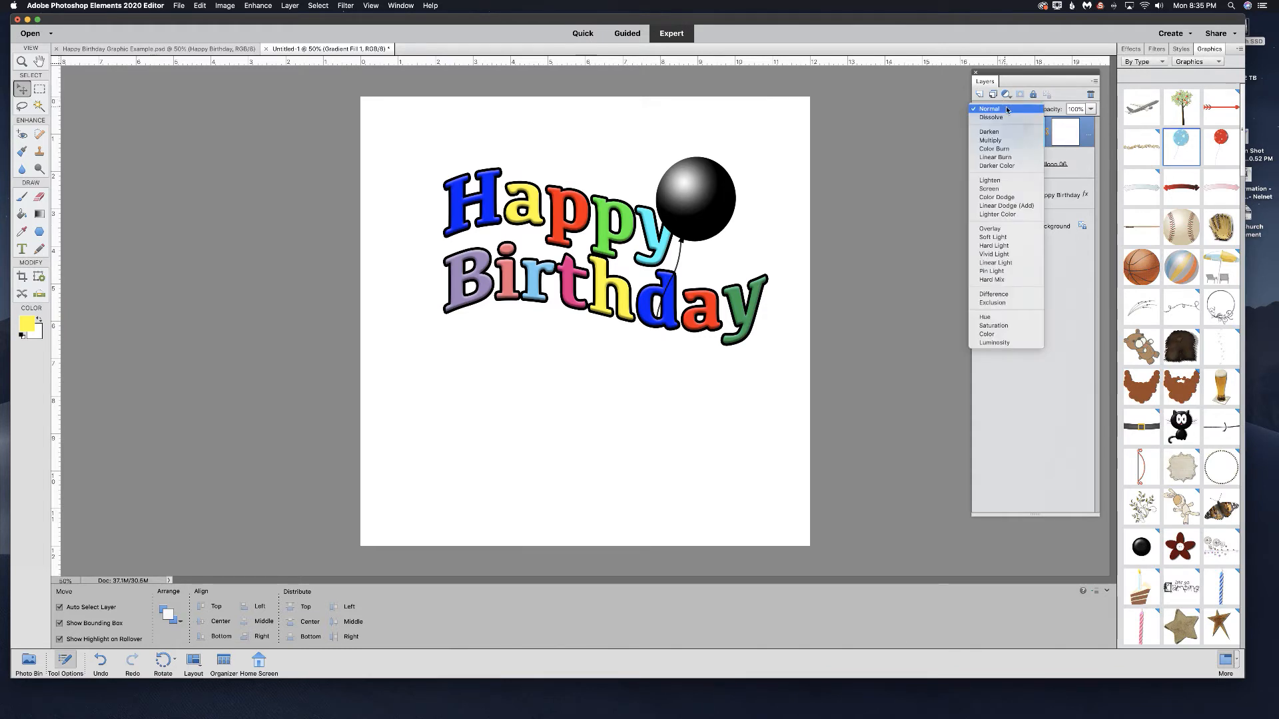
{"action": "left_click", "coordinate": [1006, 110]}
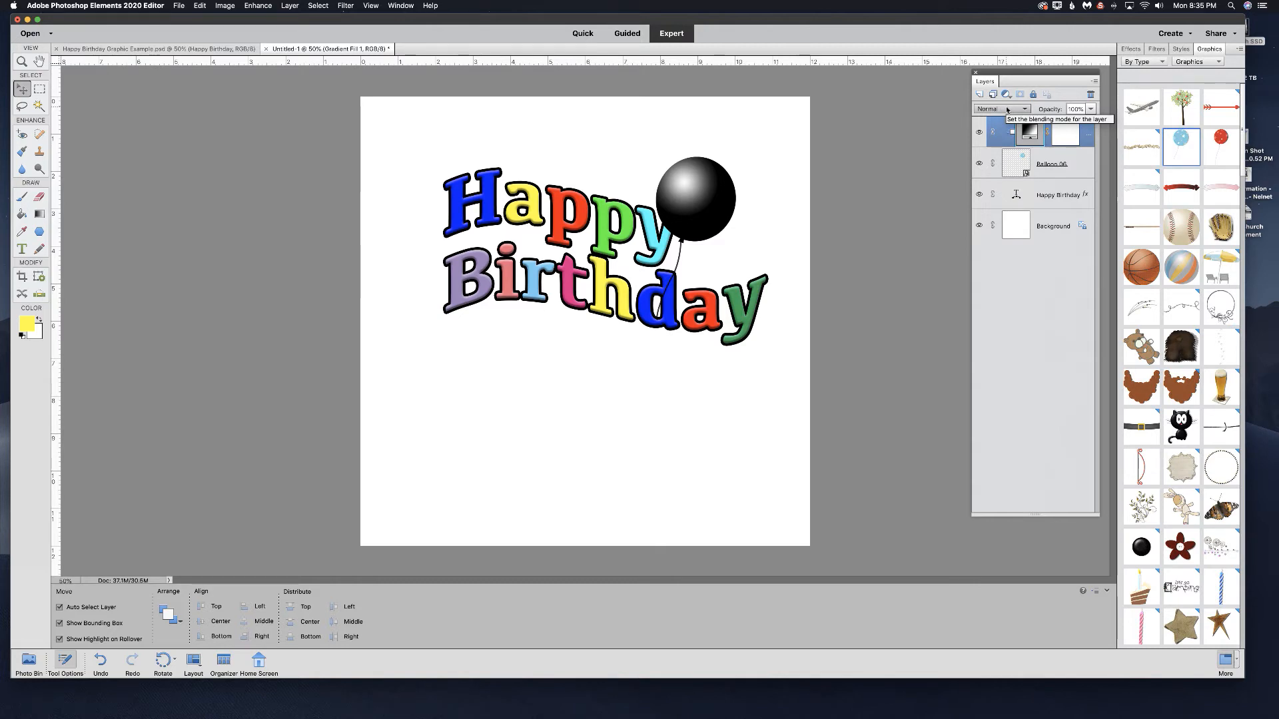
{"action": "key", "text": "shift+plus"}
{"action": "key", "text": "shift+plus"}
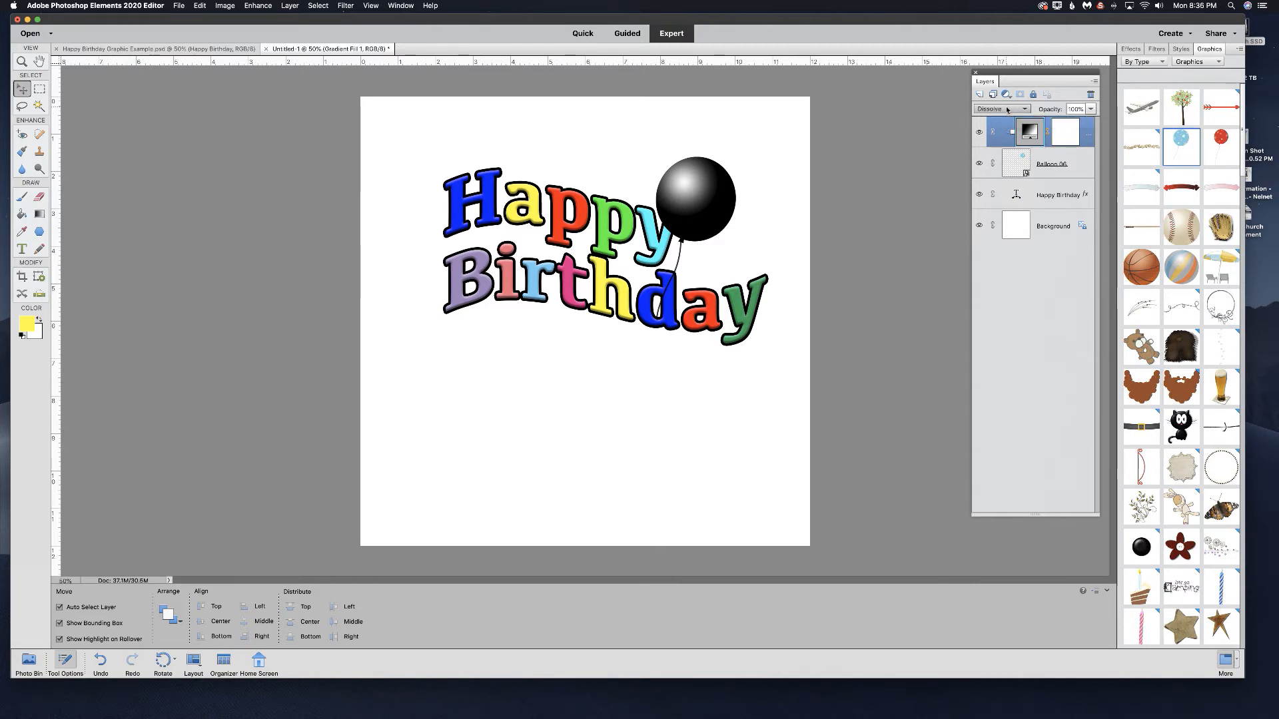
{"action": "key", "text": "shift+plus"}
{"action": "key", "text": "shift+plus"}
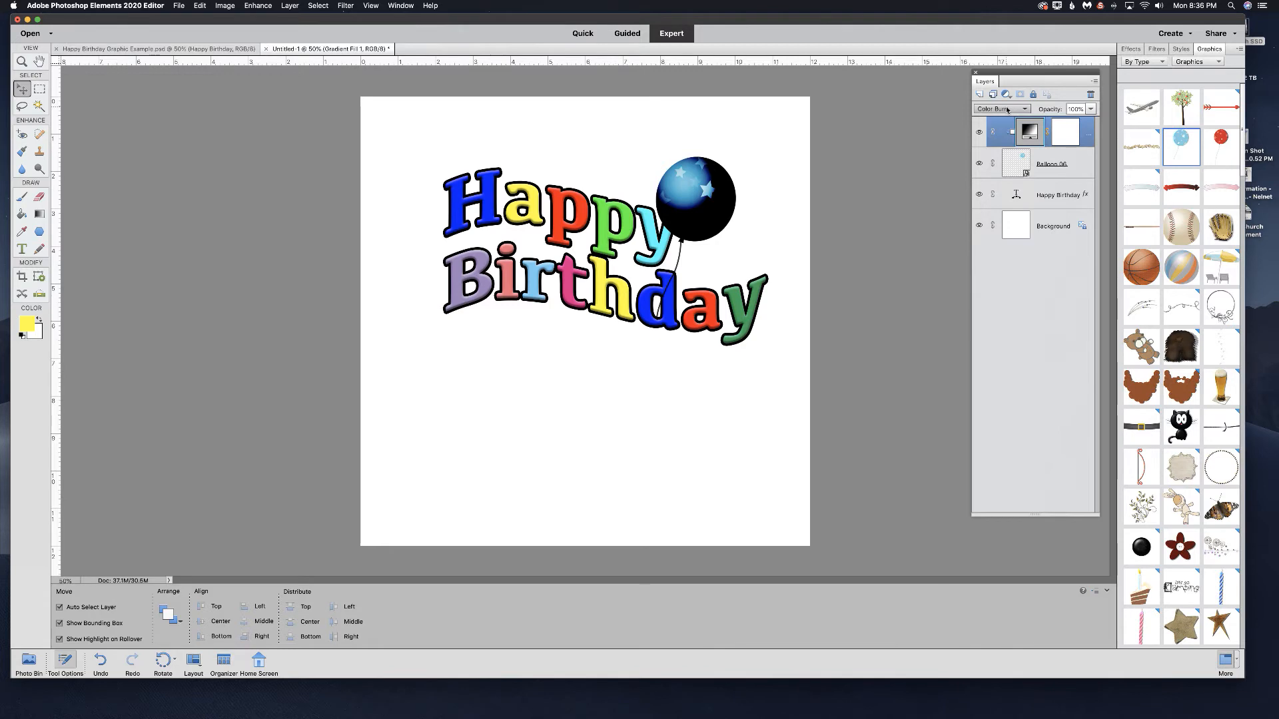
{"action": "key", "text": "shift+plus"}
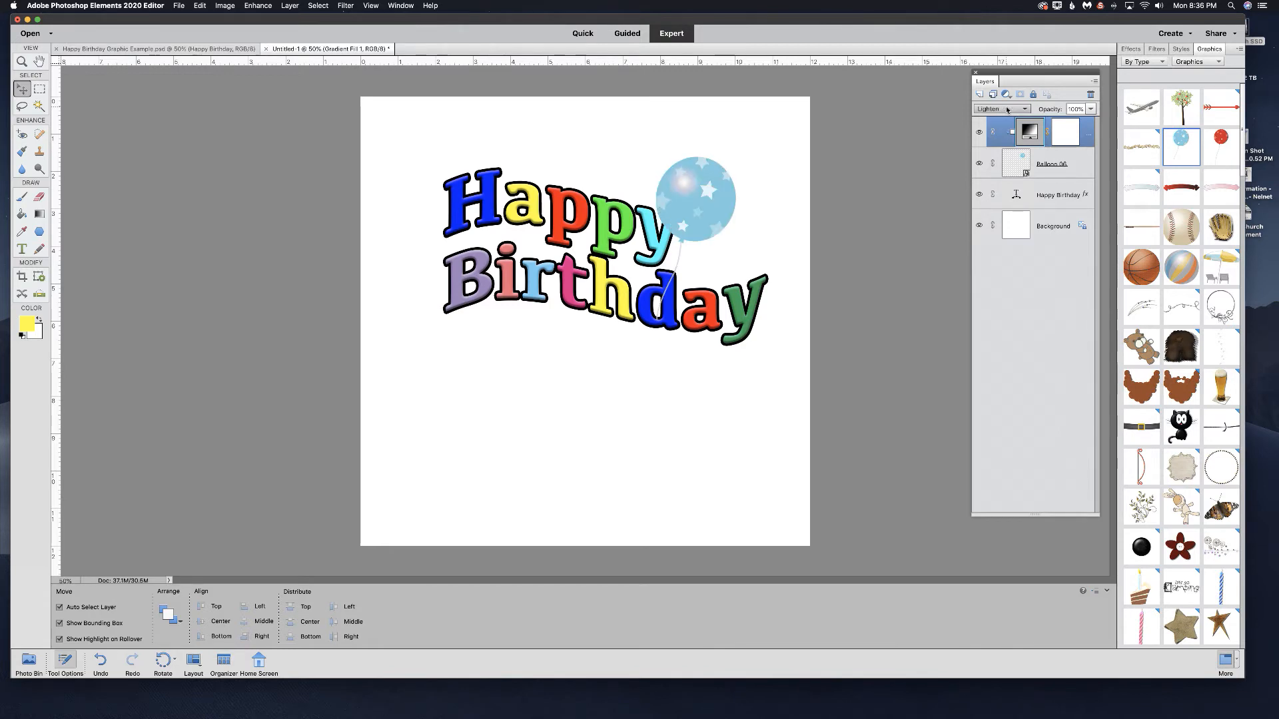
{"action": "key", "text": "shift+plus"}
{"action": "key", "text": "shift+plus"}
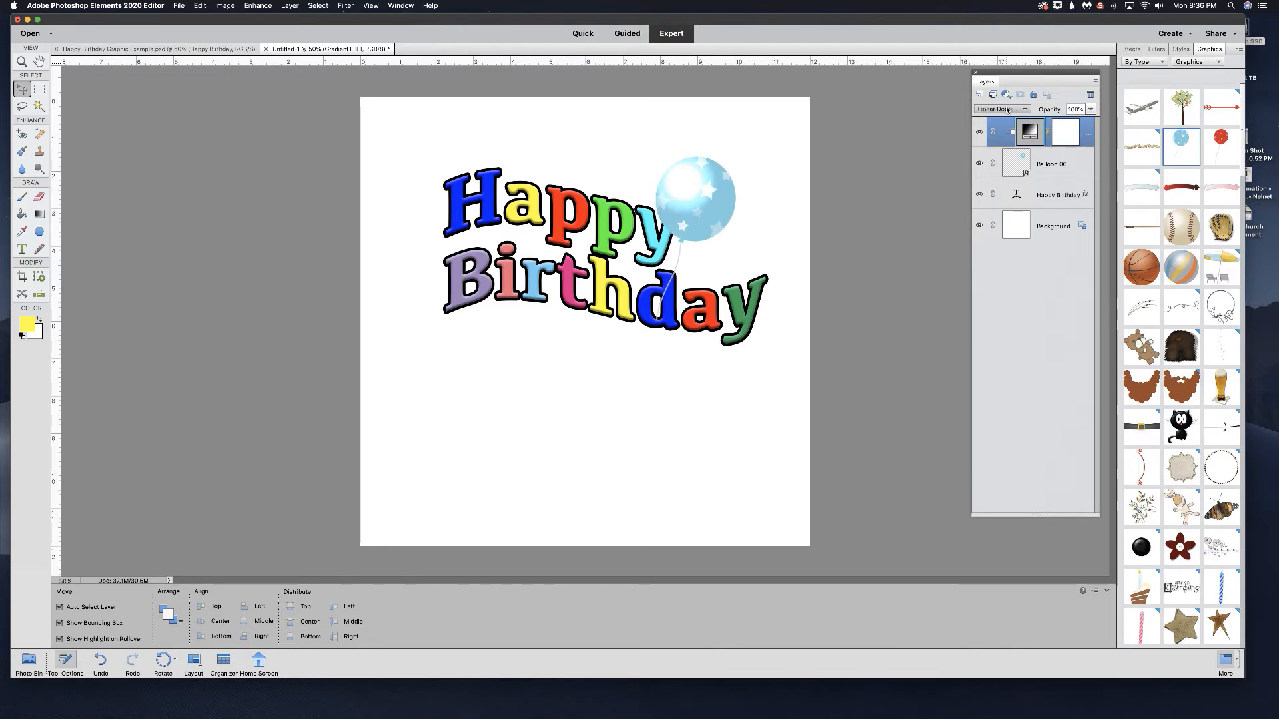
{"action": "key", "text": "shift+plus"}
{"action": "key", "text": "shift+plus"}
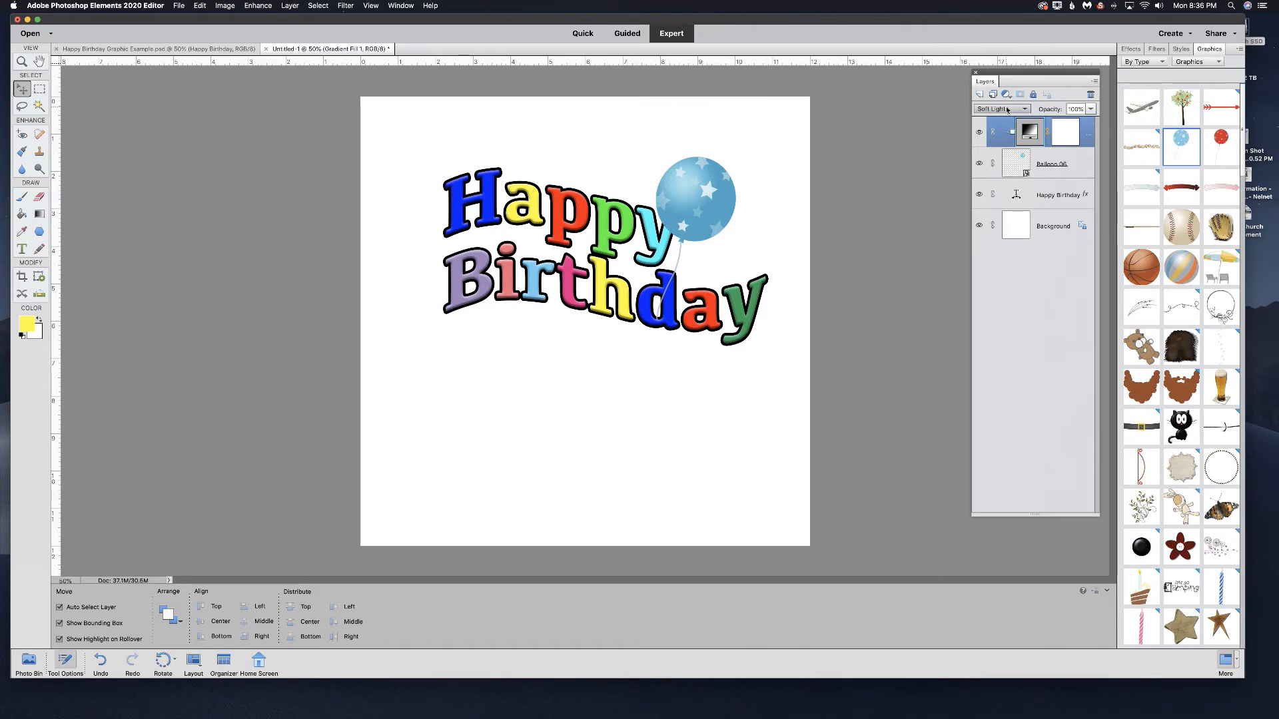
{"action": "scroll", "coordinate": [1007, 110], "scroll_direction": "up", "scroll_amount": 2}
{"action": "scroll", "coordinate": [1007, 110], "scroll_direction": "up", "scroll_amount": 2}
{"action": "scroll", "coordinate": [1007, 110], "scroll_direction": "down", "scroll_amount": 2}
{"action": "scroll", "coordinate": [1007, 110], "scroll_direction": "down", "scroll_amount": 4}
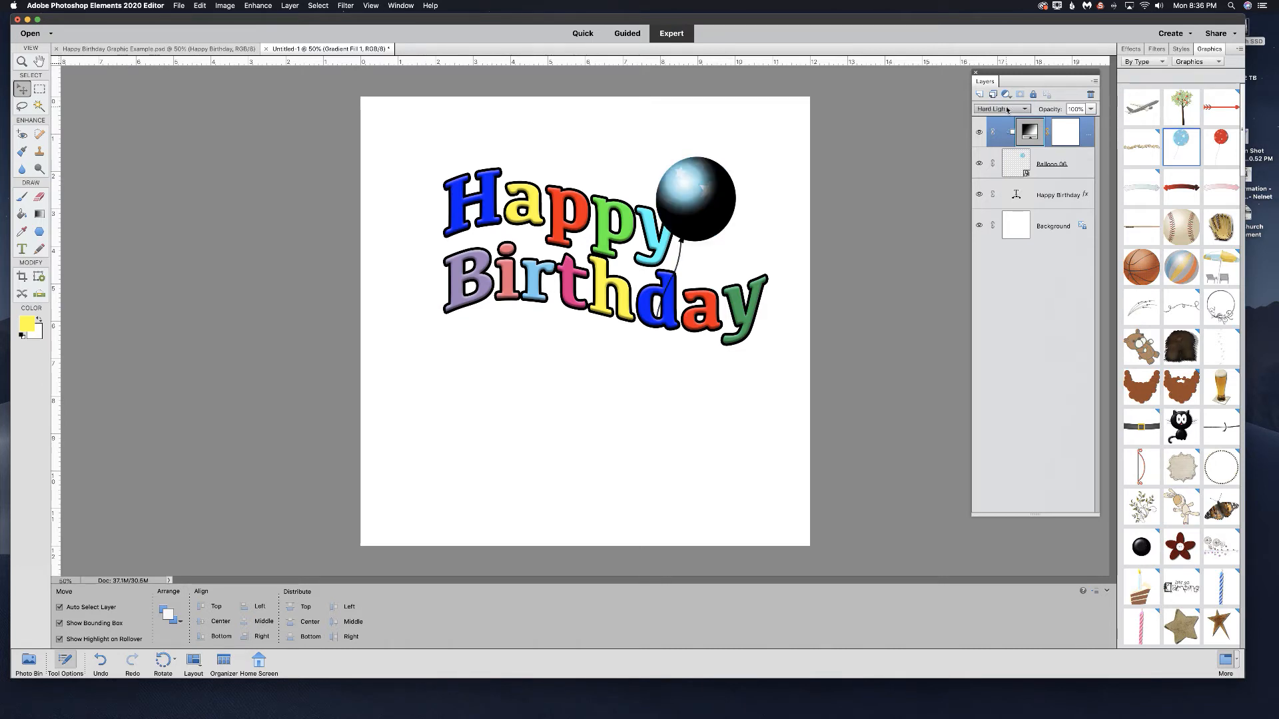
{"action": "scroll", "coordinate": [1007, 110], "scroll_direction": "up", "scroll_amount": 3}
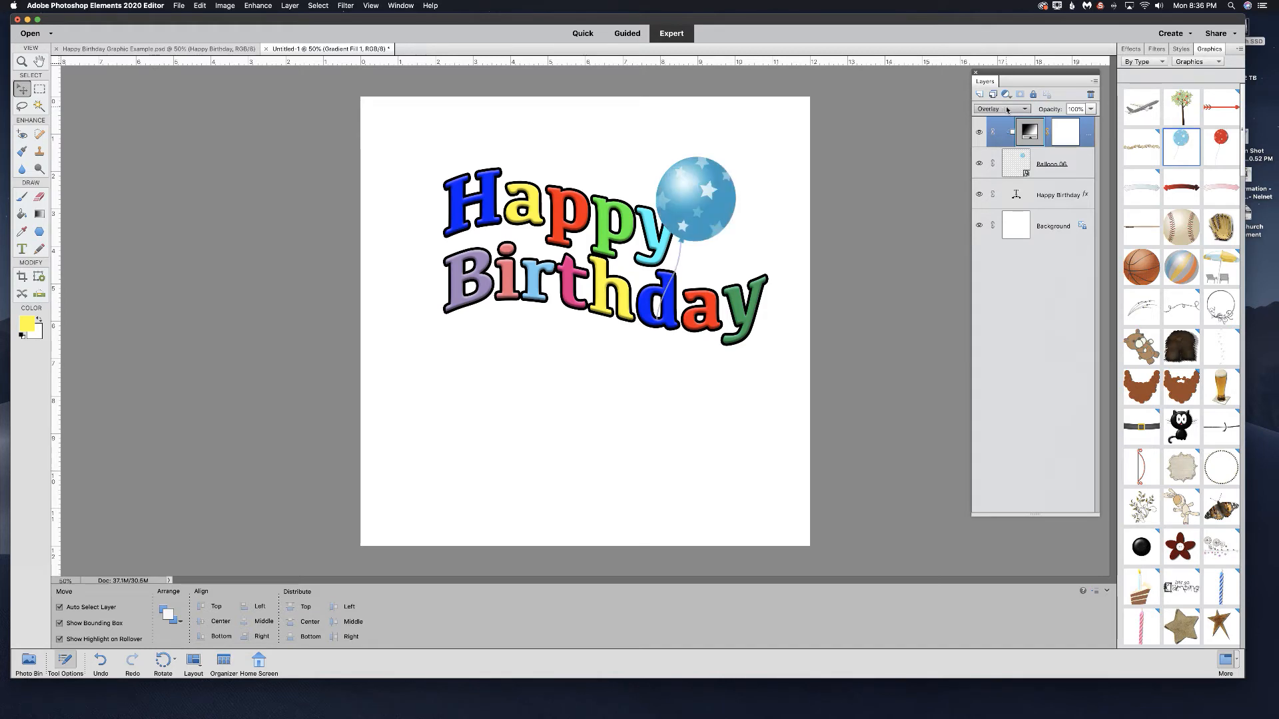
- Toggle the gradient fill layer's visibility to compare the balloon with and without its highlight
{"action": "left_click", "coordinate": [979, 134]}
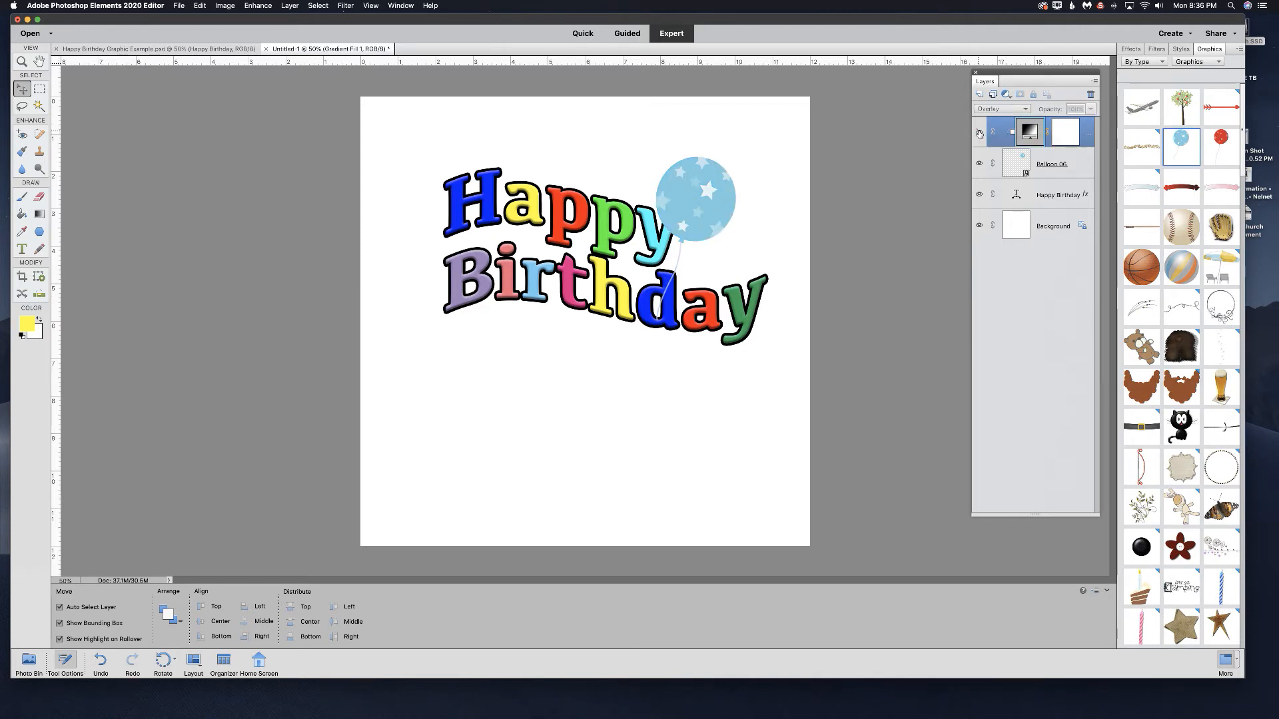
{"action": "left_click", "coordinate": [979, 134]}
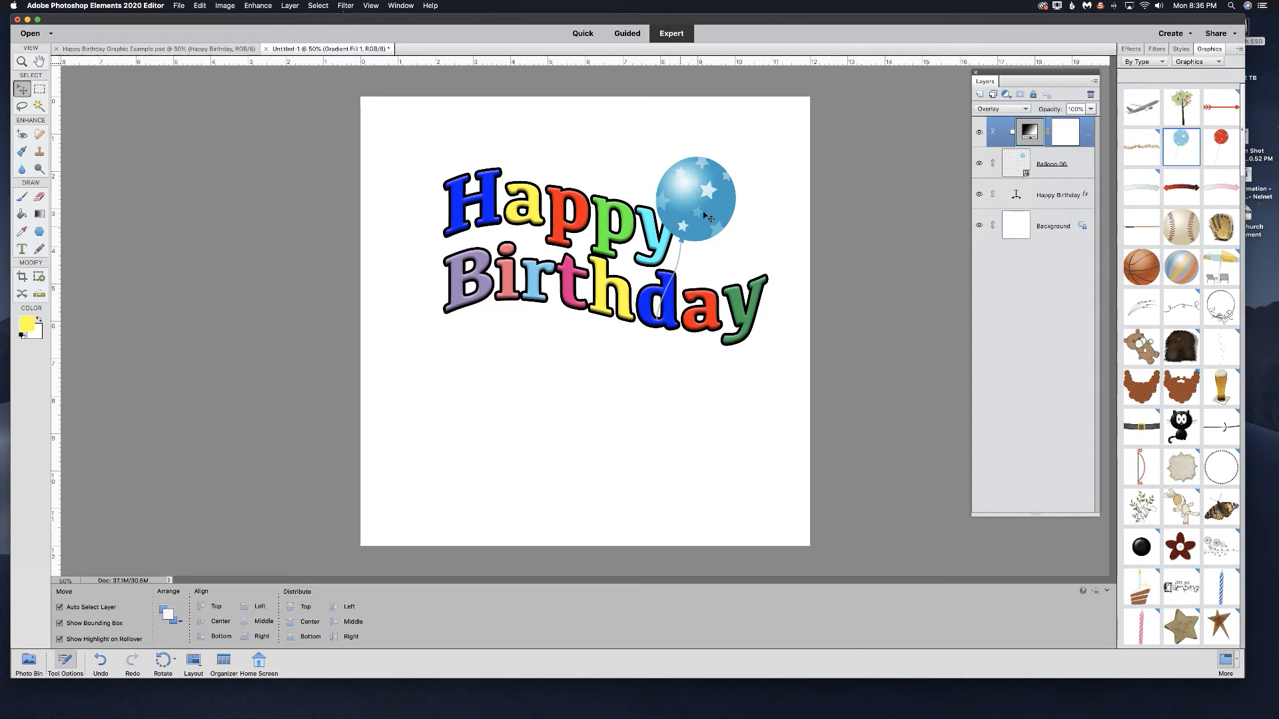
{"action": "left_click", "coordinate": [979, 134]}
{"action": "left_click", "coordinate": [979, 134]}
{"action": "left_click", "coordinate": [979, 134]}
{"action": "left_click", "coordinate": [979, 134]}
- Group the balloon layer with its clipped gradient fill layer and name the group "blue"
{"action": "left_click", "coordinate": [1023, 162]}
{"action": "left_click", "coordinate": [1021, 139], "text": "shift"}
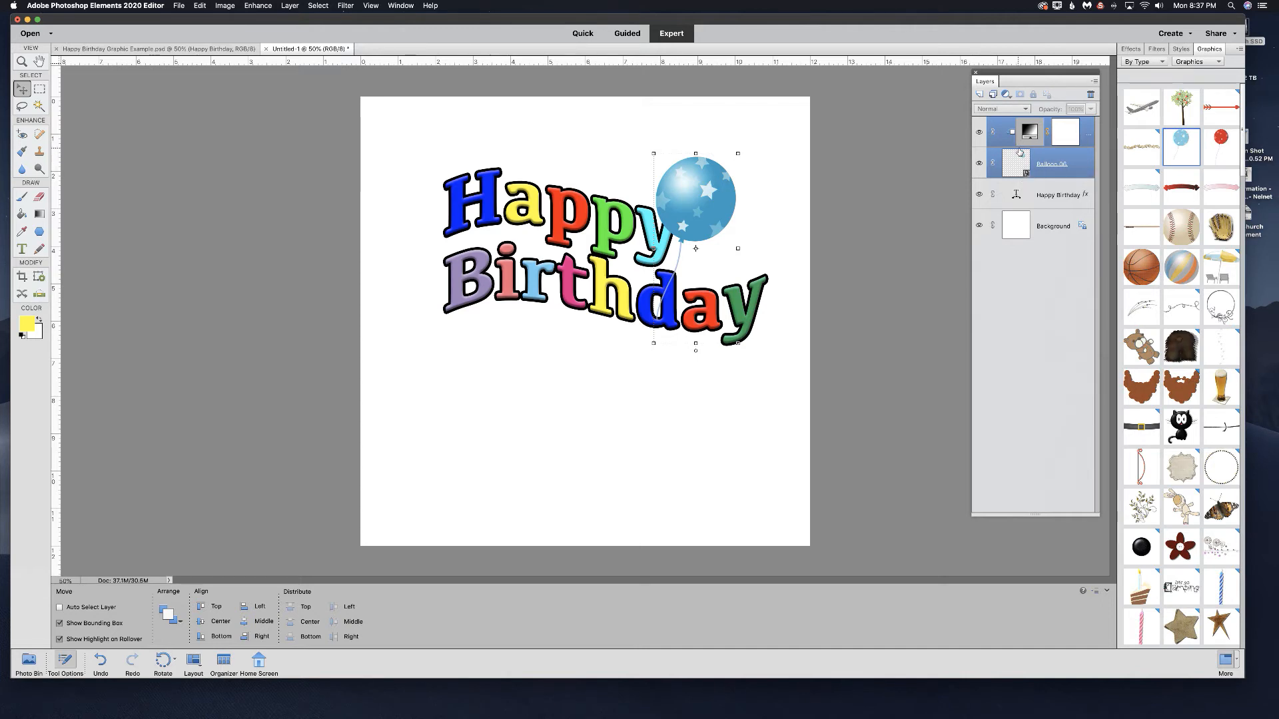
{"action": "key", "text": "super+g"}
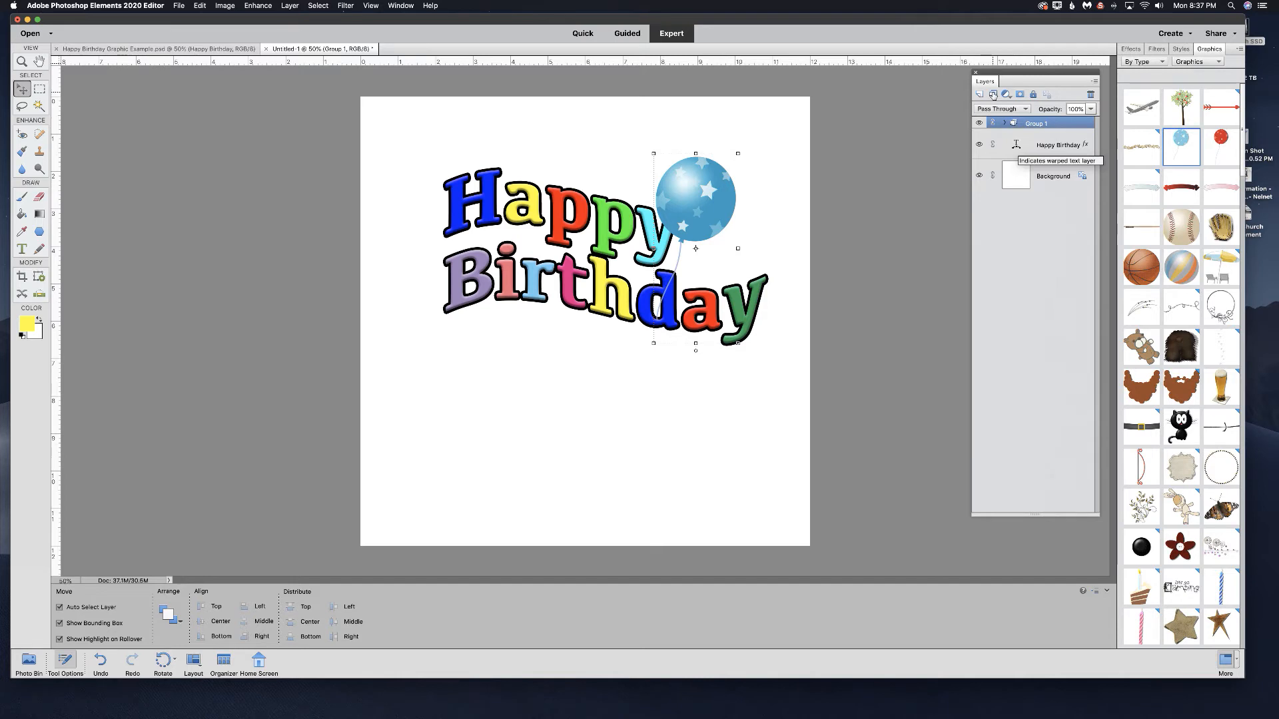
{"action": "double_click", "coordinate": [1038, 122]}
{"action": "type", "text": "blue"}
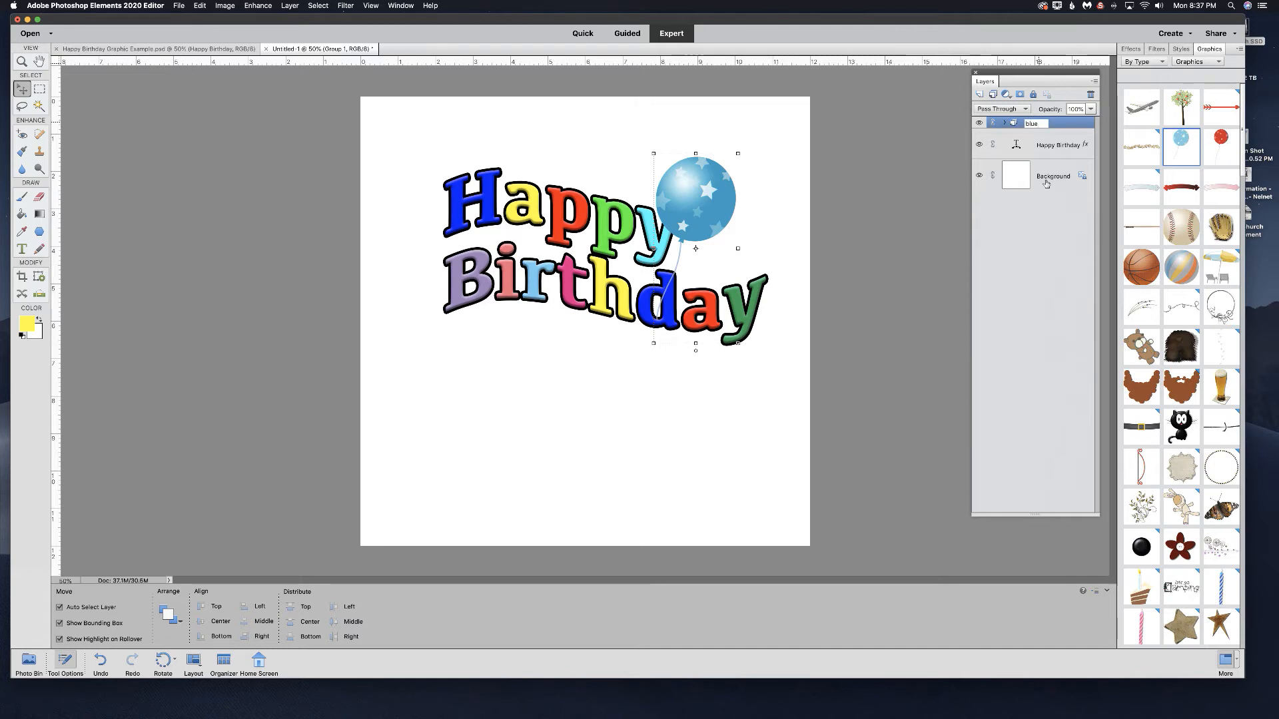
{"action": "key", "text": "Return"}
- Duplicate the blue group and add a Hue/Saturation adjustment layer inside the copy with Hue set to -42
{"action": "key", "text": "super+z"}
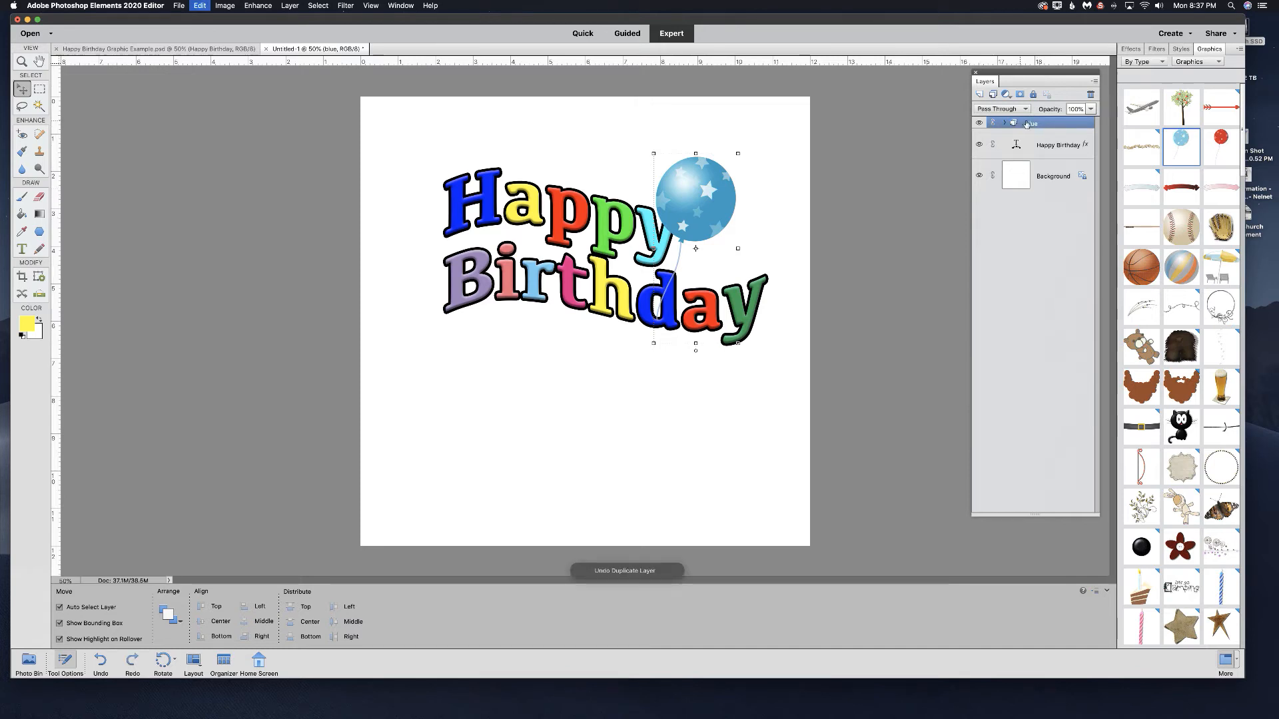
{"action": "key", "text": "super"}
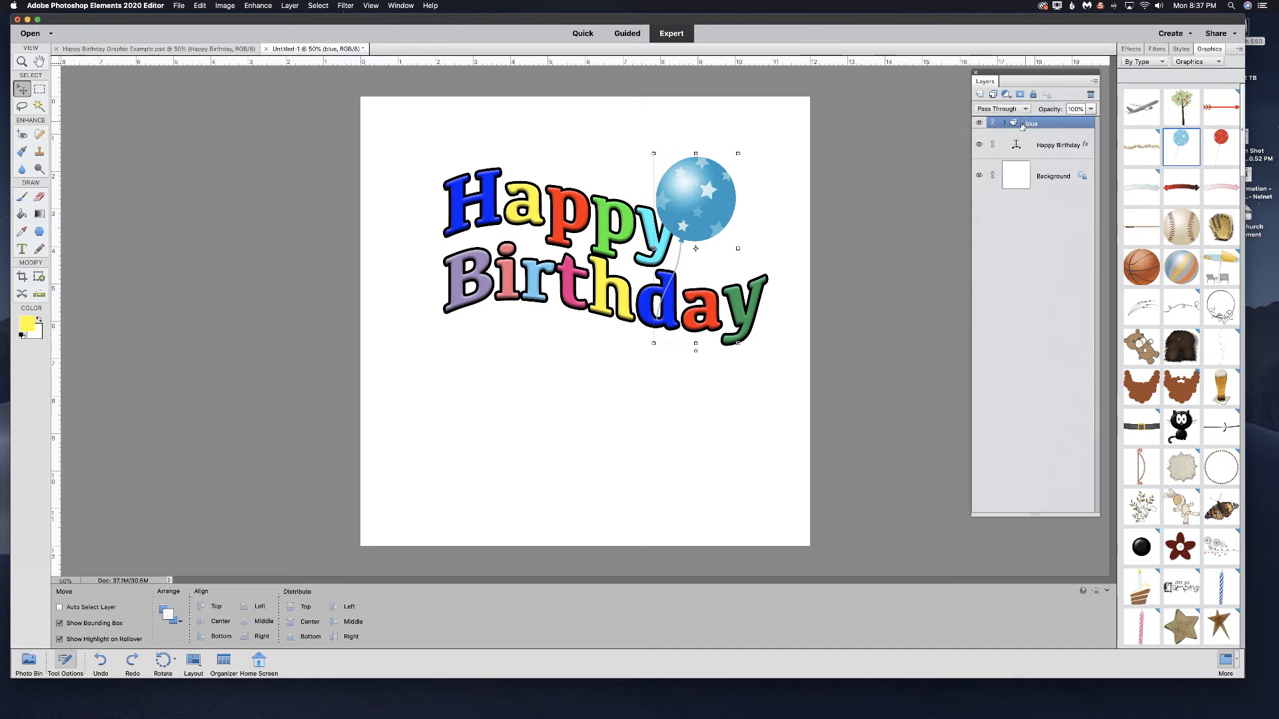
{"action": "key", "text": "super+j"}
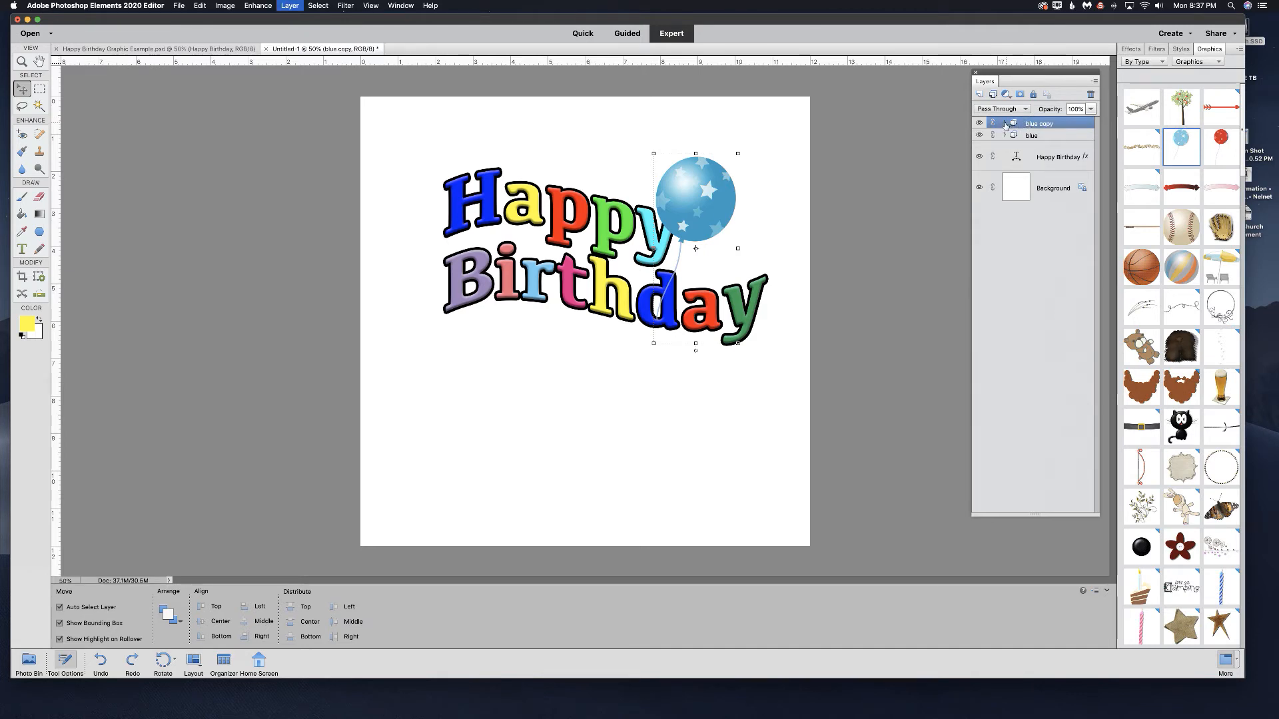
{"action": "left_click", "coordinate": [1004, 125]}
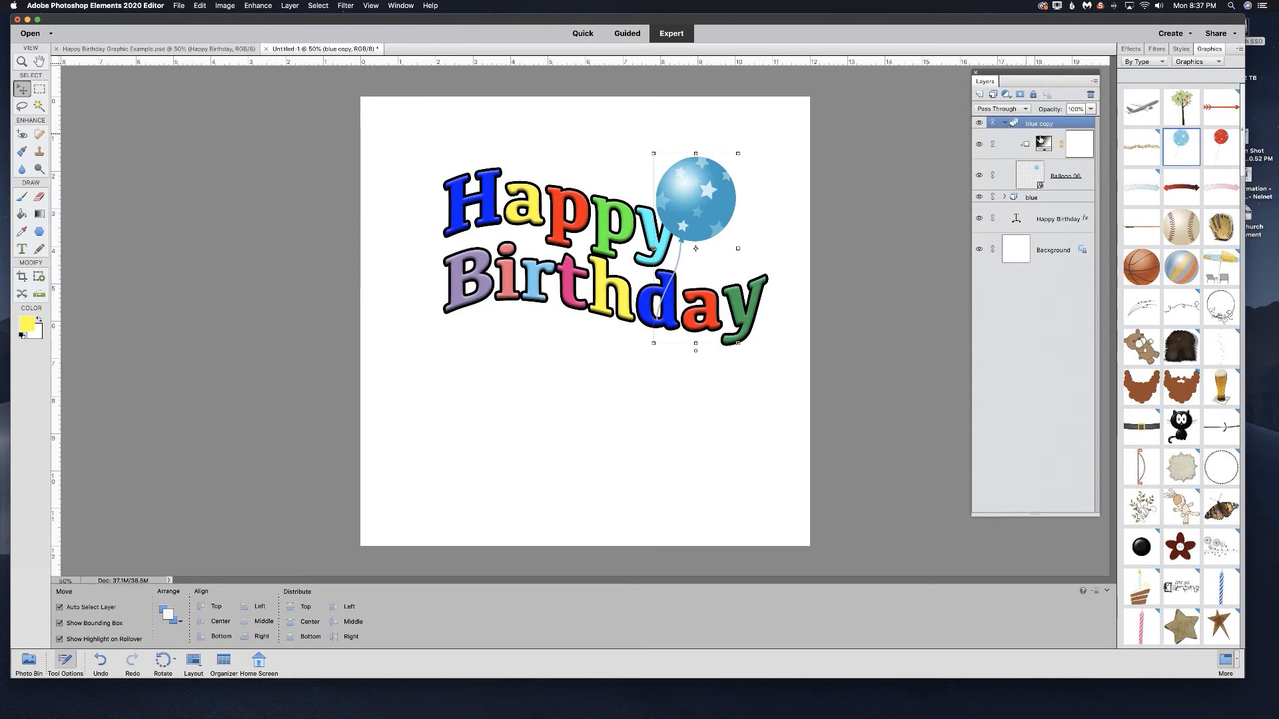
{"action": "left_click", "coordinate": [1006, 96]}
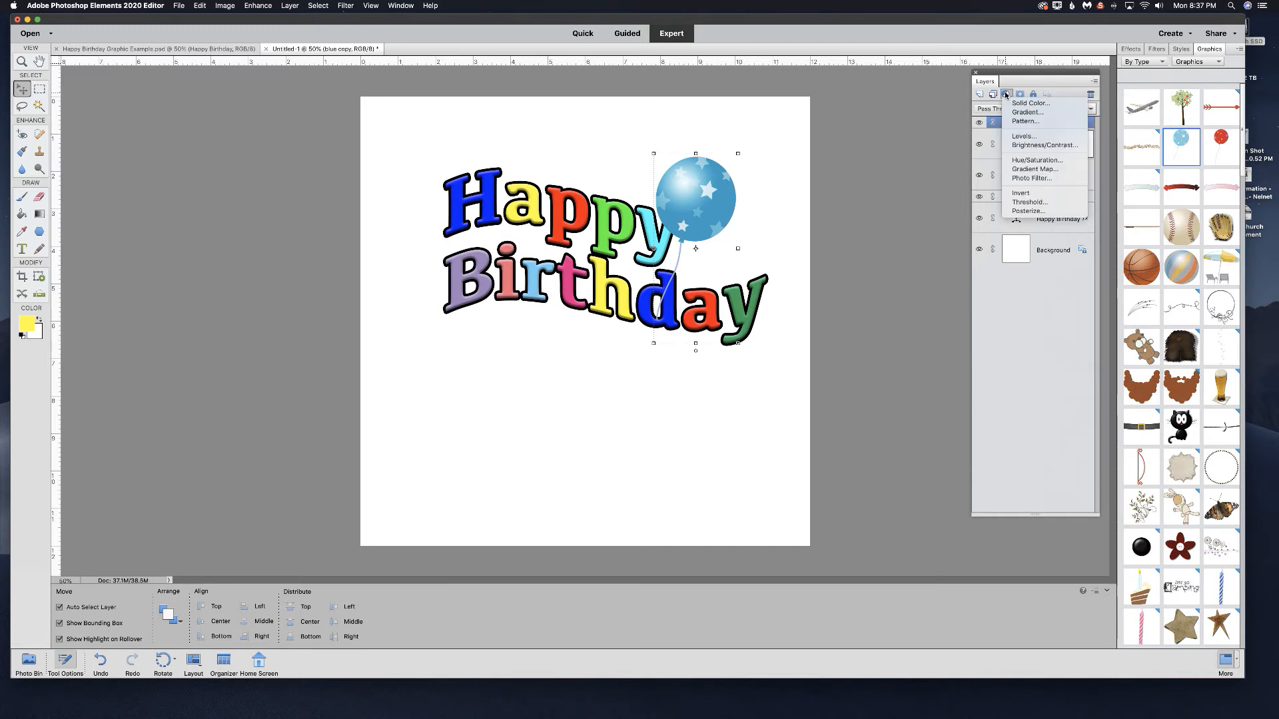
{"action": "left_click", "coordinate": [1030, 161]}
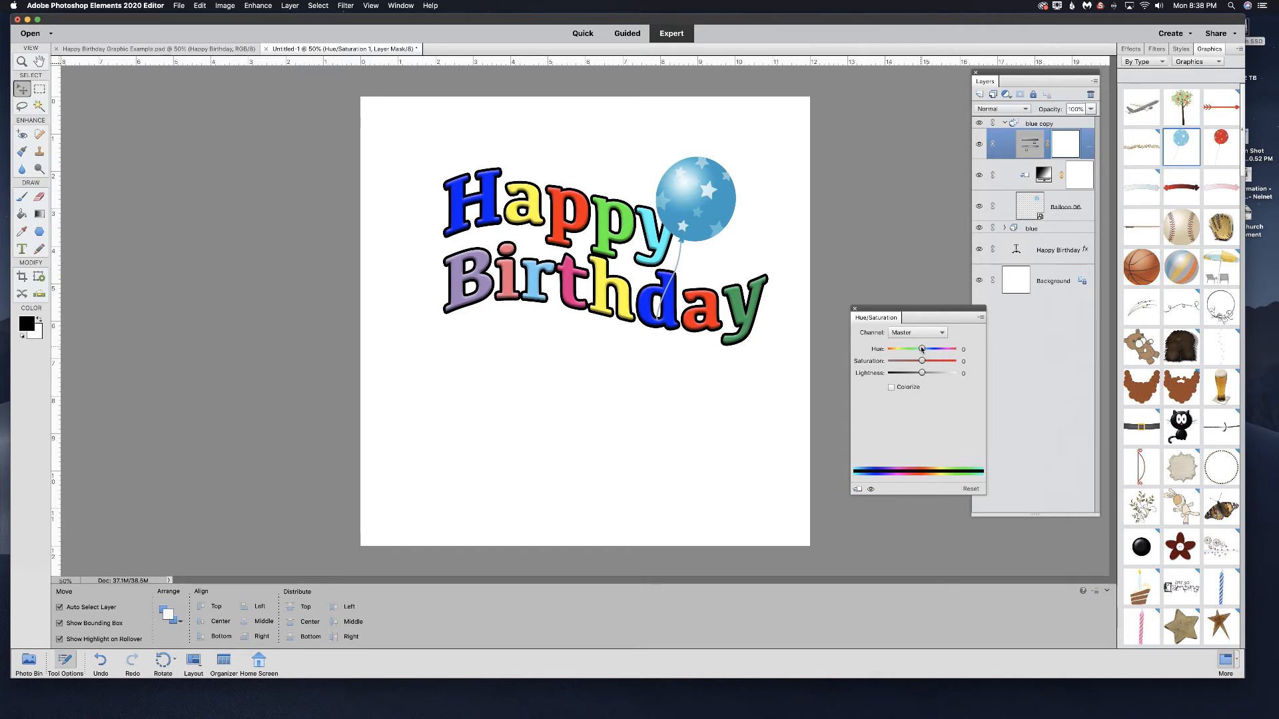
{"action": "left_click_drag", "start_coordinate": [921, 349], "coordinate": [910, 348]}
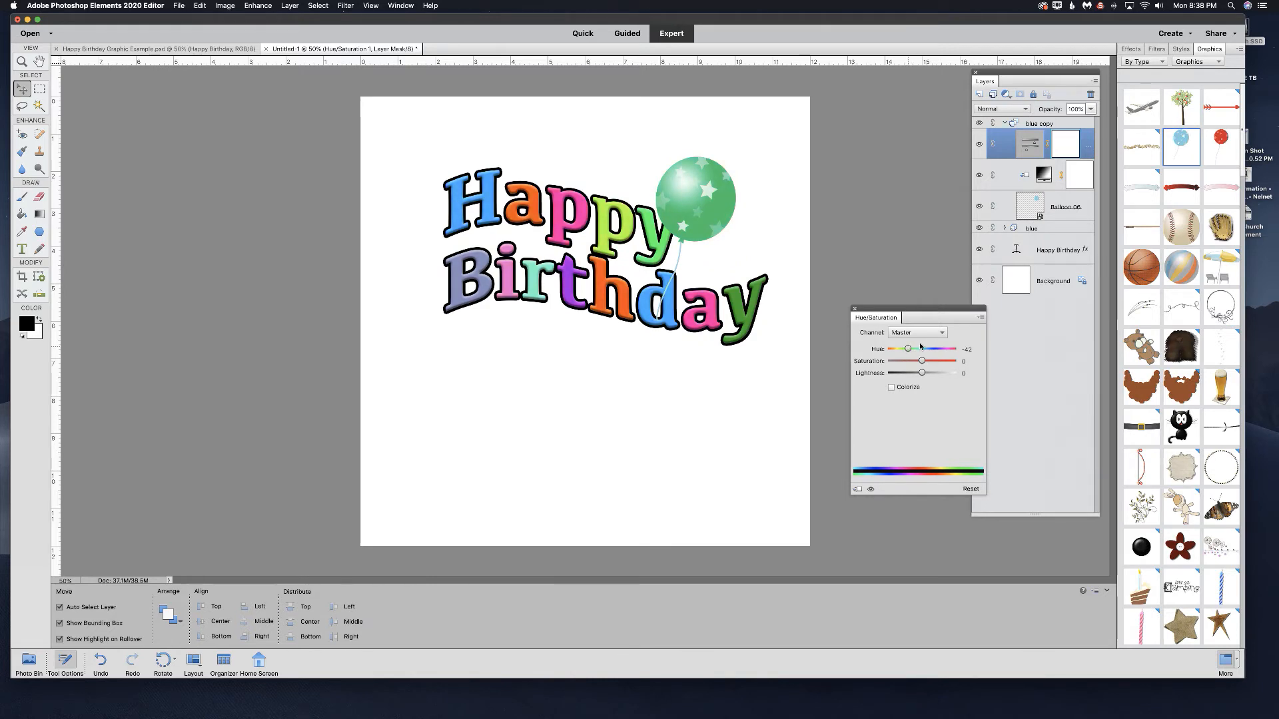
{"action": "left_click", "coordinate": [856, 309]}
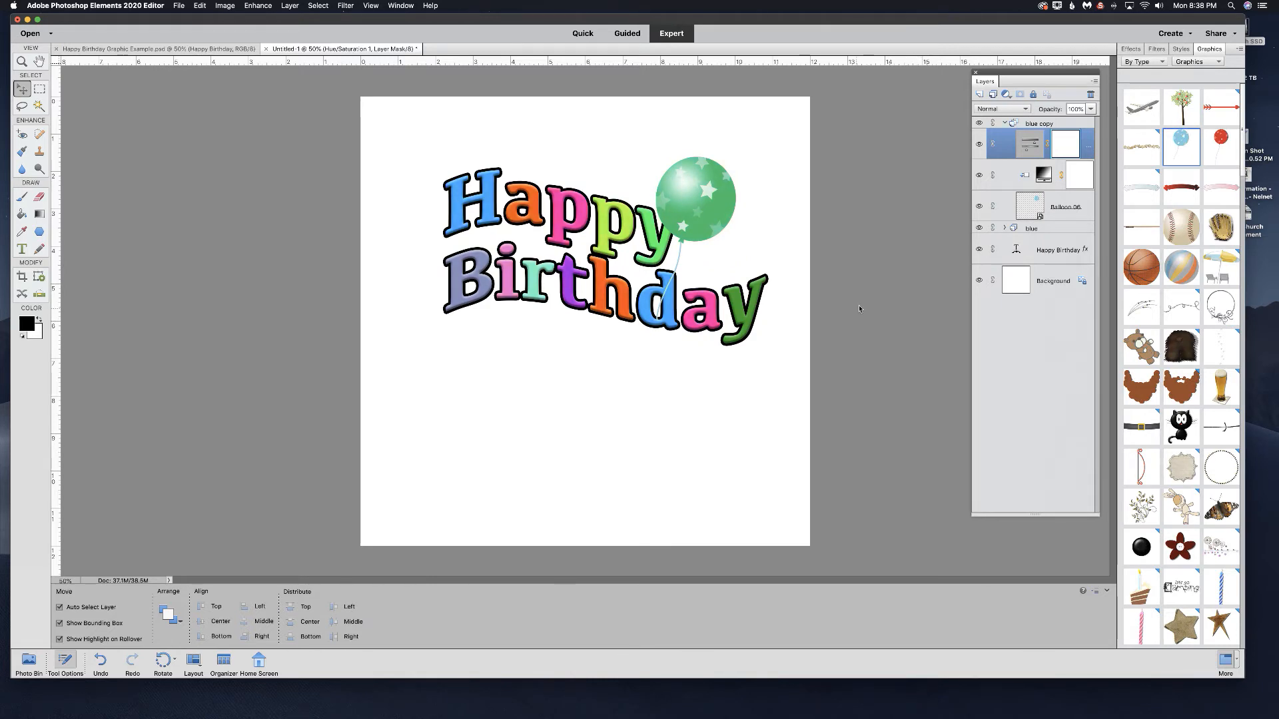
- Rename the blue group's copy as "green" and collapse the group
{"action": "left_click", "coordinate": [1037, 124]}
{"action": "double_click", "coordinate": [1037, 124]}
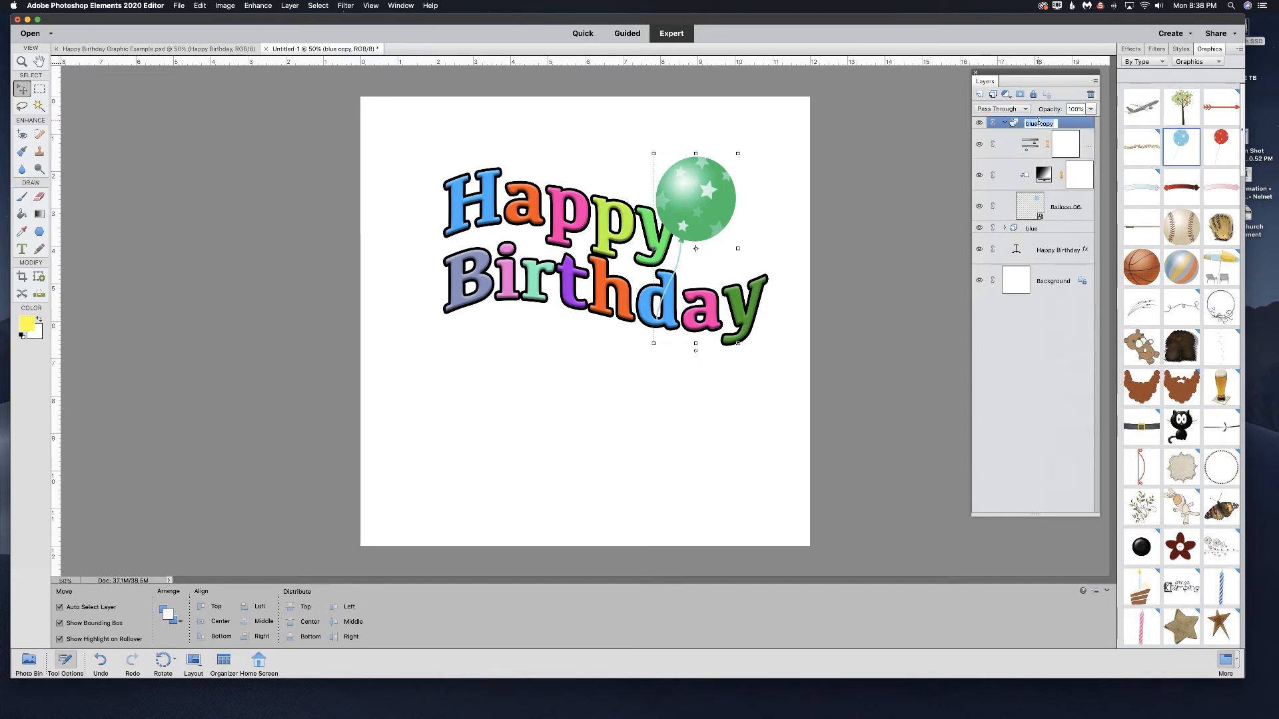
{"action": "type", "text": "green"}
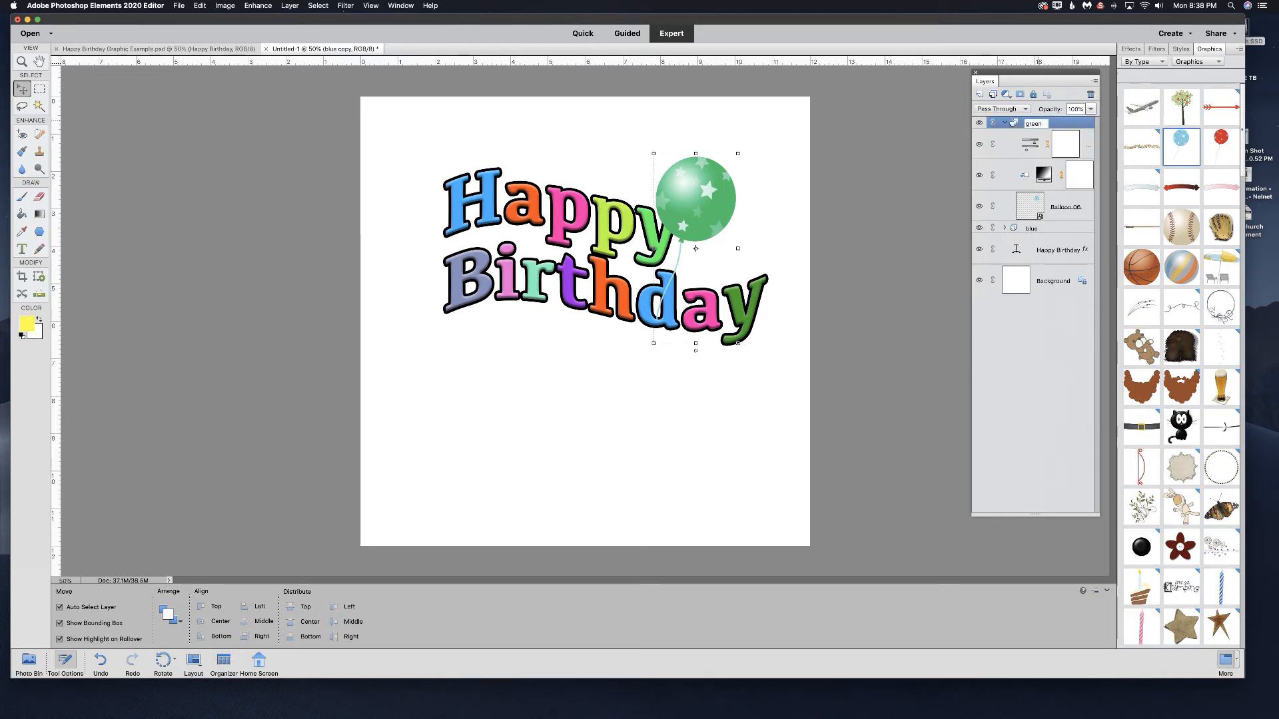
{"action": "left_click", "coordinate": [1004, 123]}
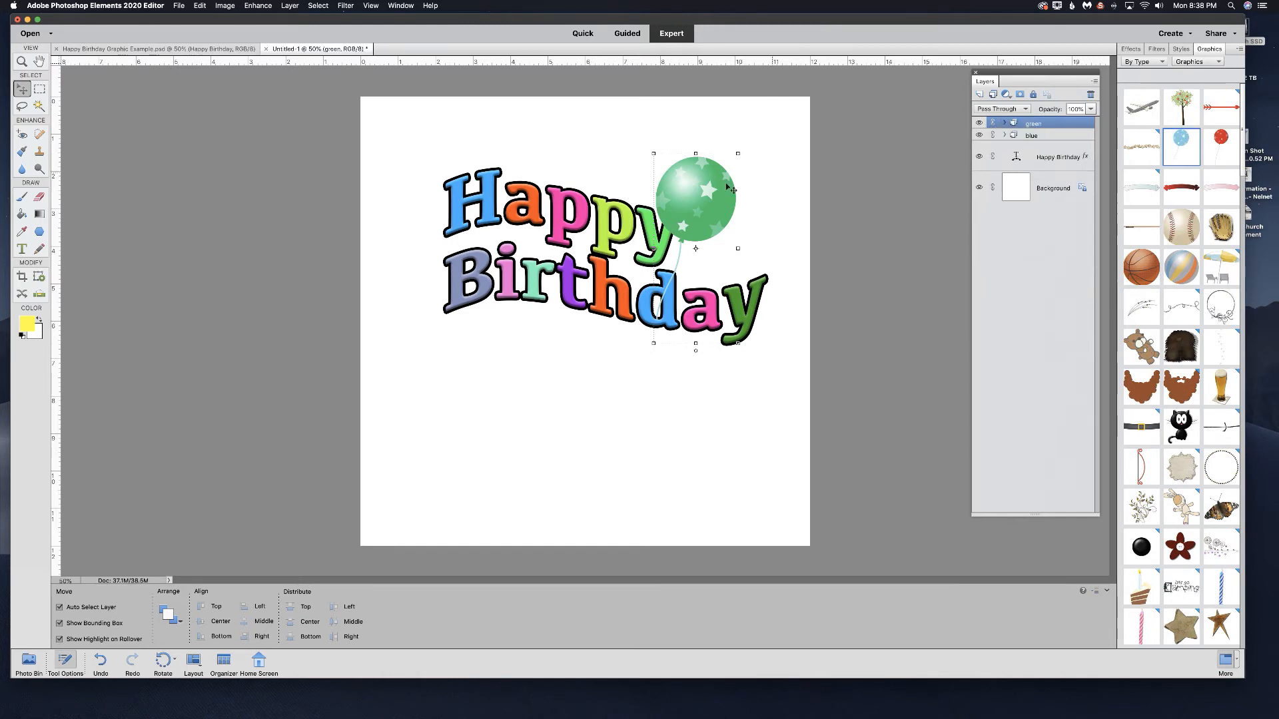
- Try moving the green balloon to the right of its current position, and undo the move
{"action": "left_click_drag", "start_coordinate": [684, 191], "coordinate": [740, 191]}
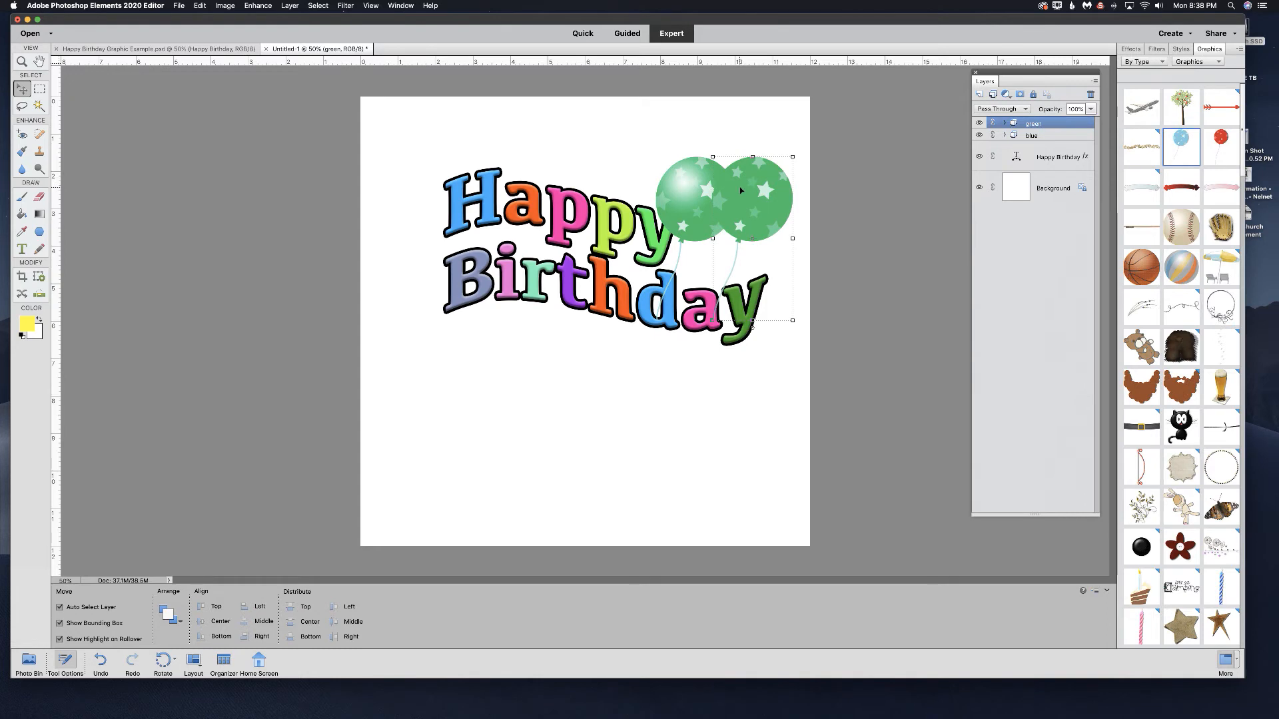
{"action": "left_click", "coordinate": [60, 607]}
{"action": "key", "text": "ctrl+z"}
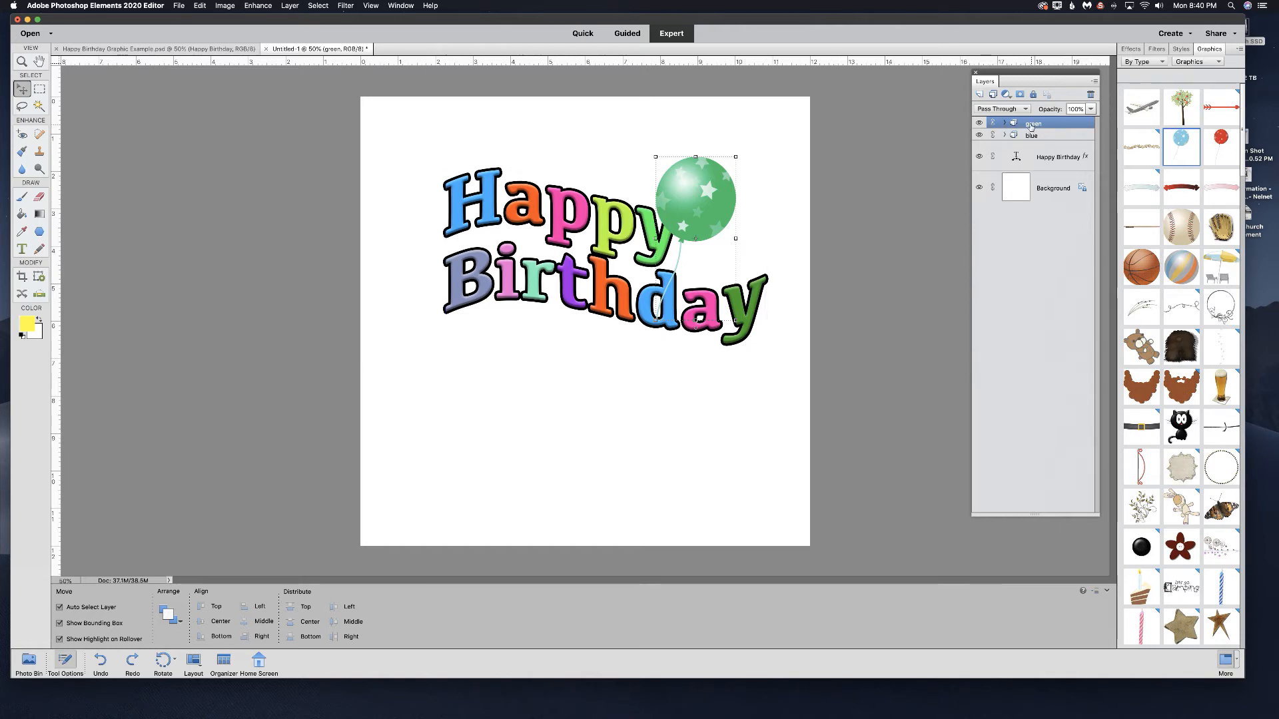
- Duplicate the green group and set the Hue to -180 in the copy's Hue/Saturation adjustment layer
{"action": "key", "text": "super"}
{"action": "key", "text": "super+j"}
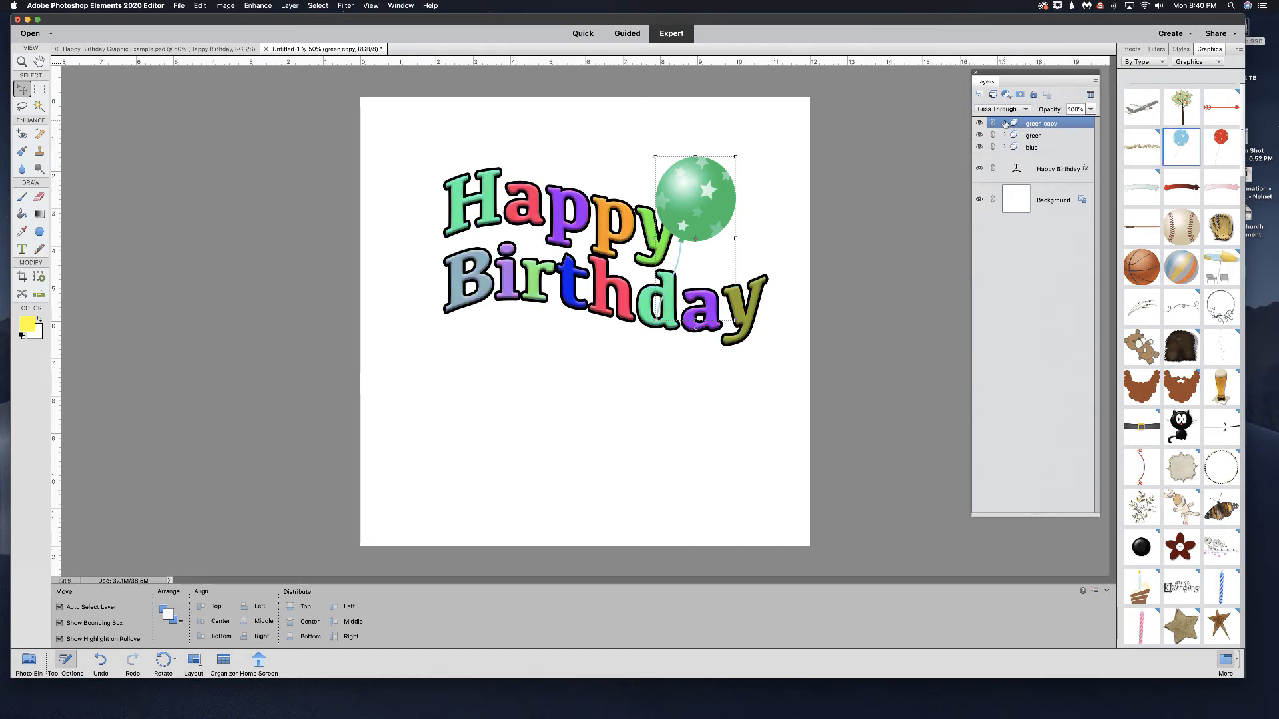
{"action": "left_click", "coordinate": [1005, 124]}
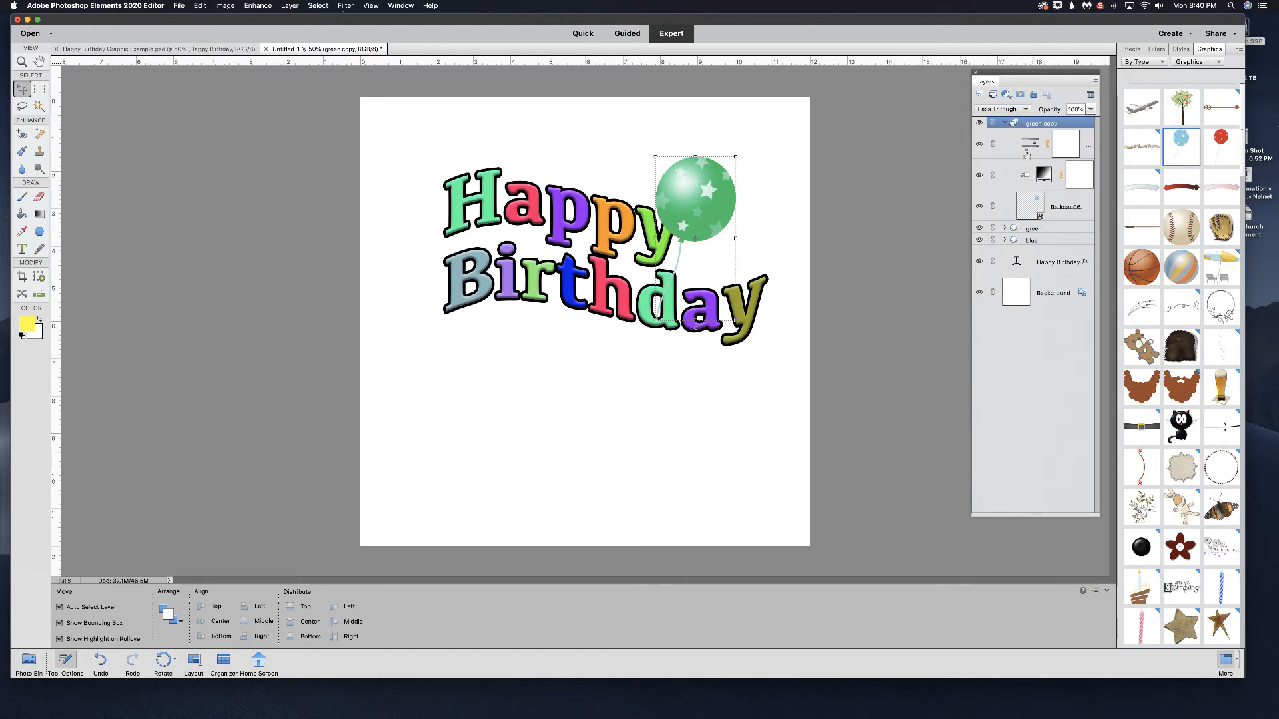
{"action": "double_click", "coordinate": [1029, 145]}
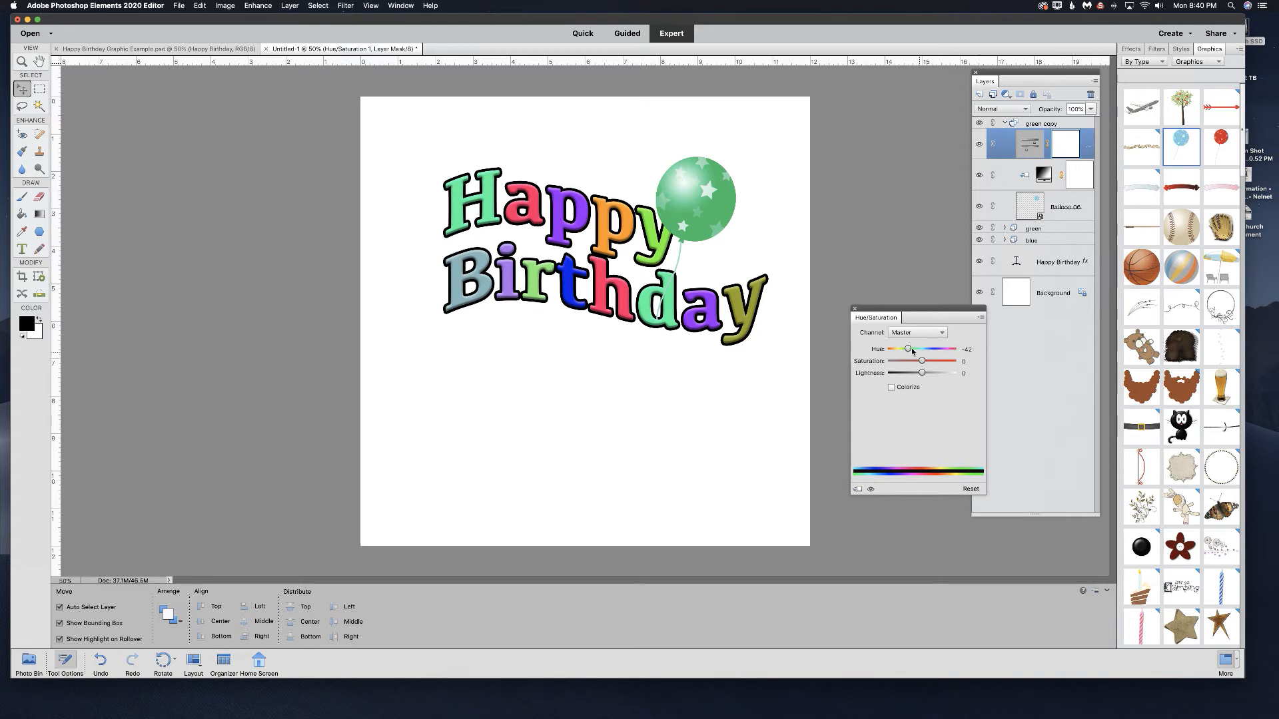
{"action": "left_click_drag", "start_coordinate": [904, 351], "coordinate": [888, 348]}
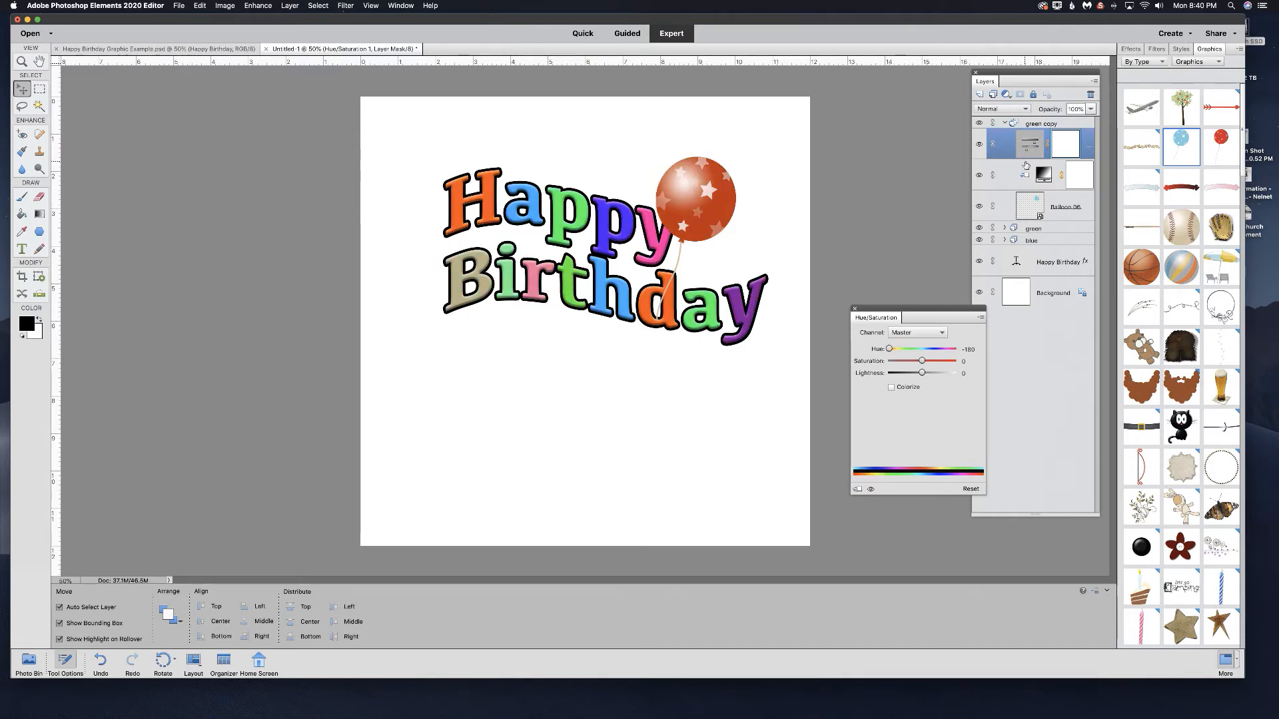
- Clip the Hue/Saturation adjustment layers in the green copy and green groups to their balloon layers
{"action": "left_click", "coordinate": [1041, 157], "text": "alt"}
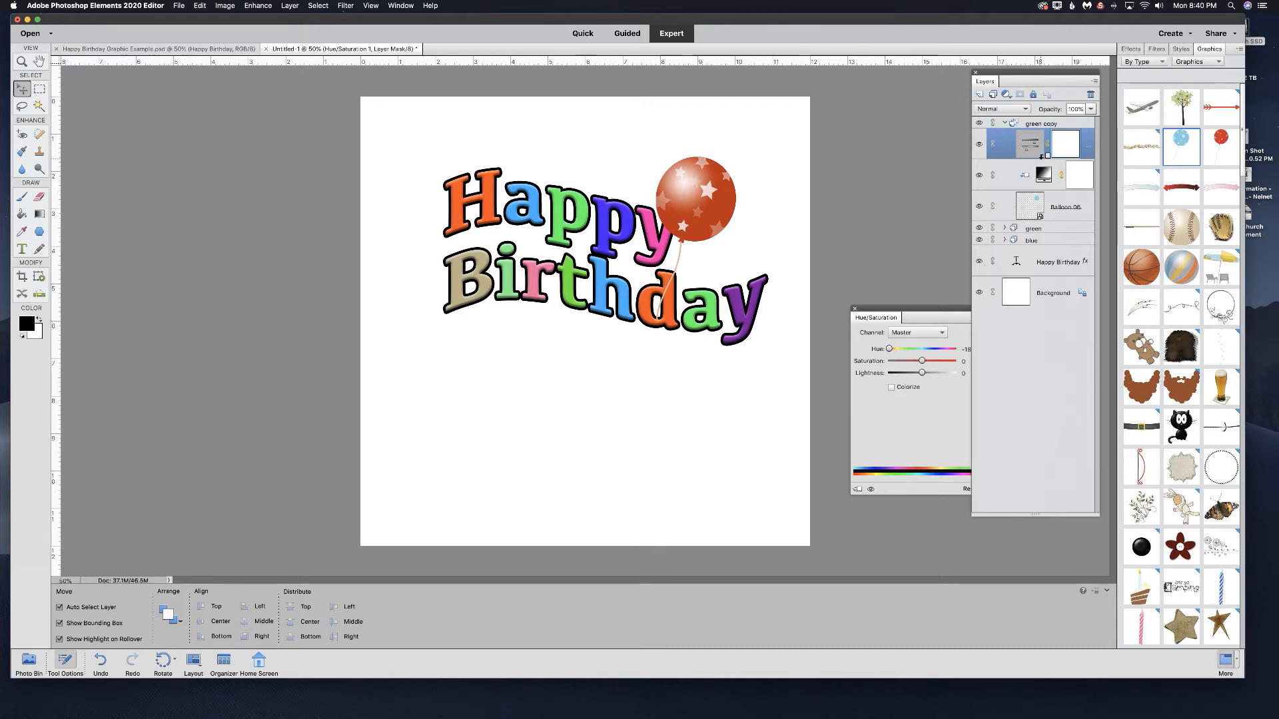
{"action": "left_click", "coordinate": [1007, 229]}
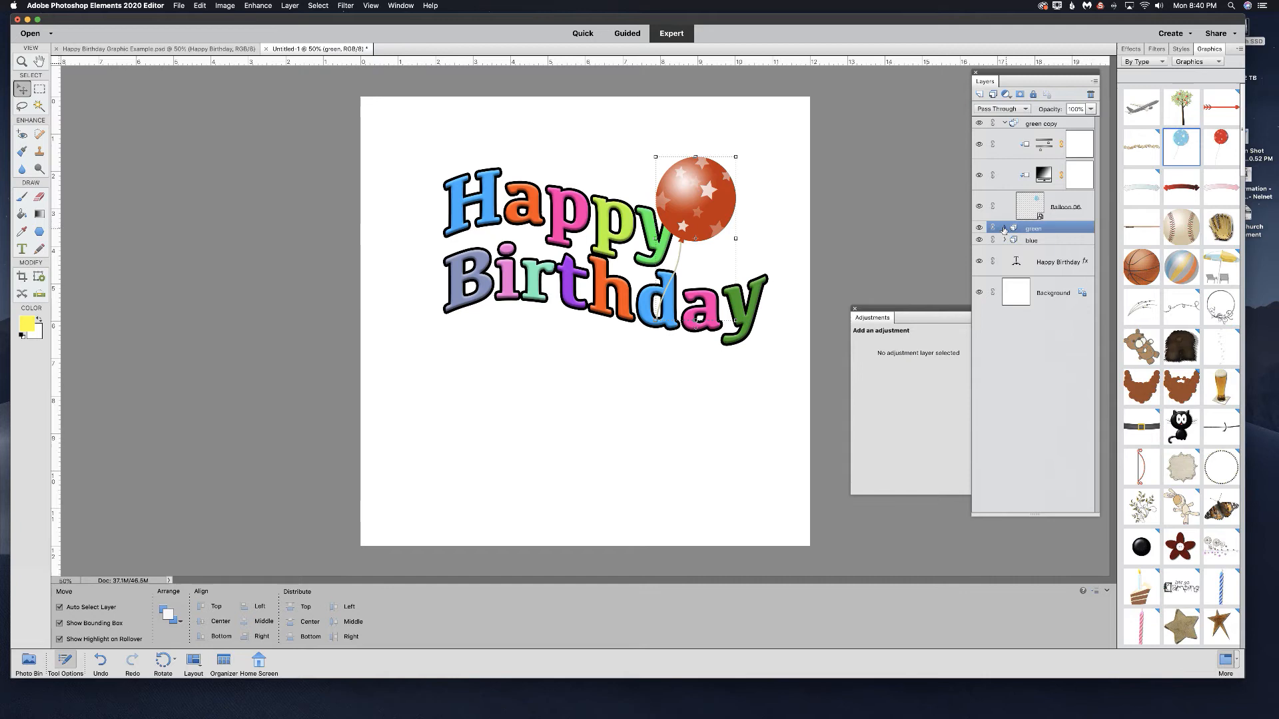
{"action": "left_click", "coordinate": [1003, 229]}
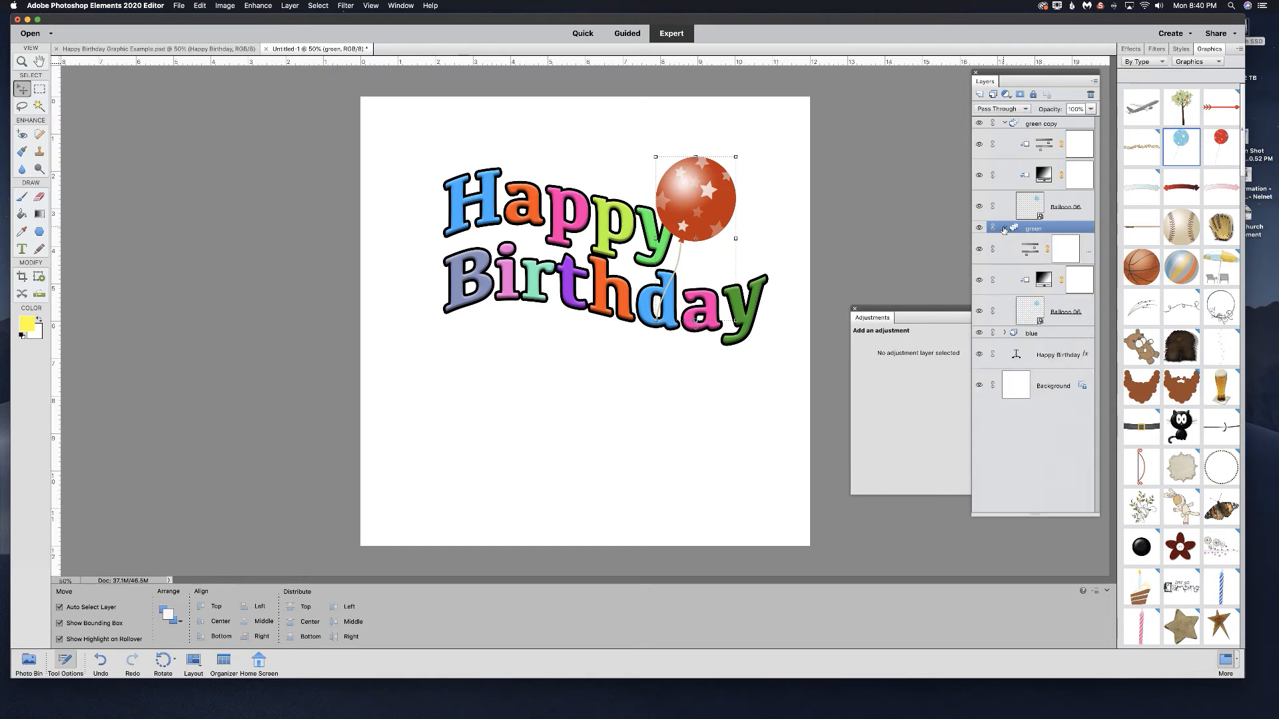
{"action": "left_click", "coordinate": [1041, 261], "text": "alt"}
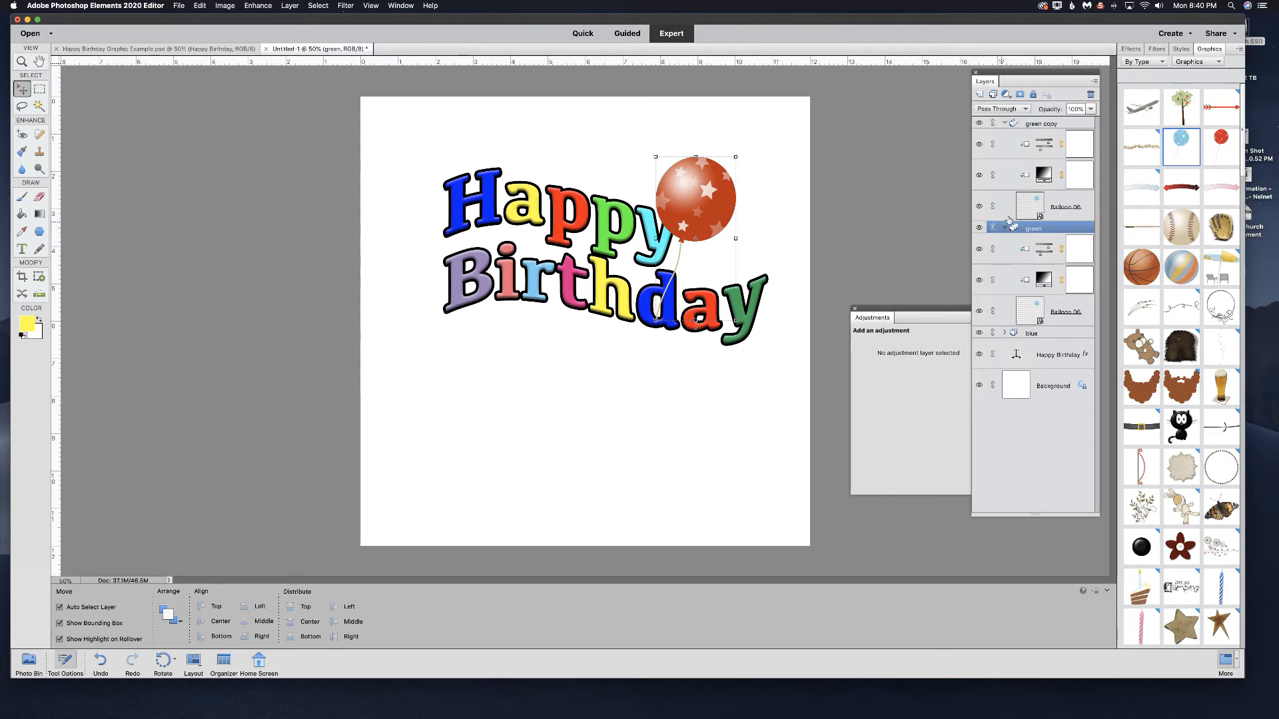
{"action": "left_click", "coordinate": [1005, 229]}
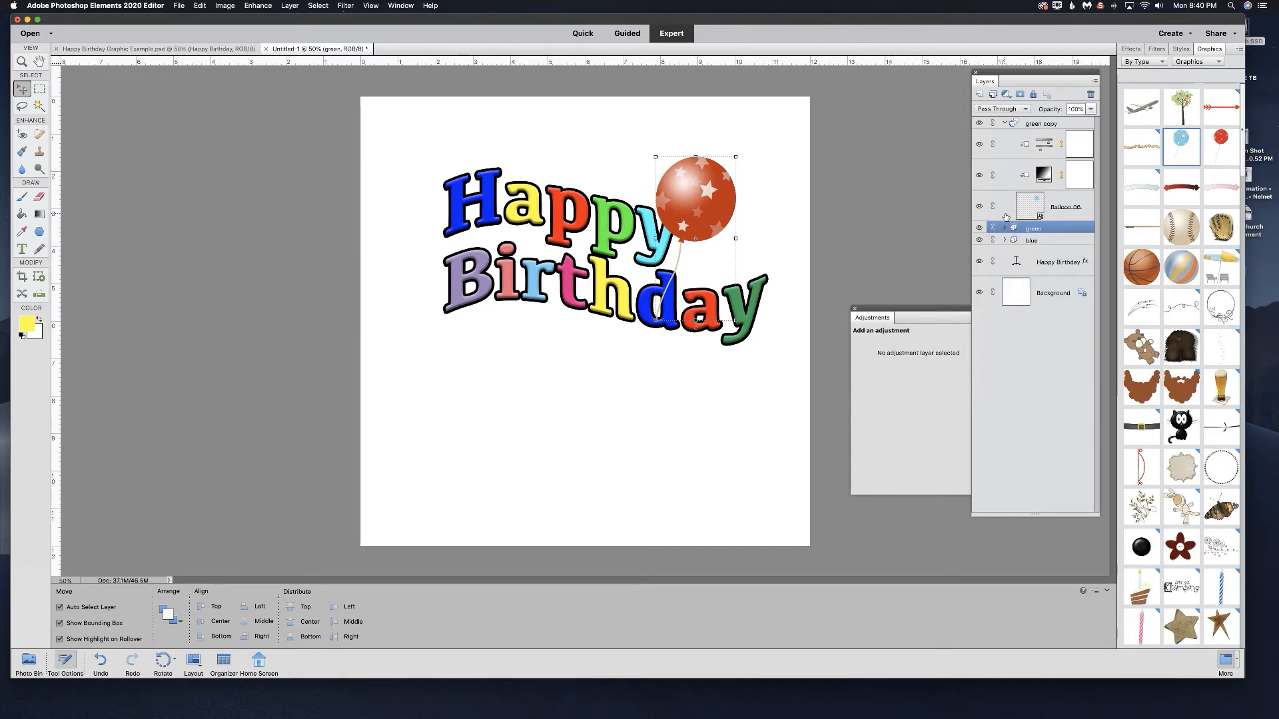
- Rename the green group's copy as "red" and collapse the group
{"action": "left_click", "coordinate": [1037, 148]}
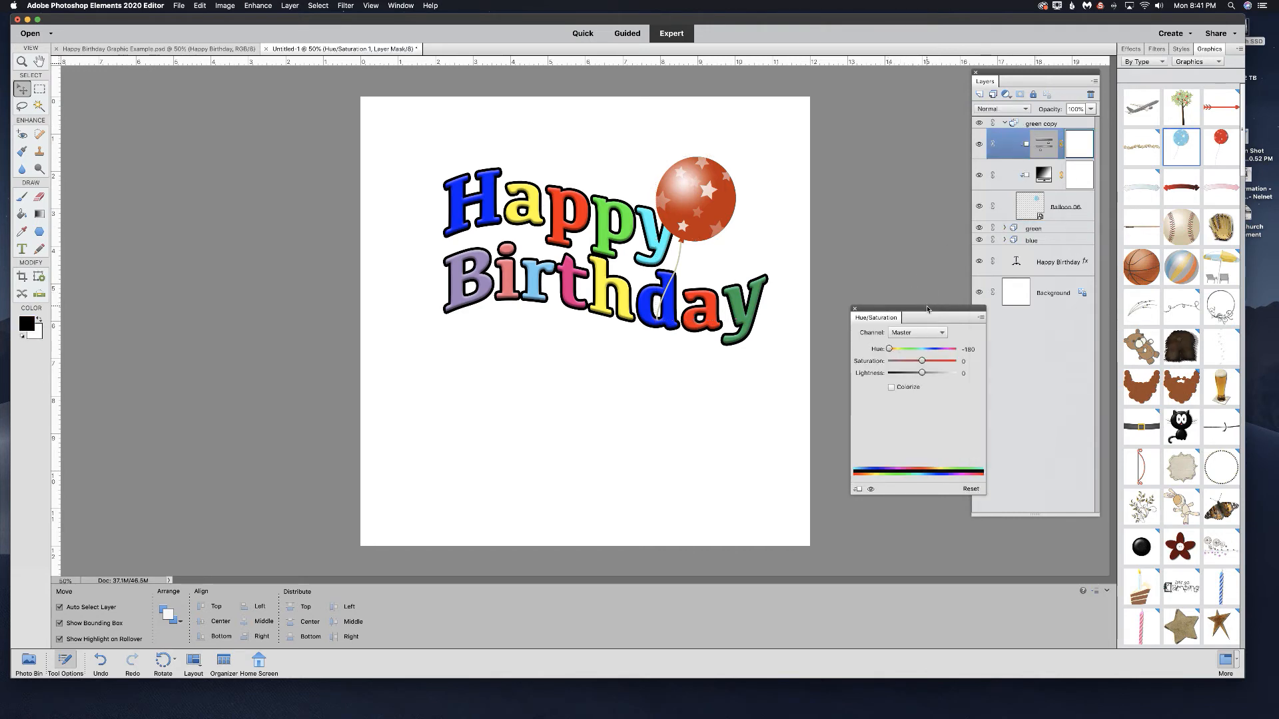
{"action": "left_click", "coordinate": [1034, 125]}
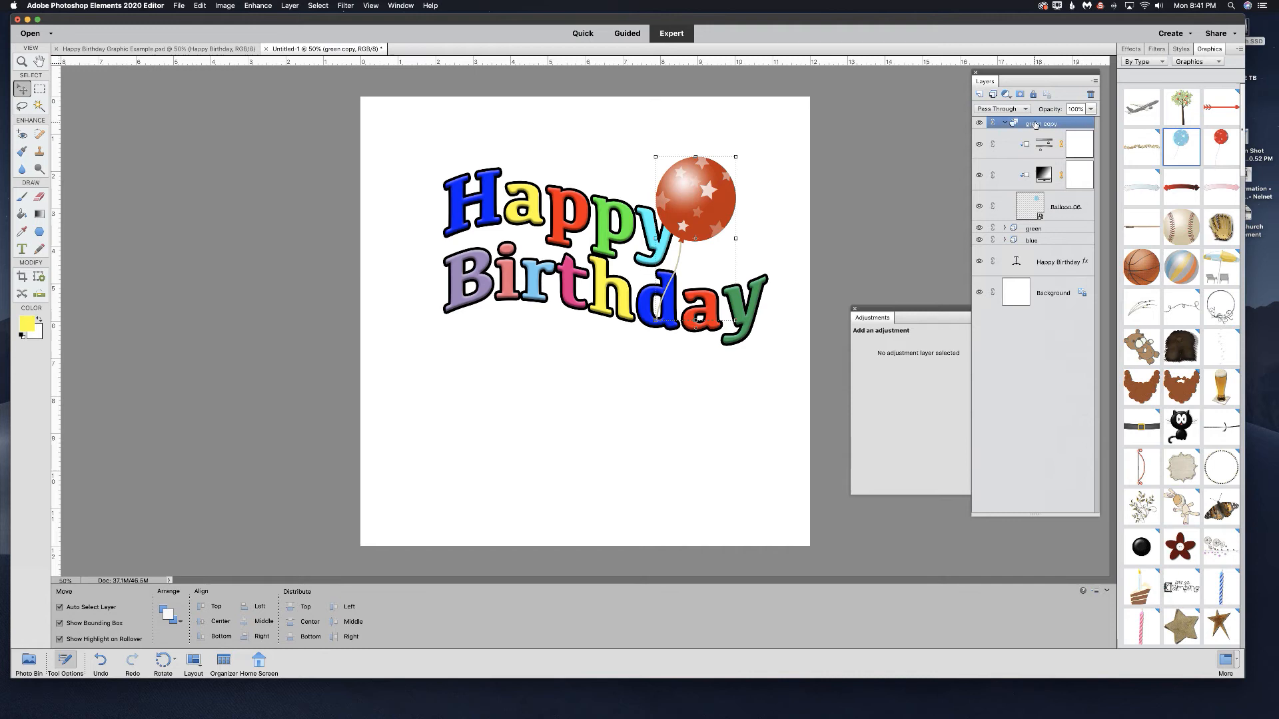
{"action": "double_click", "coordinate": [1034, 124]}
{"action": "type", "text": "red"}
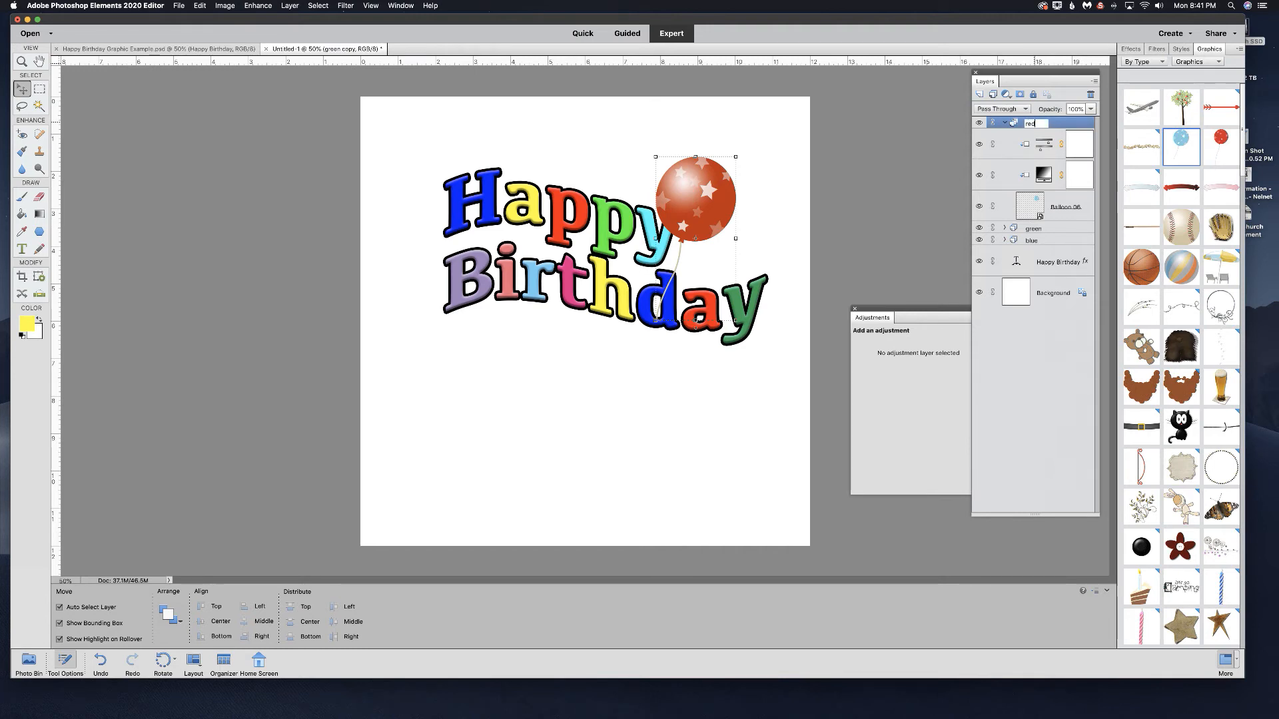
{"action": "left_click", "coordinate": [1005, 122]}
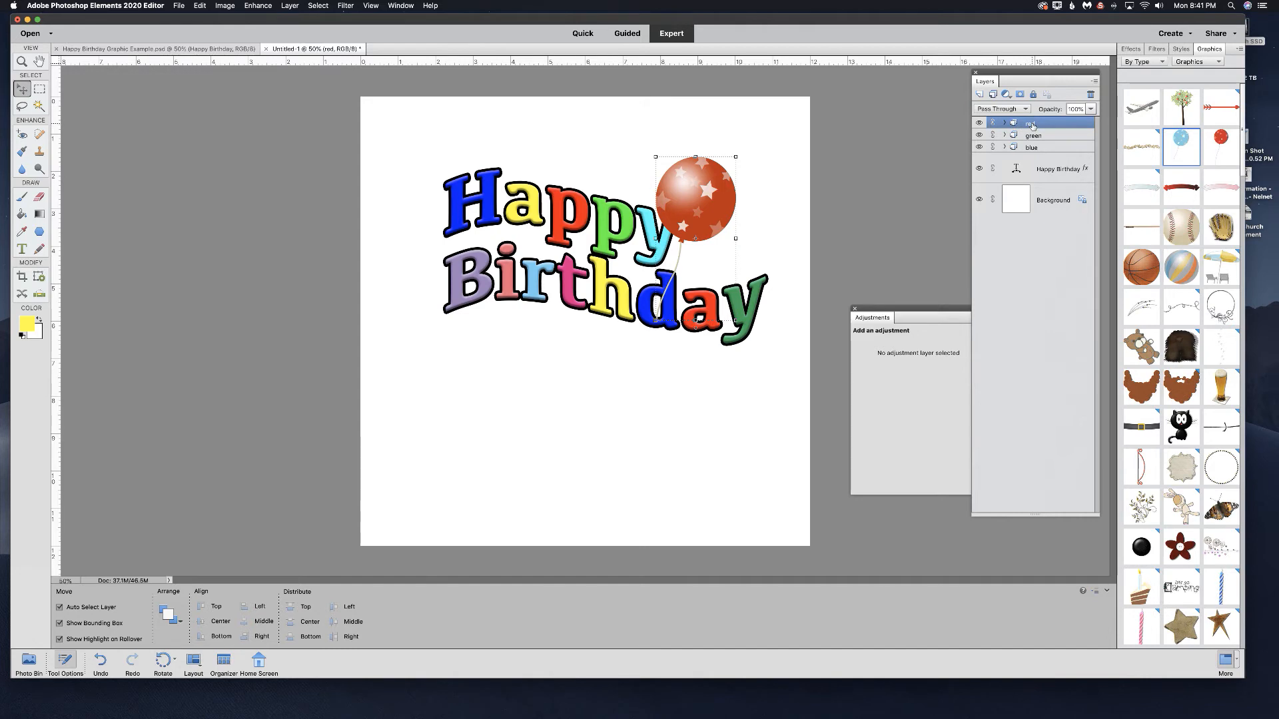
- Duplicate the red group and set the Hue to +33 in the copy's Hue/Saturation adjustment layer
{"action": "key", "text": "super+j"}
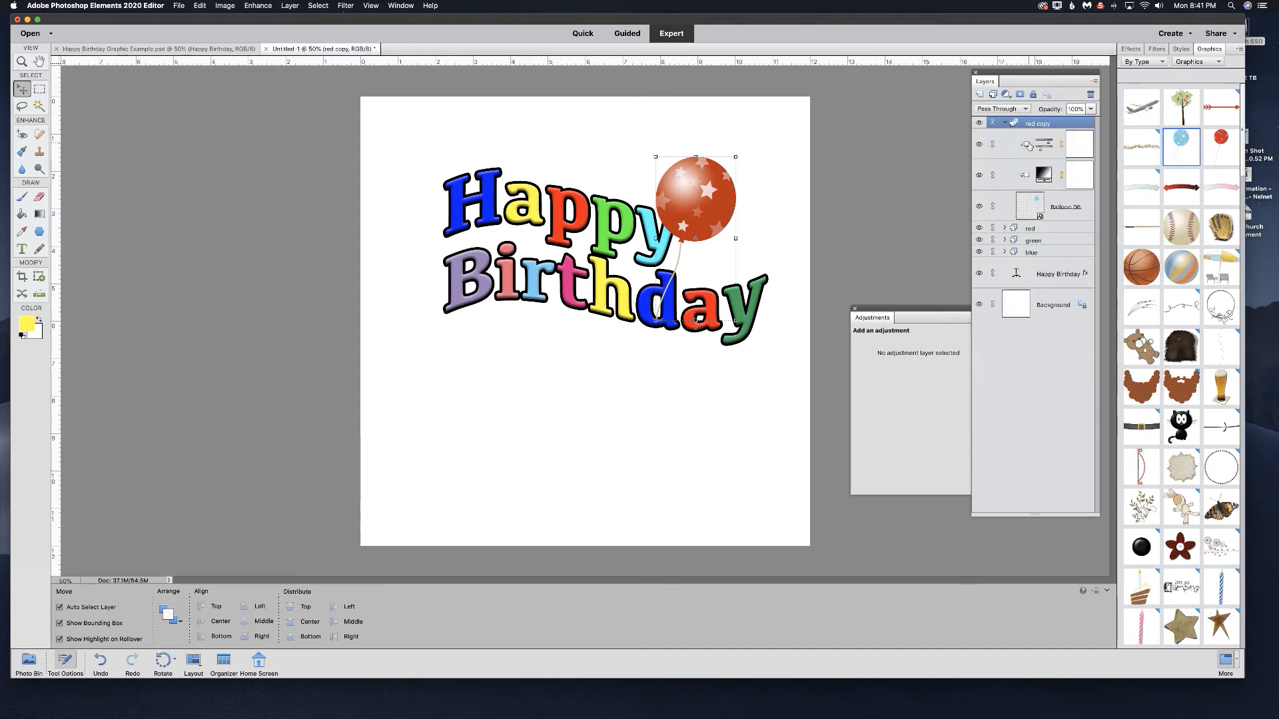
{"action": "left_click", "coordinate": [1028, 145]}
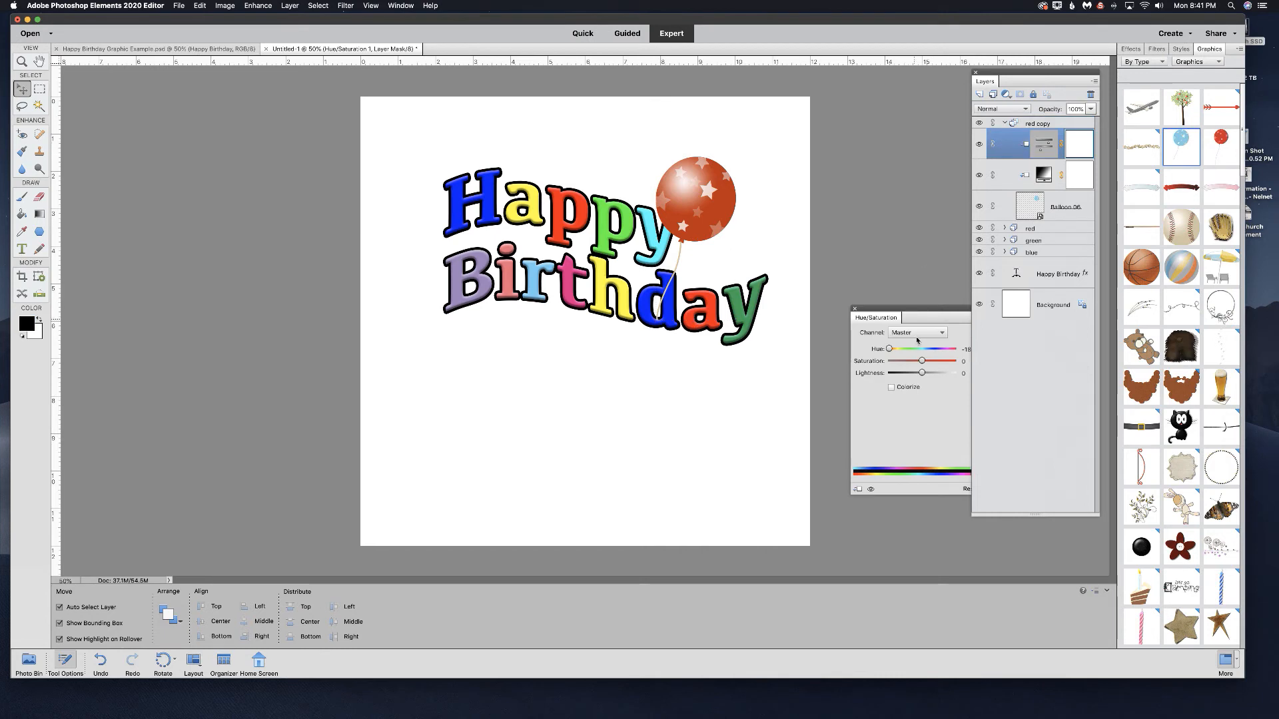
{"action": "left_click_drag", "start_coordinate": [890, 349], "coordinate": [933, 350]}
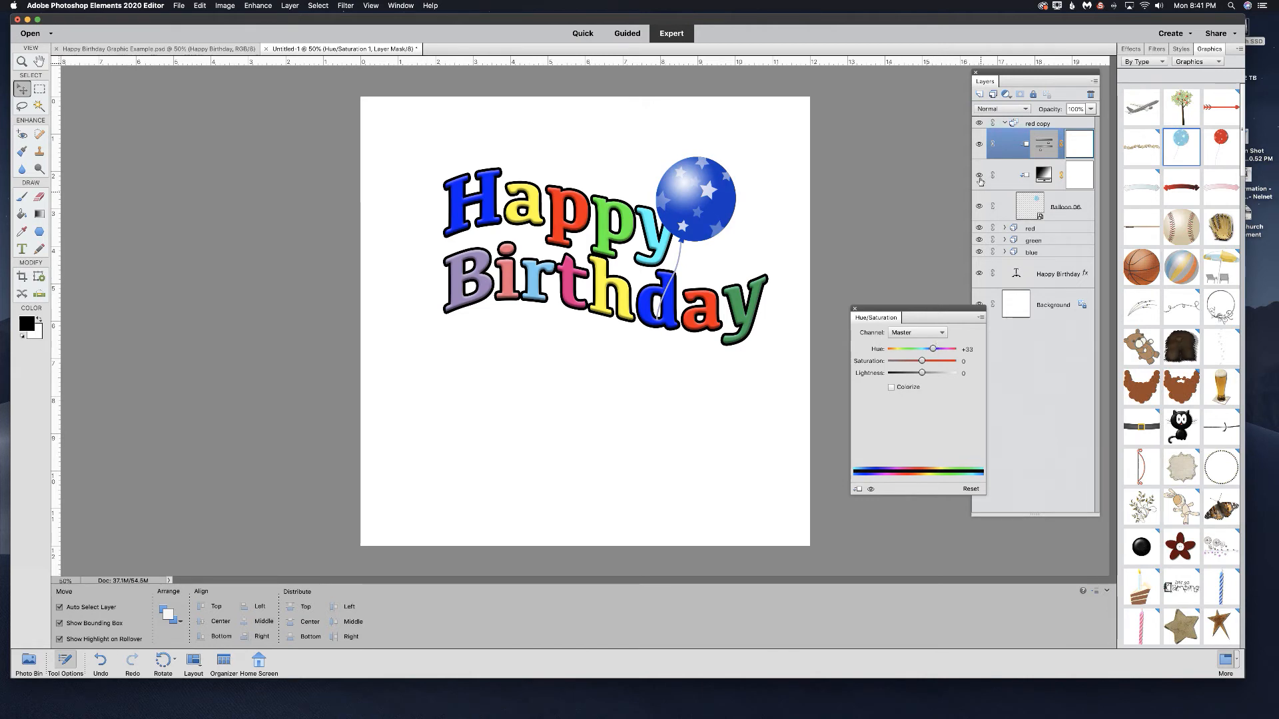
- Rename the red group's copy as "Dark Blue"
{"action": "left_click", "coordinate": [1032, 123]}
{"action": "double_click", "coordinate": [1032, 122]}
{"action": "type", "text": "Dark Blue"}
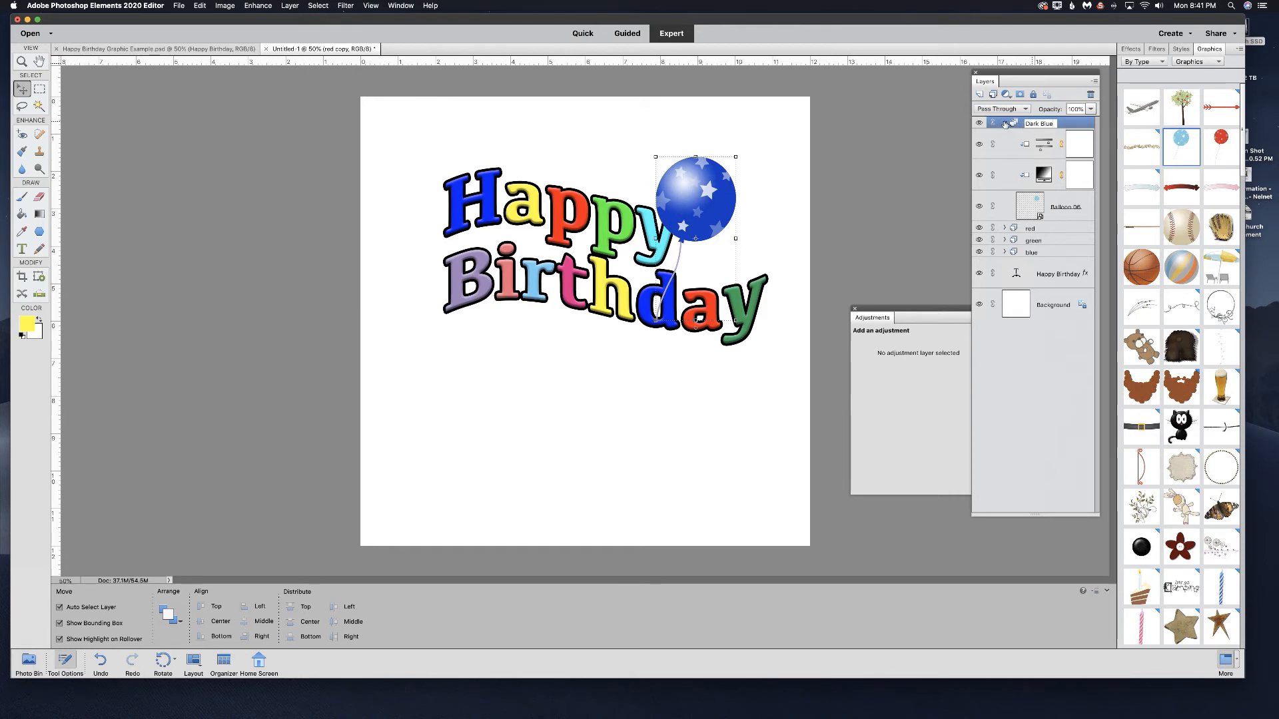
- Collapse the Dark Blue group and duplicate it
{"action": "left_click", "coordinate": [1004, 124]}
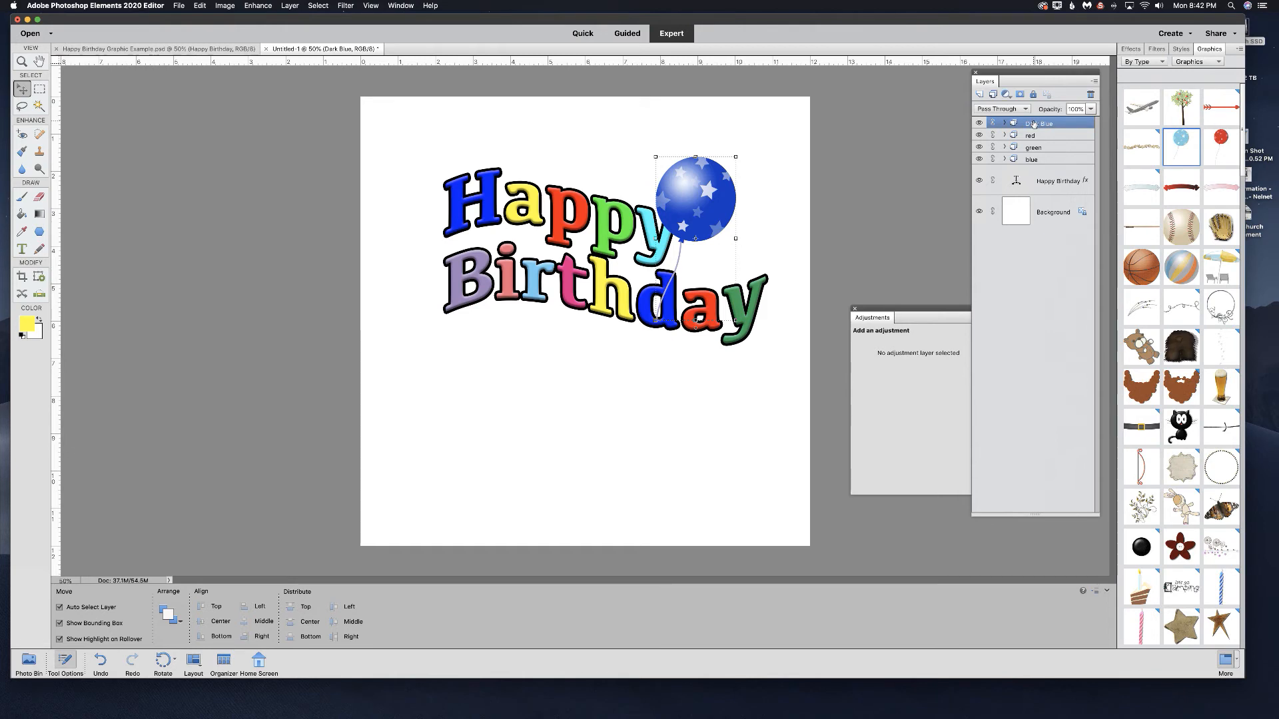
{"action": "key", "text": "super"}
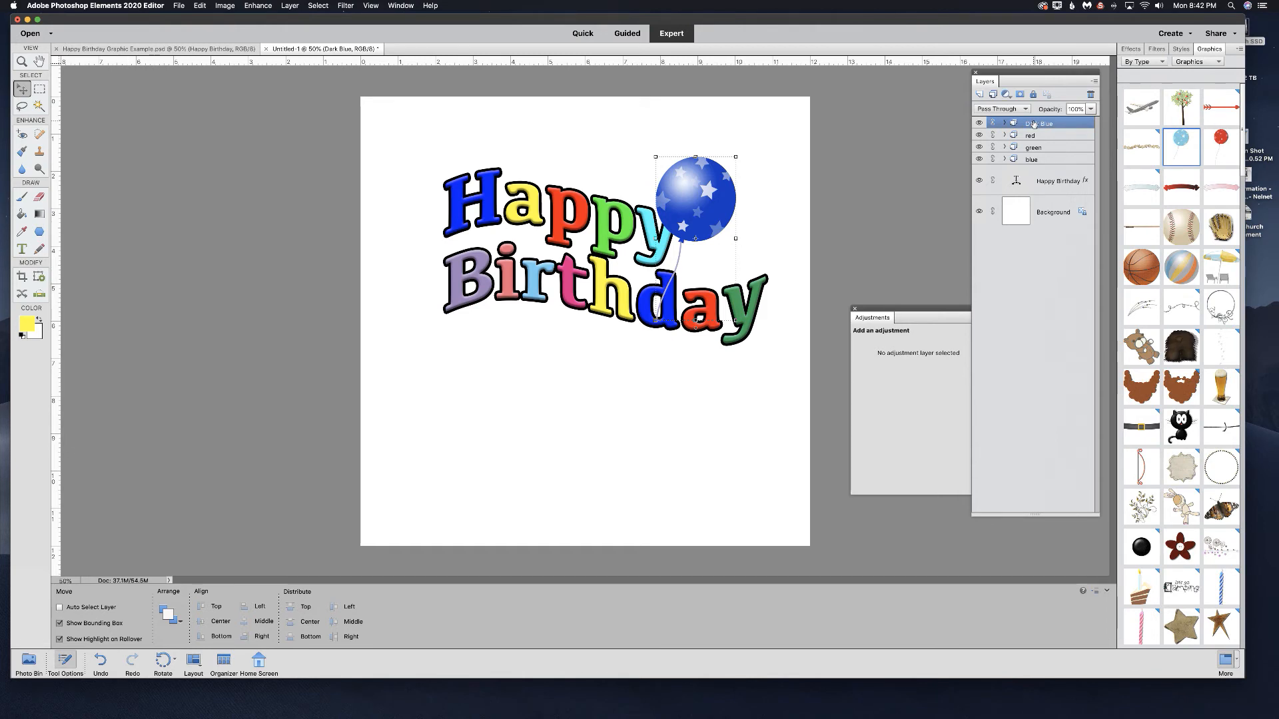
{"action": "key", "text": "super+j"}
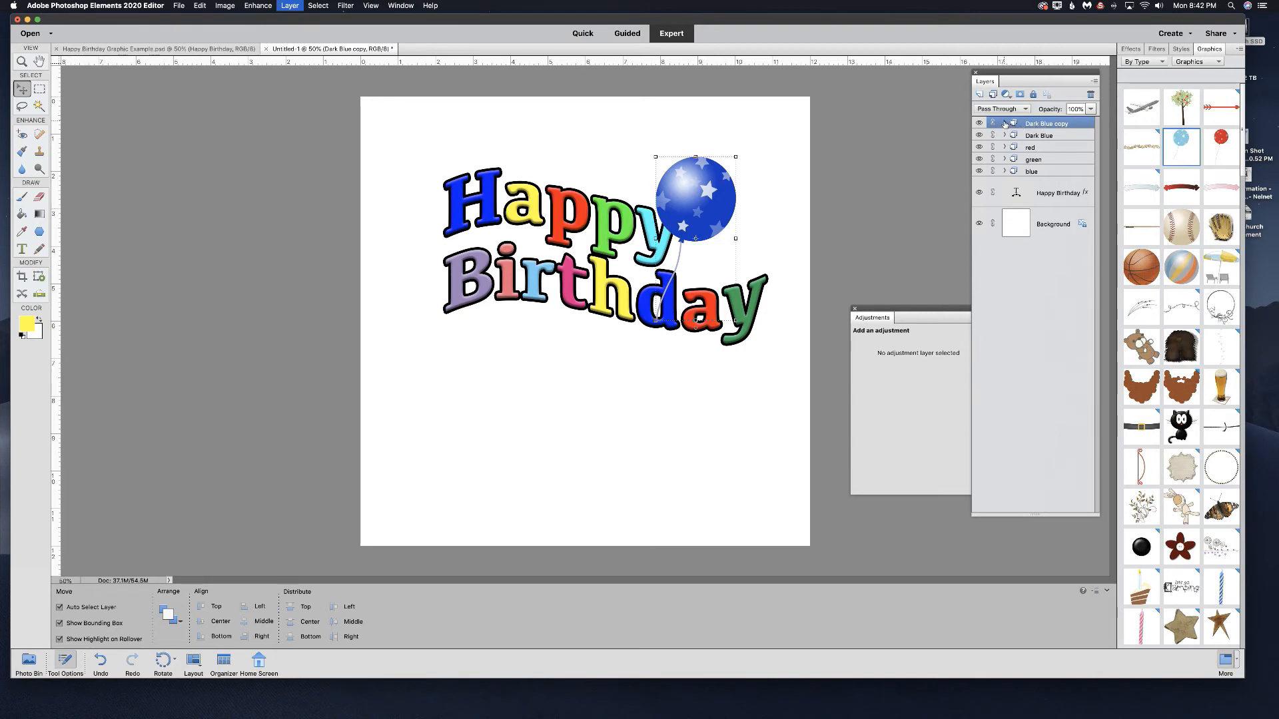
- Merge the Hue/Saturation, gradient fill and balloon layers inside the Dark Blue copy group into one layer
{"action": "left_click", "coordinate": [1005, 124]}
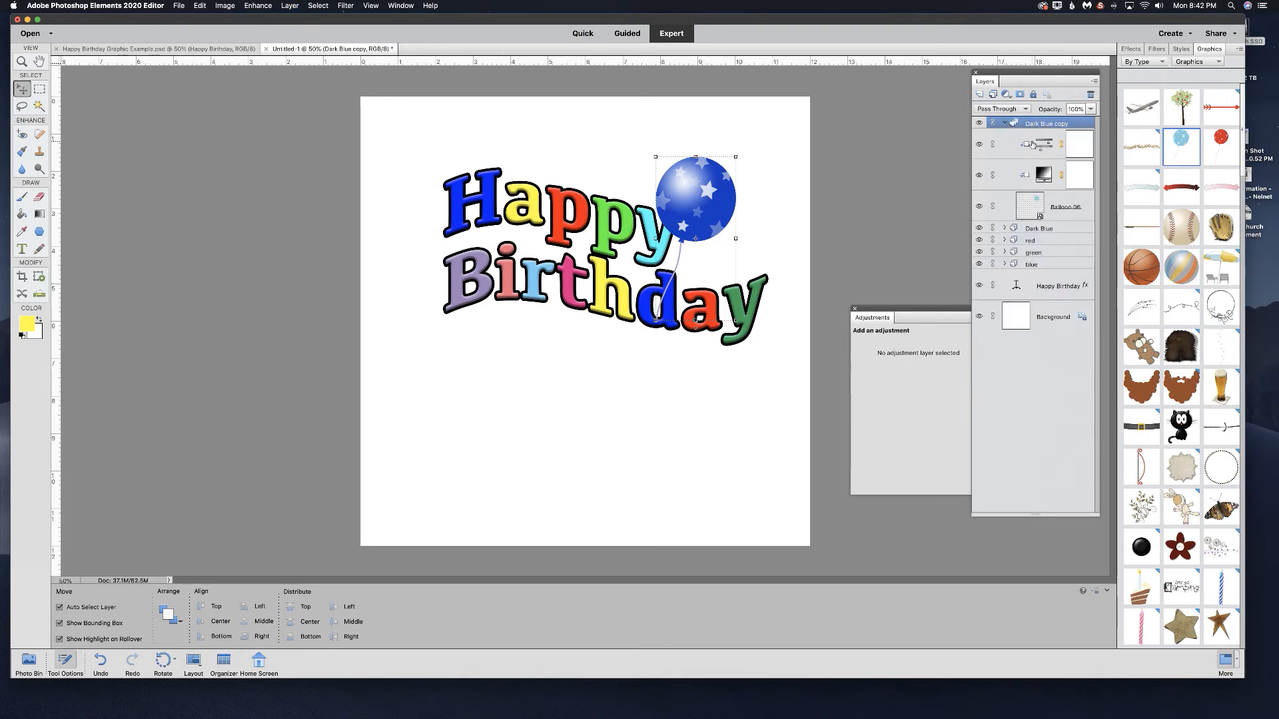
{"action": "left_click", "coordinate": [1033, 144]}
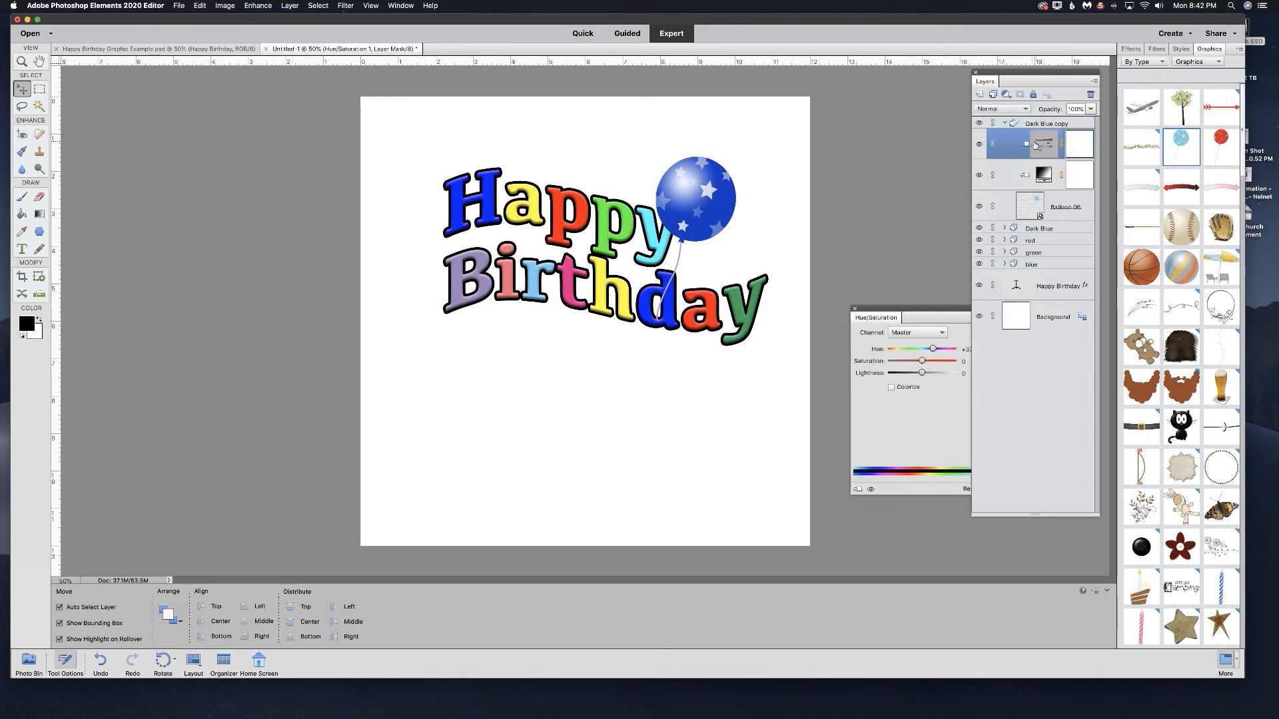
{"action": "left_click", "coordinate": [1037, 200], "text": "shift"}
{"action": "key", "text": "super"}
{"action": "key", "text": "super+e"}
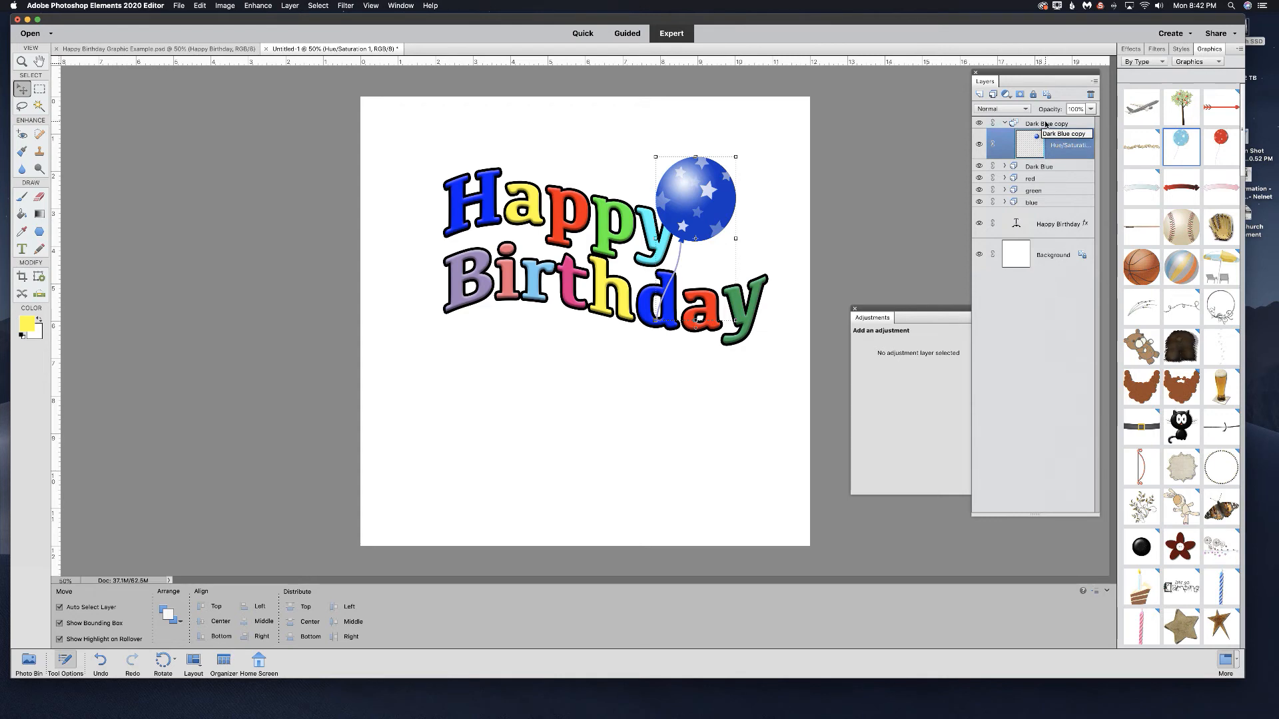
- Ungroup the Dark Blue copy so the merged dark blue balloon stands as a separate layer
{"action": "right_click", "coordinate": [1045, 123]}
{"action": "left_click", "coordinate": [1043, 123]}
{"action": "right_click", "coordinate": [1043, 123]}
{"action": "left_click", "coordinate": [1066, 159]}
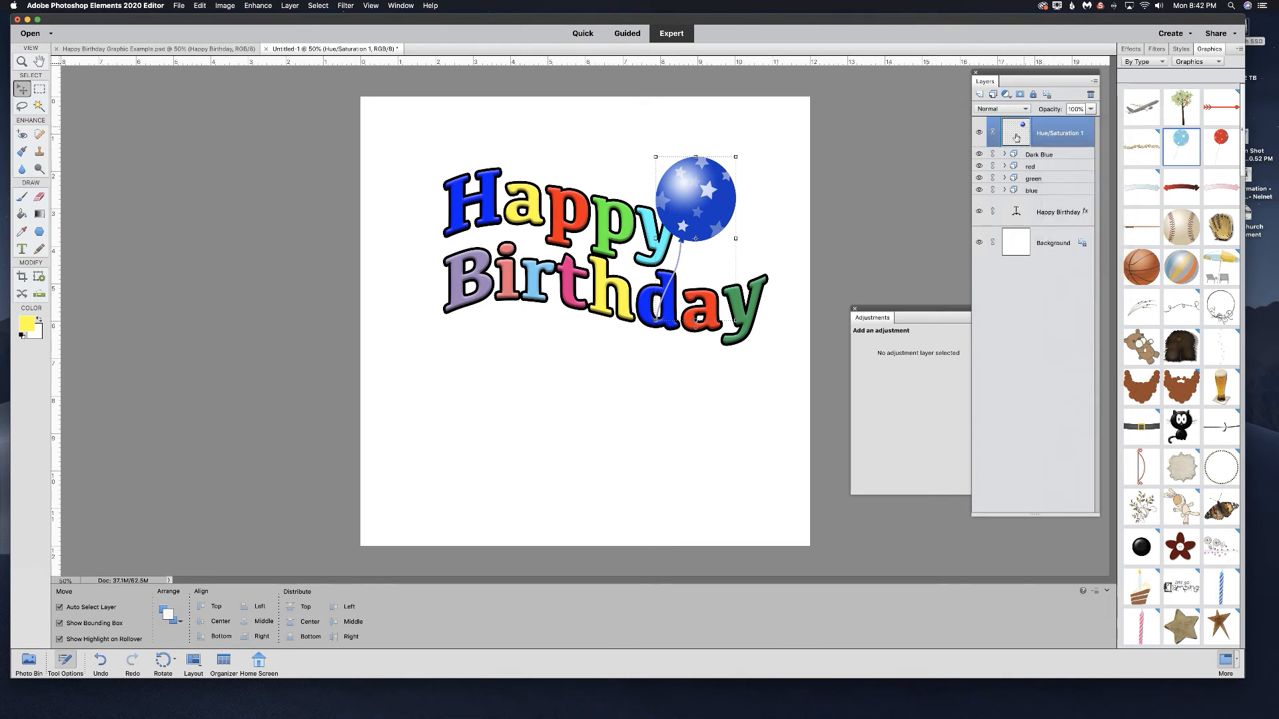
- Hide the merged dark blue balloon layer and the Dark Blue group, and duplicate the red group
{"action": "left_click", "coordinate": [1024, 168]}
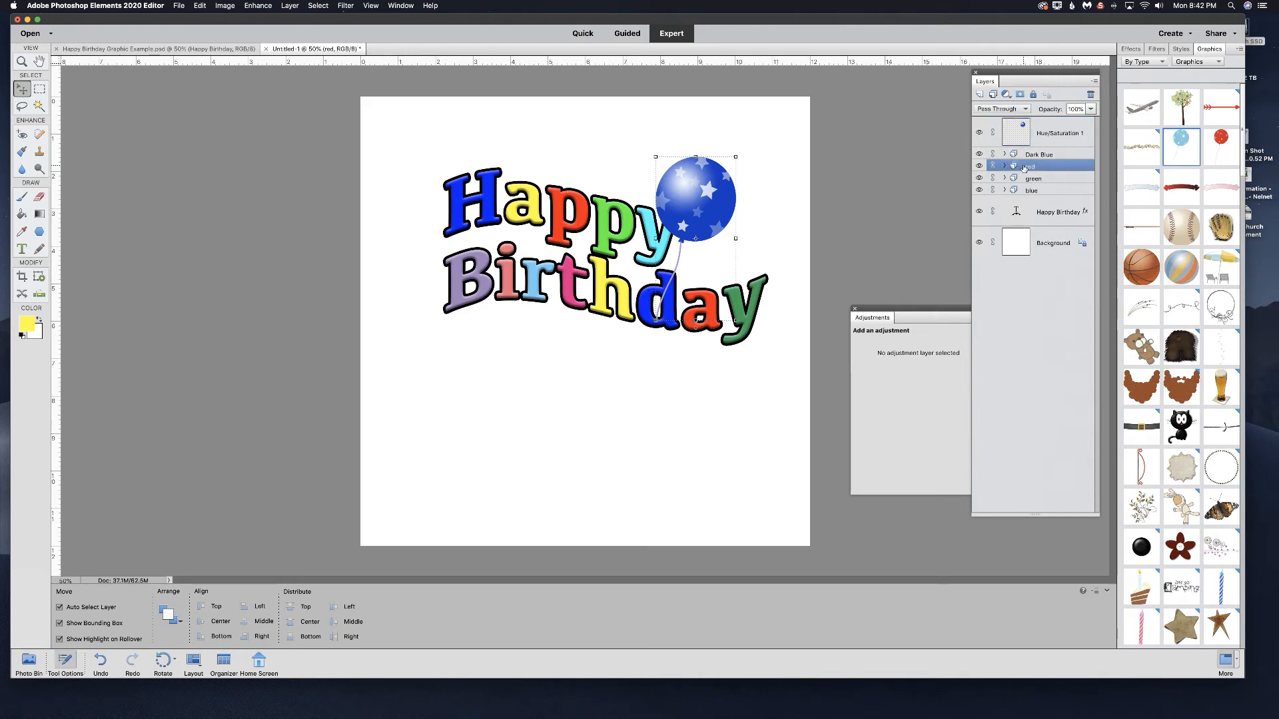
{"action": "left_click", "coordinate": [980, 133]}
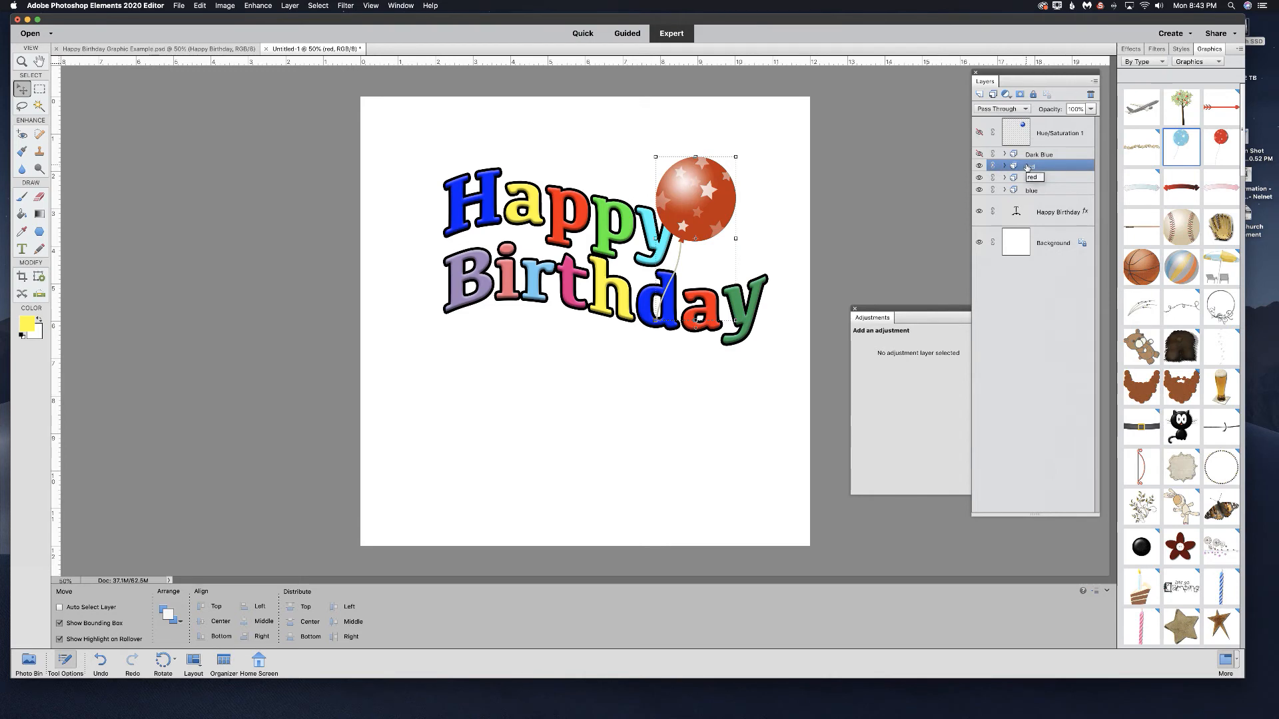
{"action": "key", "text": "super+j"}
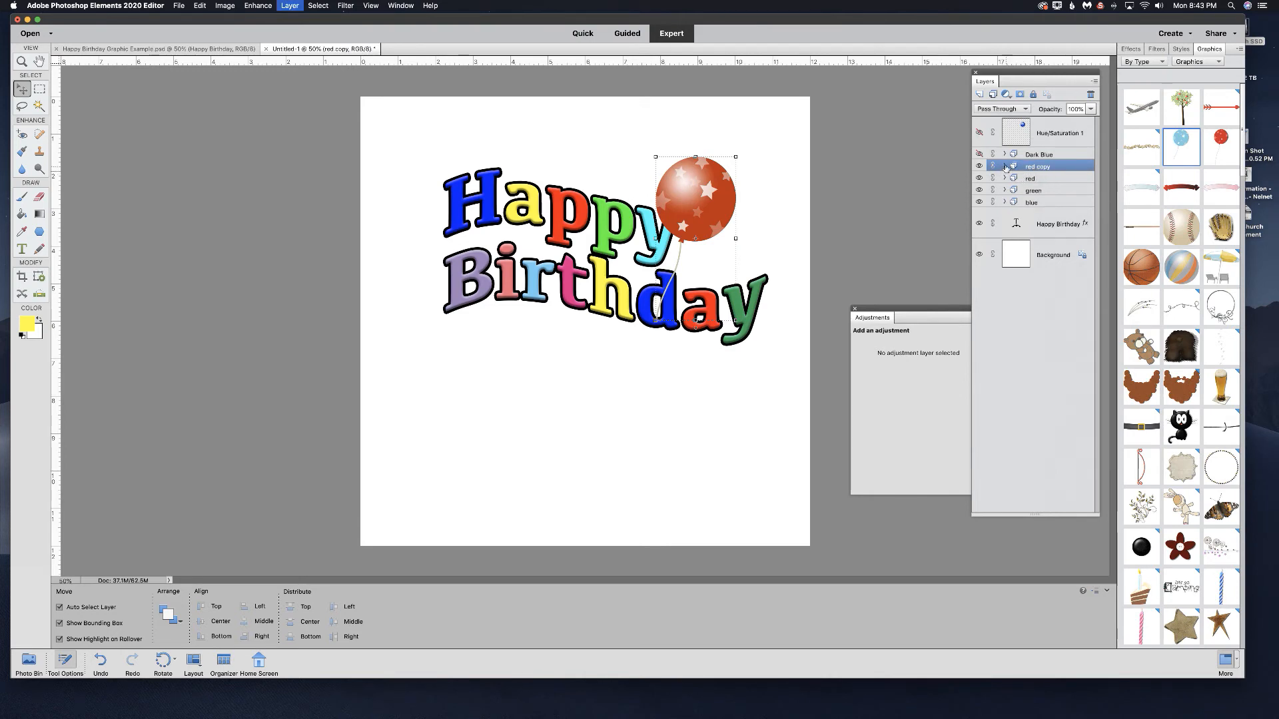
- Merge the Hue/Saturation, gradient fill and balloon layers inside the red copy group into one layer
{"action": "left_click", "coordinate": [1004, 166]}
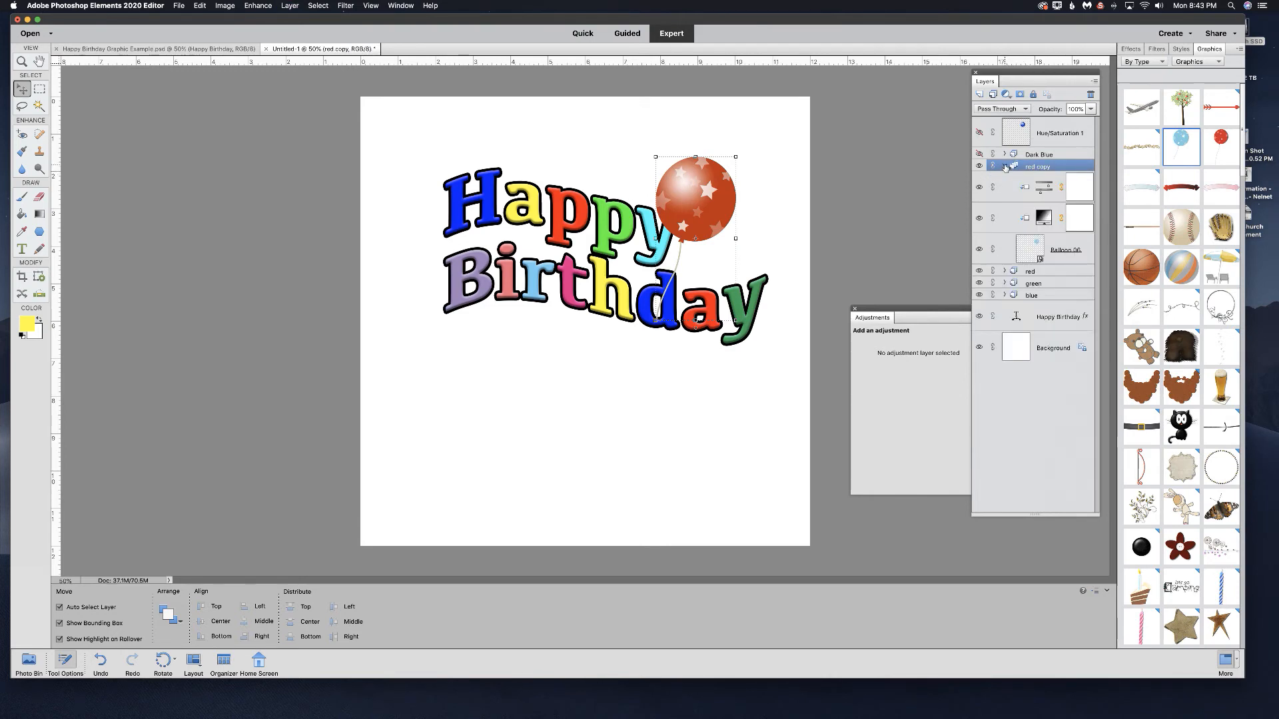
{"action": "left_click", "coordinate": [1043, 189]}
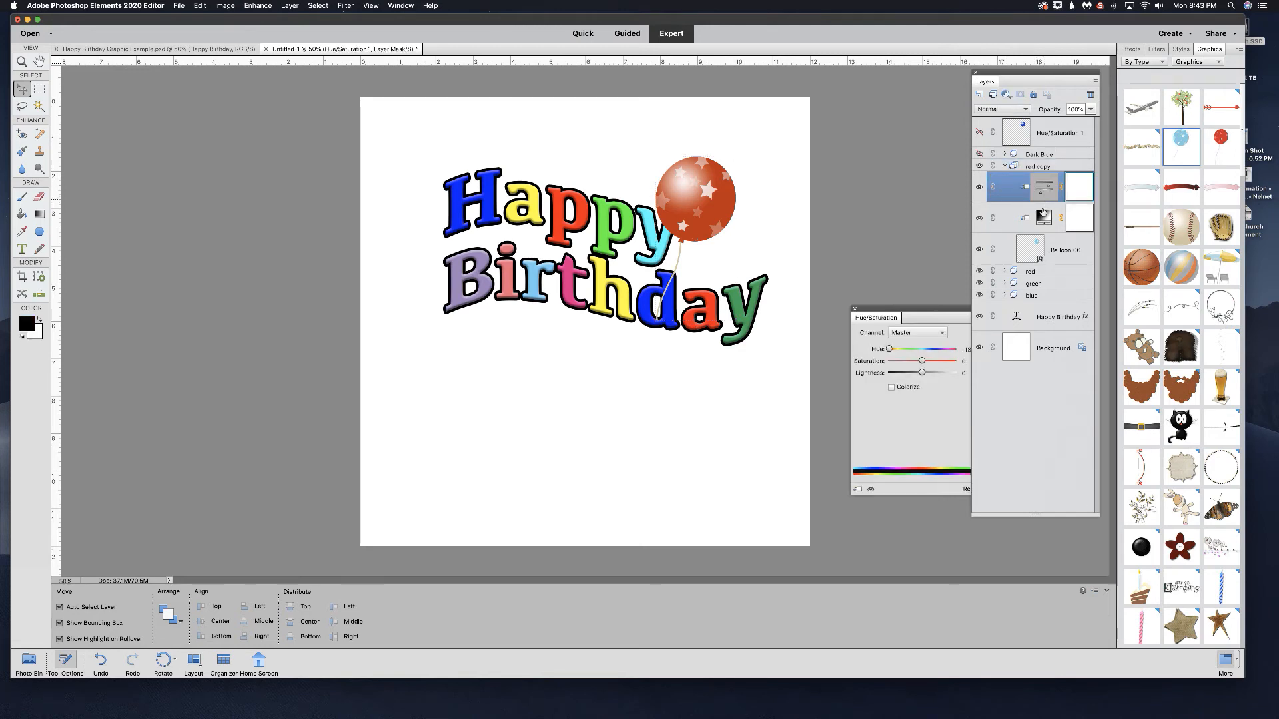
{"action": "left_click", "coordinate": [1040, 217], "text": "shift"}
{"action": "left_click", "coordinate": [1035, 247], "text": "shift"}
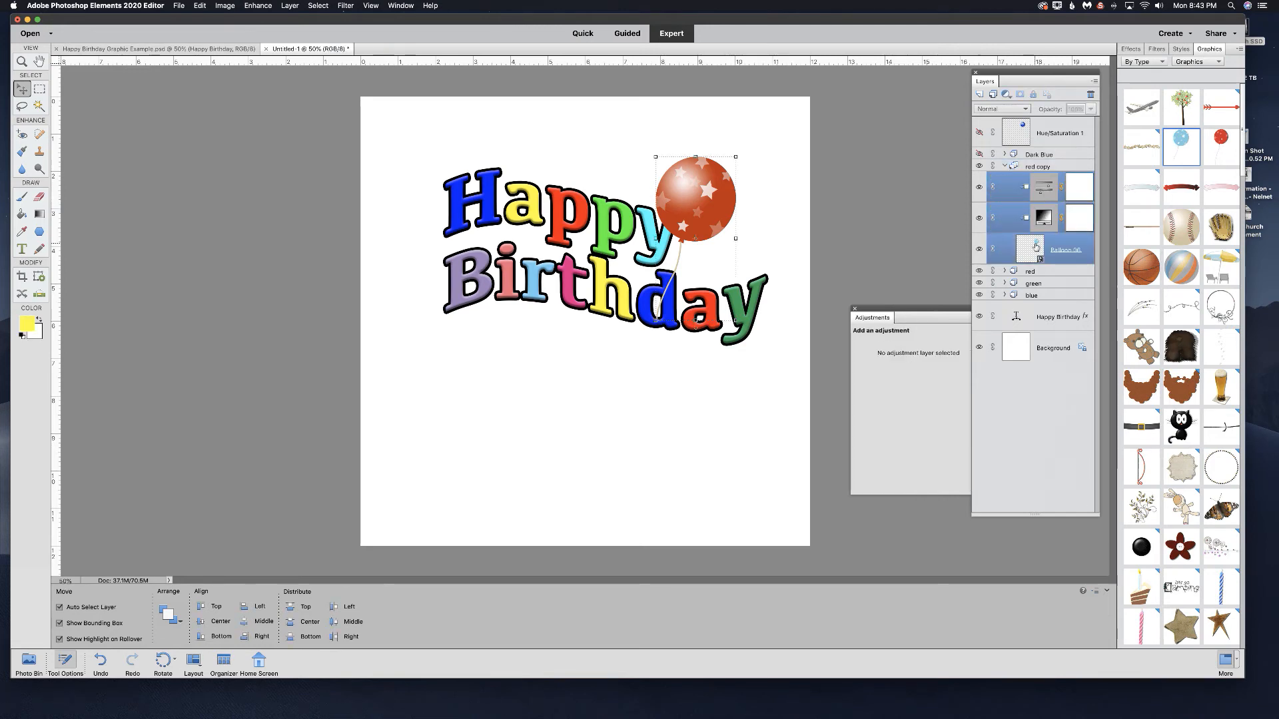
{"action": "key", "text": "super+e"}
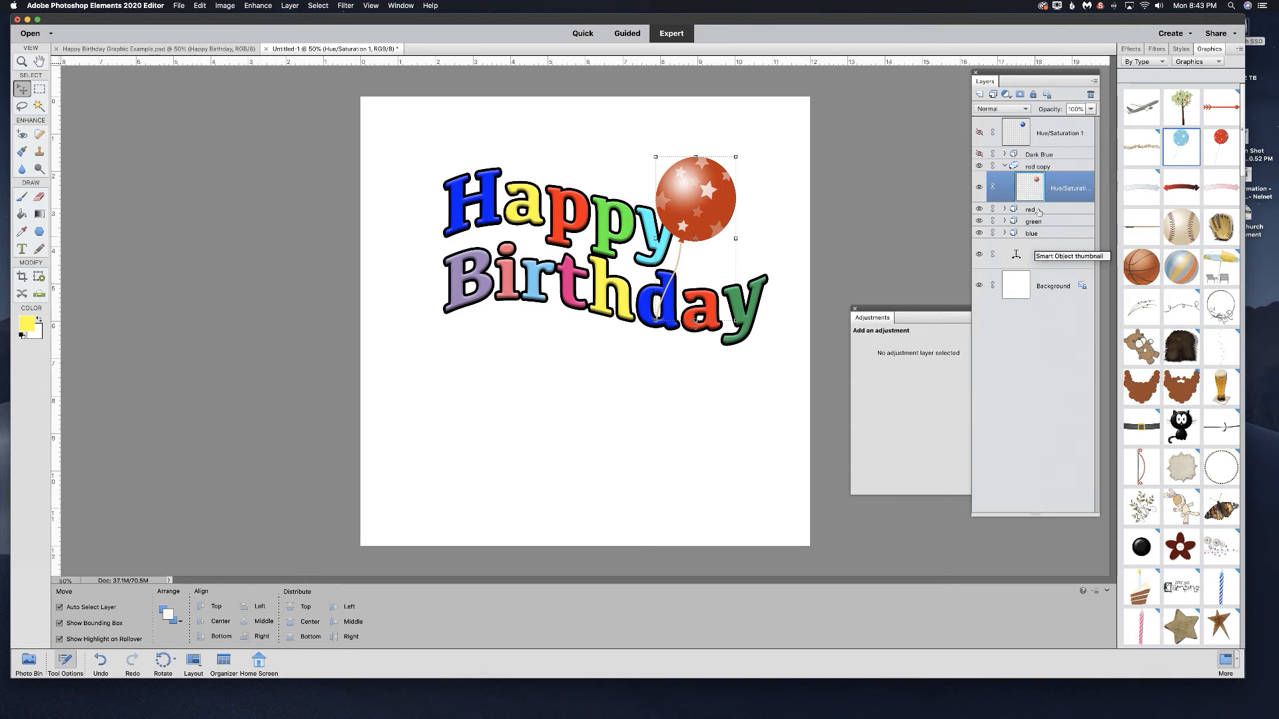
- Ungroup the red copy and move the merged red balloon layer above the Dark Blue group
{"action": "right_click", "coordinate": [1049, 167]}
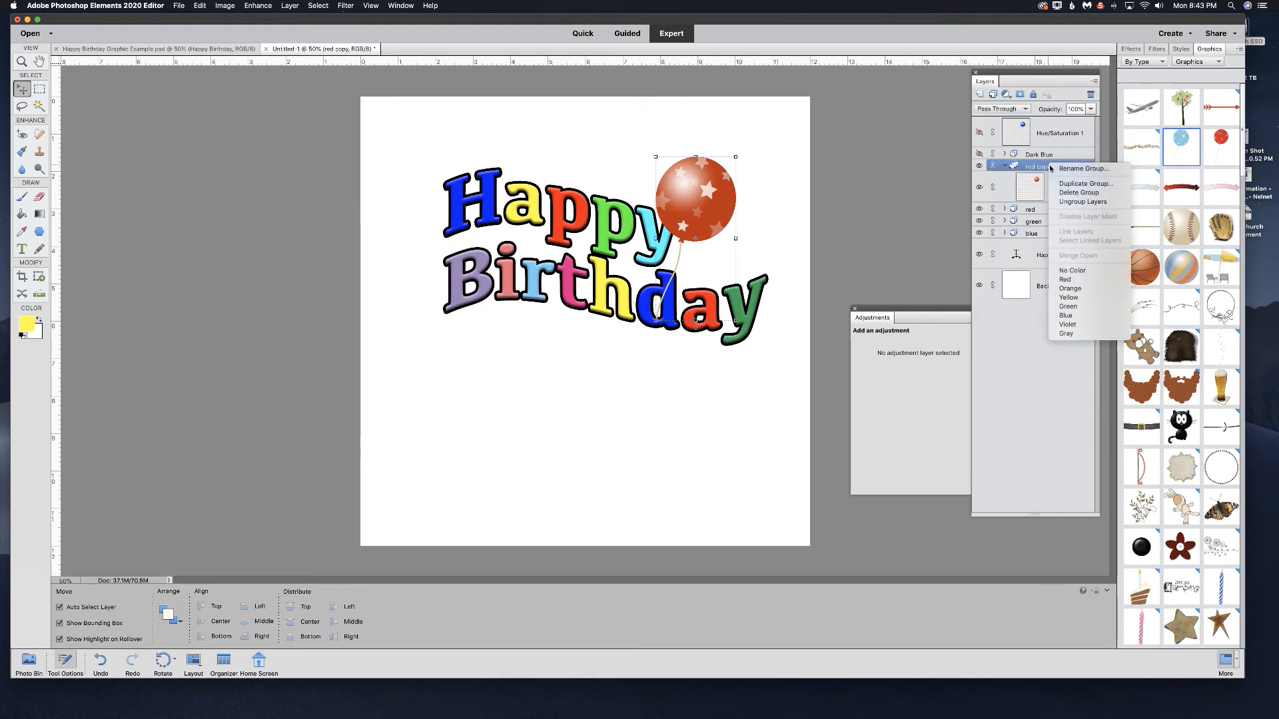
{"action": "left_click", "coordinate": [1072, 204]}
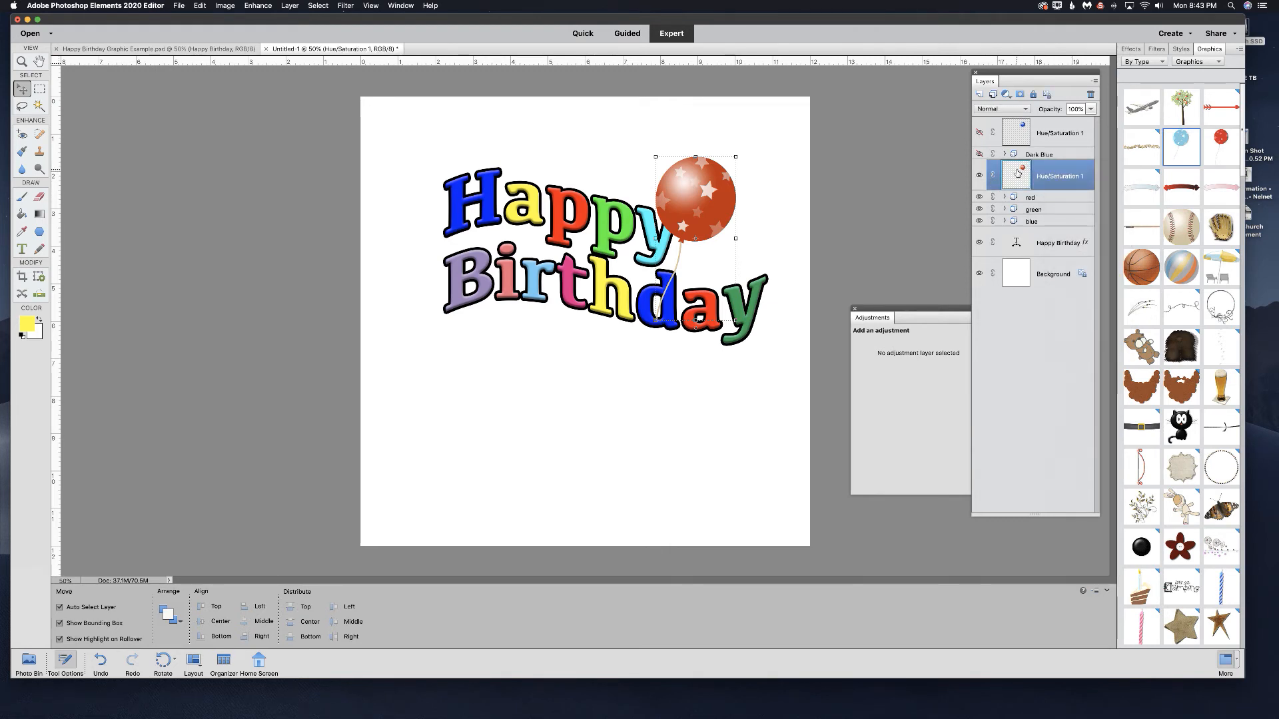
{"action": "left_click_drag", "start_coordinate": [1017, 173], "coordinate": [1035, 150]}
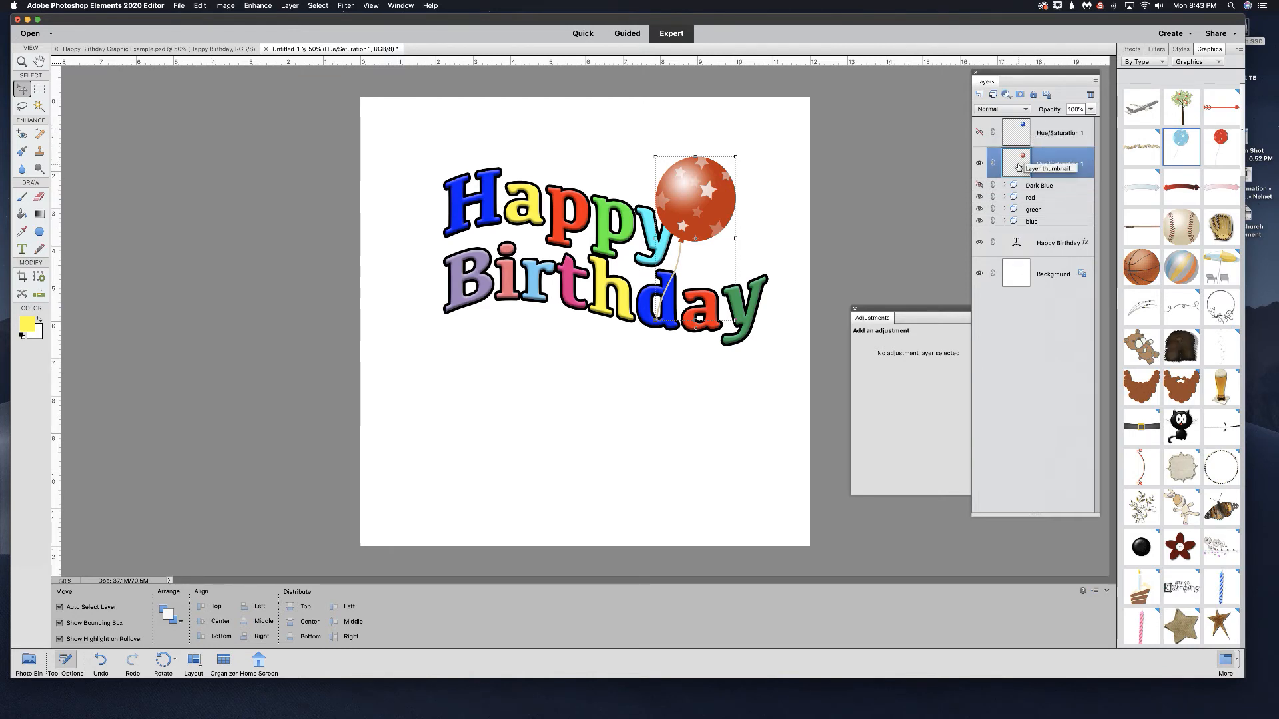
- Hide the merged red balloon layer and the red group, and duplicate the green group
{"action": "left_click", "coordinate": [979, 165]}
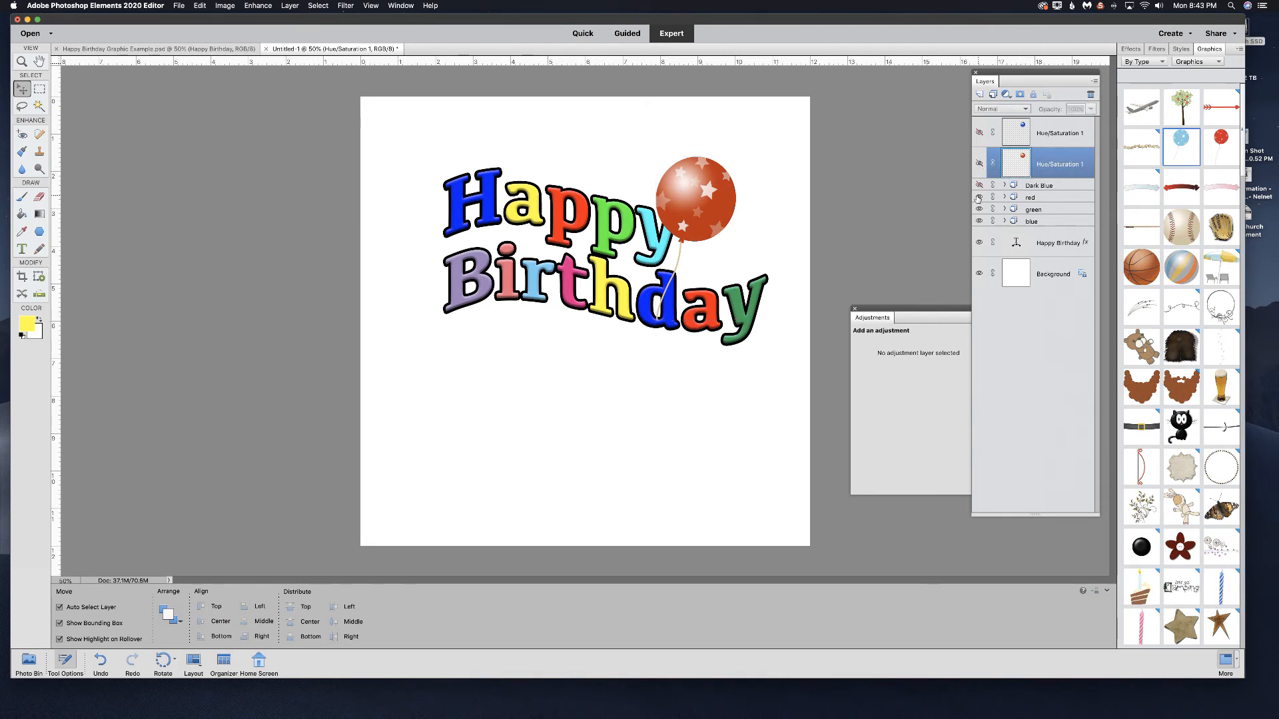
{"action": "left_click", "coordinate": [978, 197]}
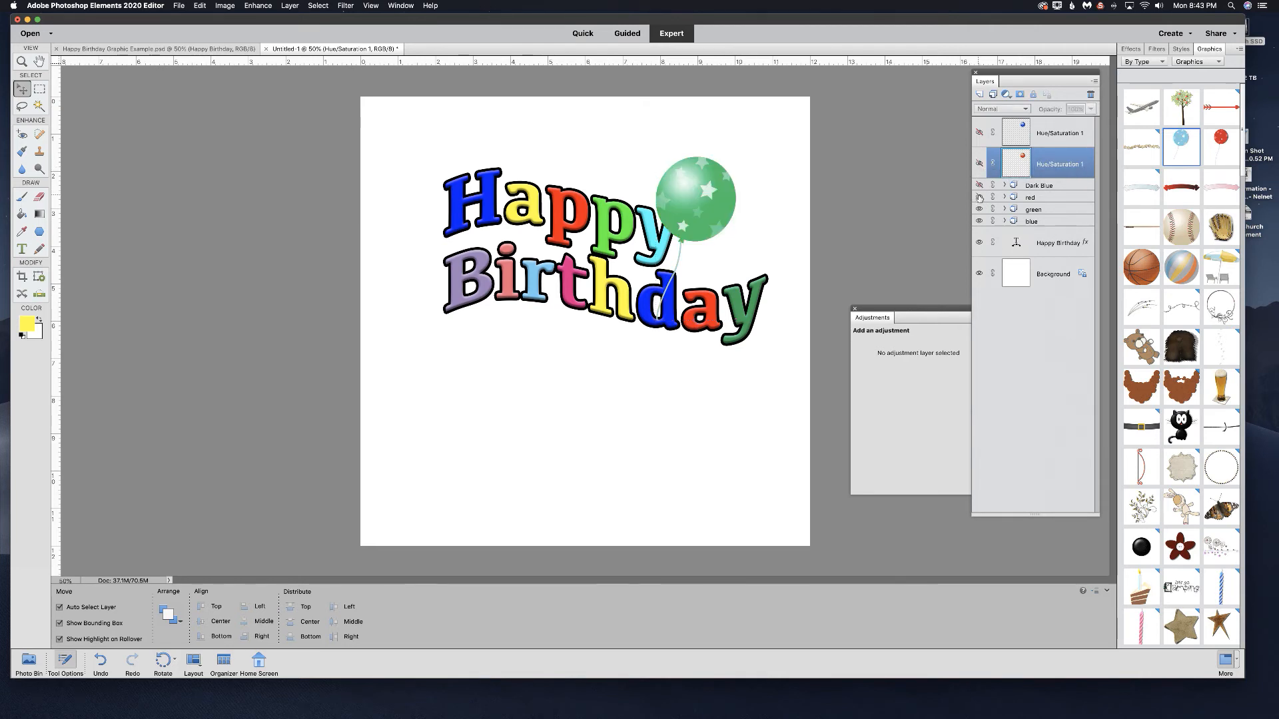
{"action": "left_click", "coordinate": [1026, 209]}
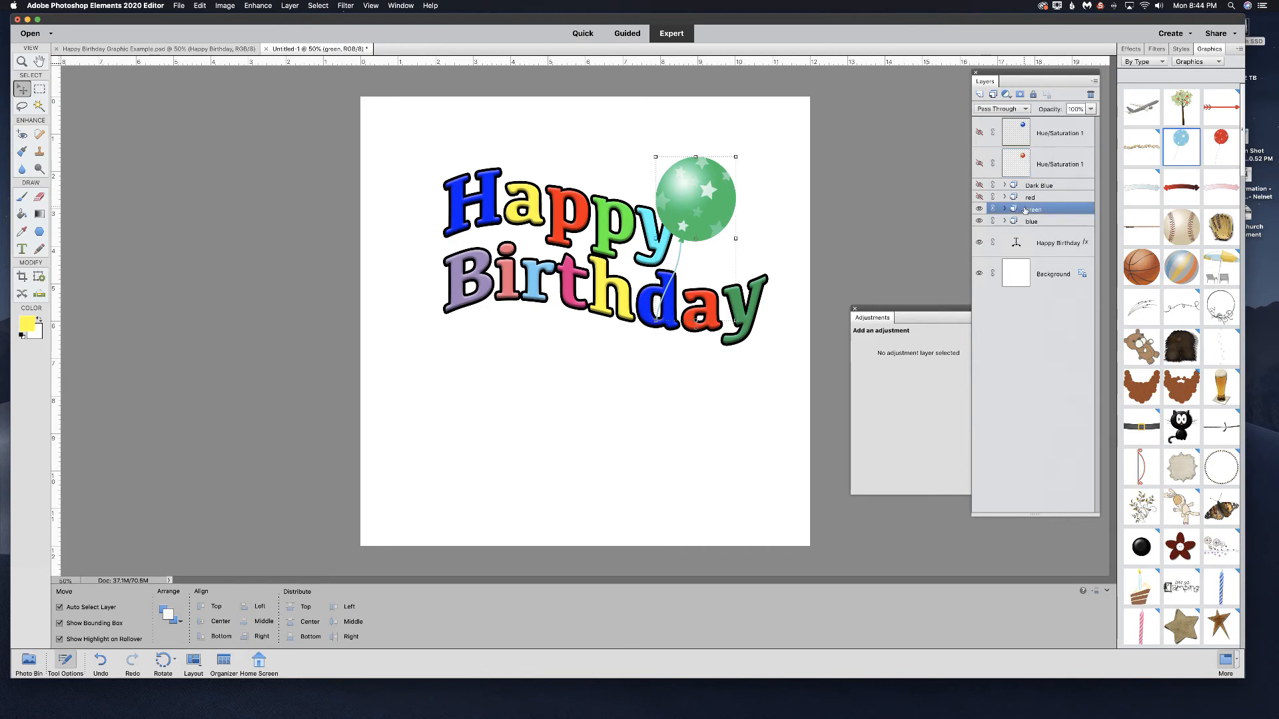
{"action": "key", "text": "super+j"}
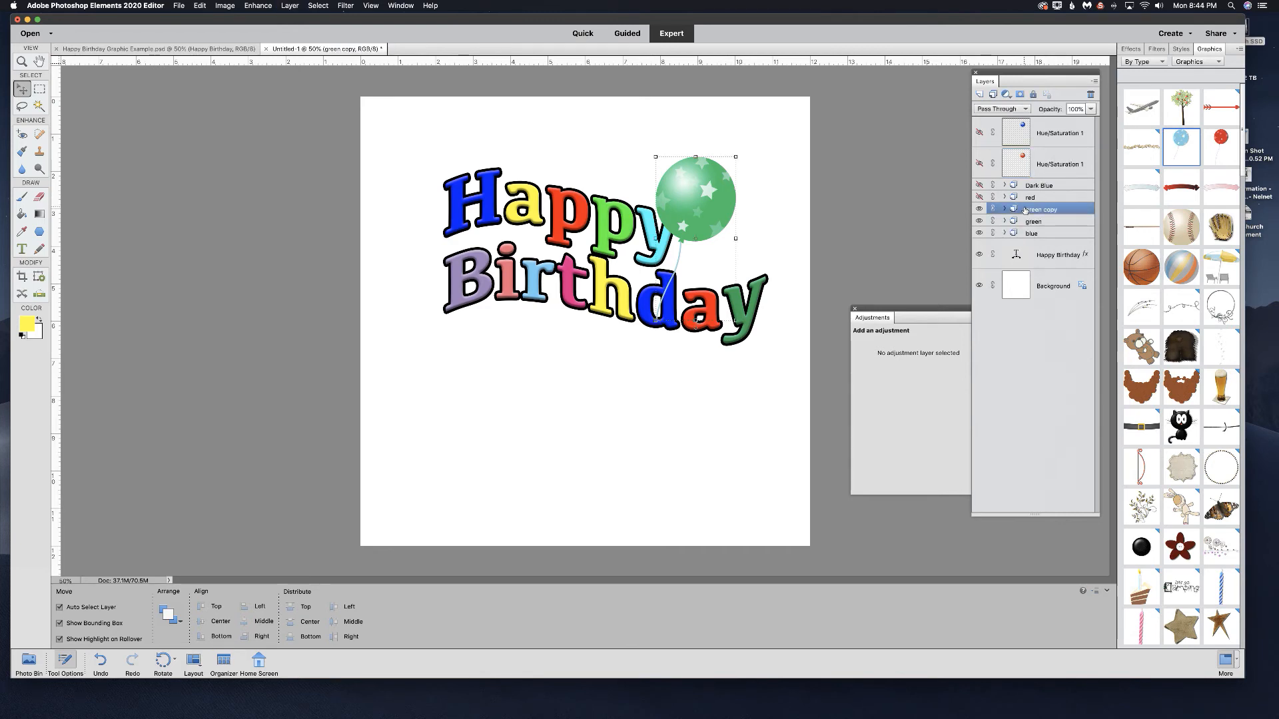
- Merge the Hue/Saturation, gradient fill and balloon layers inside the green copy group into one layer
{"action": "left_click", "coordinate": [1005, 209]}
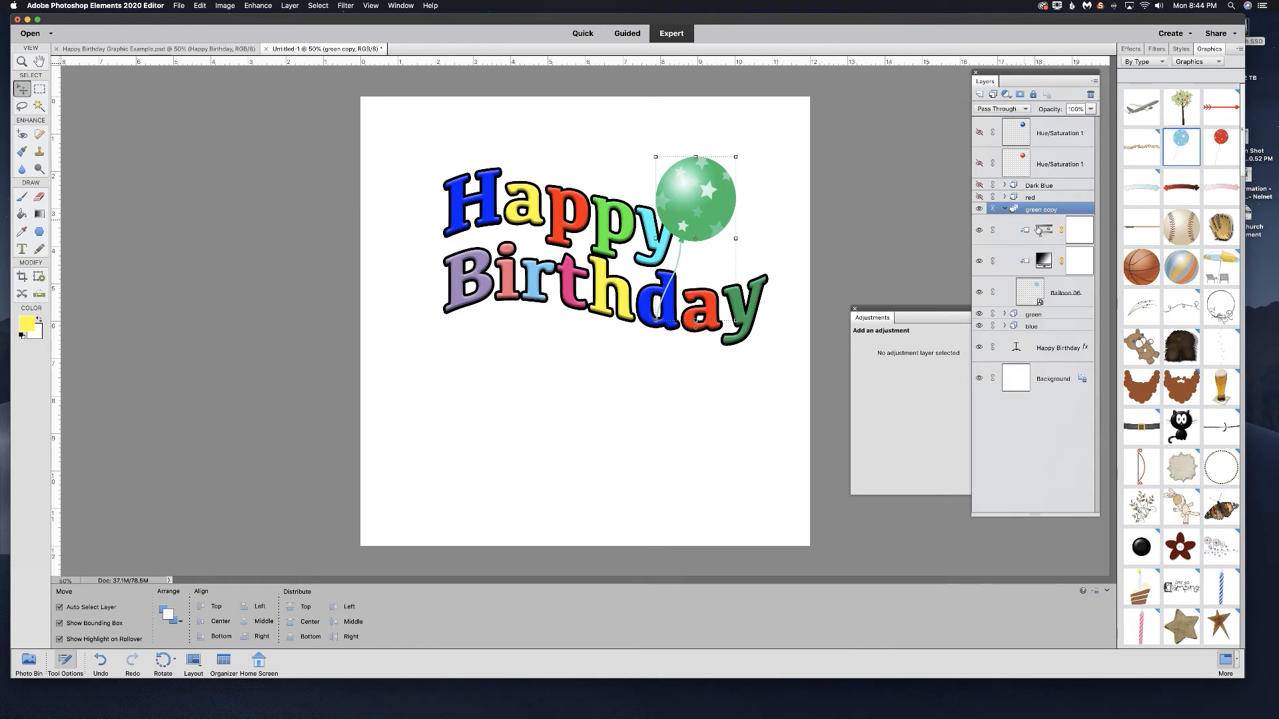
{"action": "left_click", "coordinate": [1040, 231]}
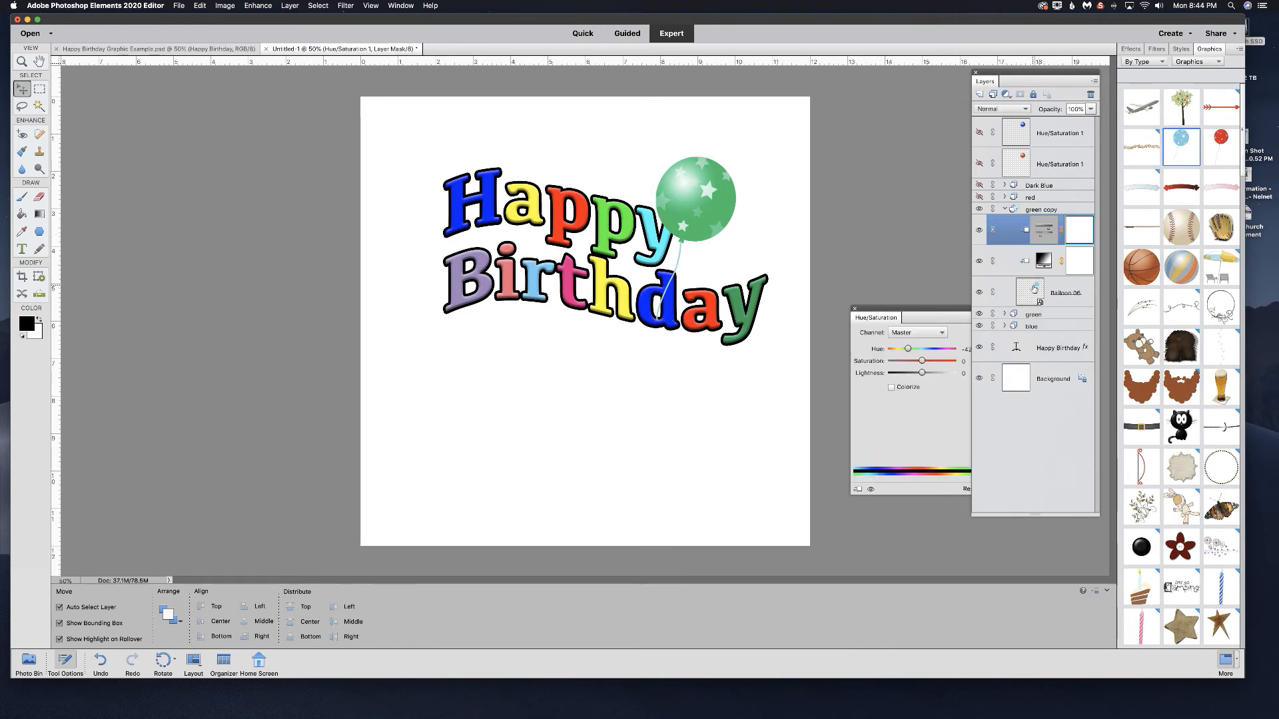
{"action": "left_click", "coordinate": [1034, 288], "text": "shift"}
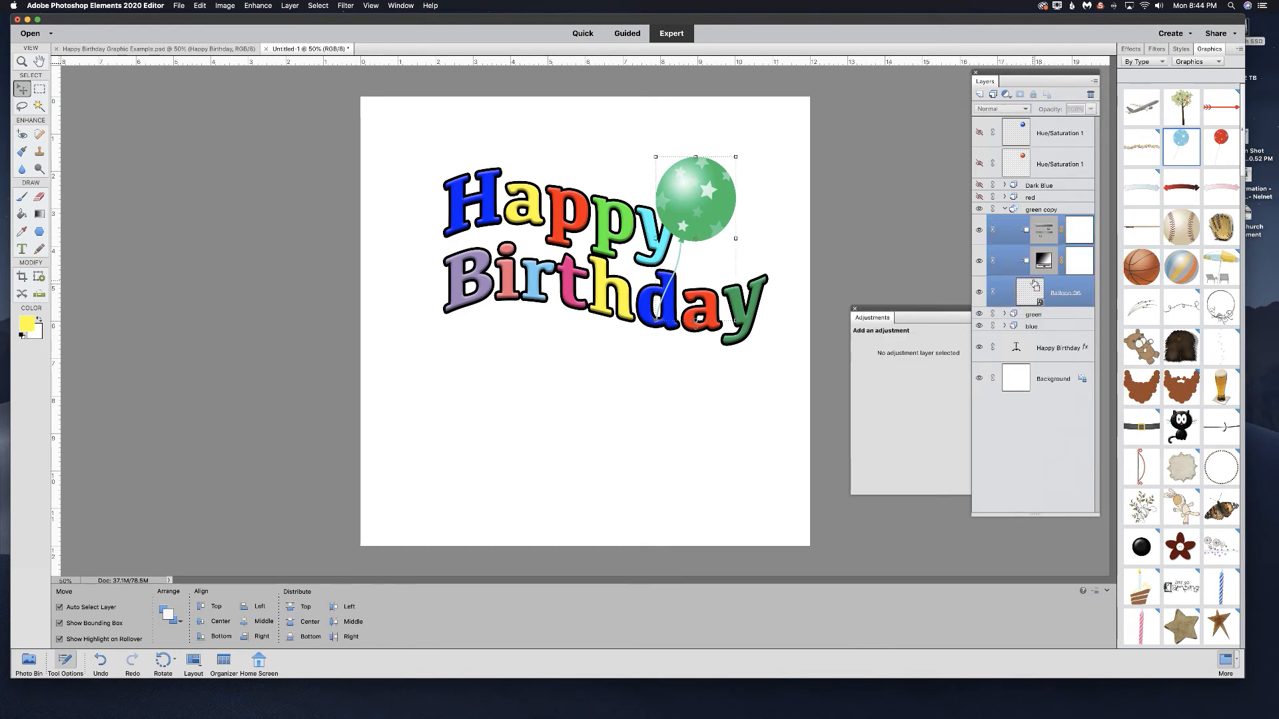
{"action": "key", "text": "super+e"}
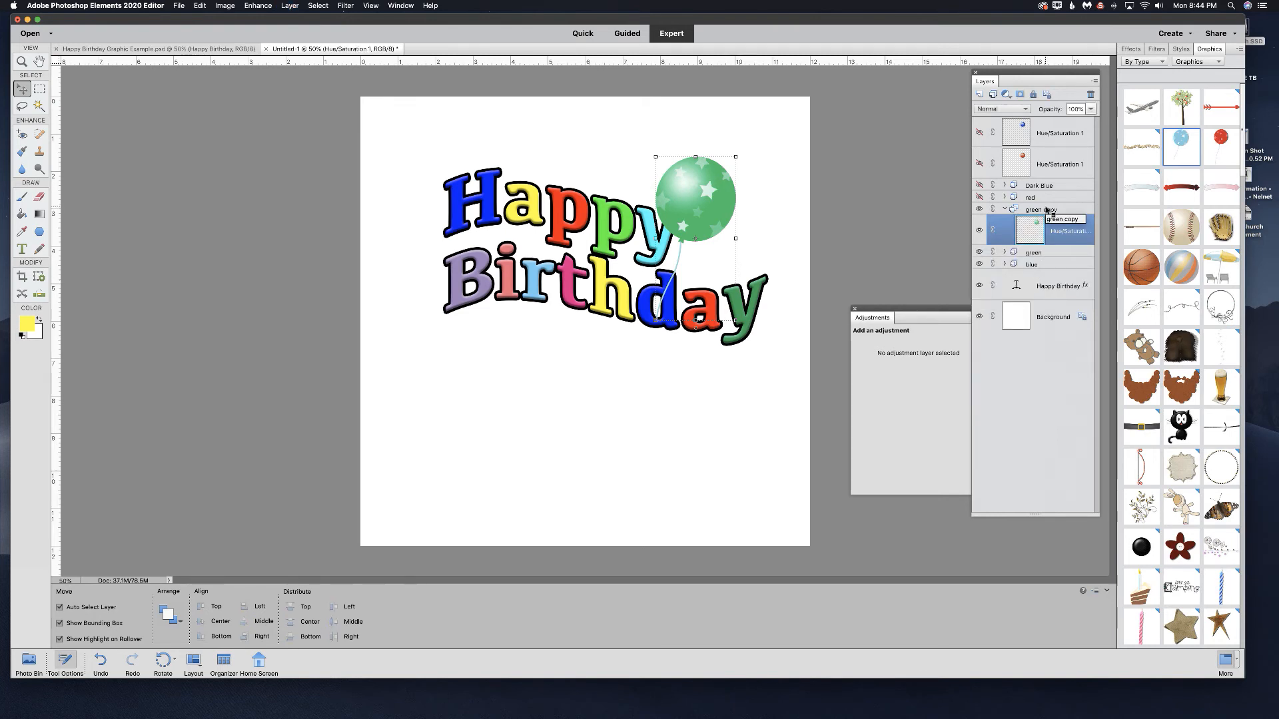
- Ungroup the green copy and move the merged green balloon layer above the Dark Blue group
{"action": "right_click", "coordinate": [1046, 211]}
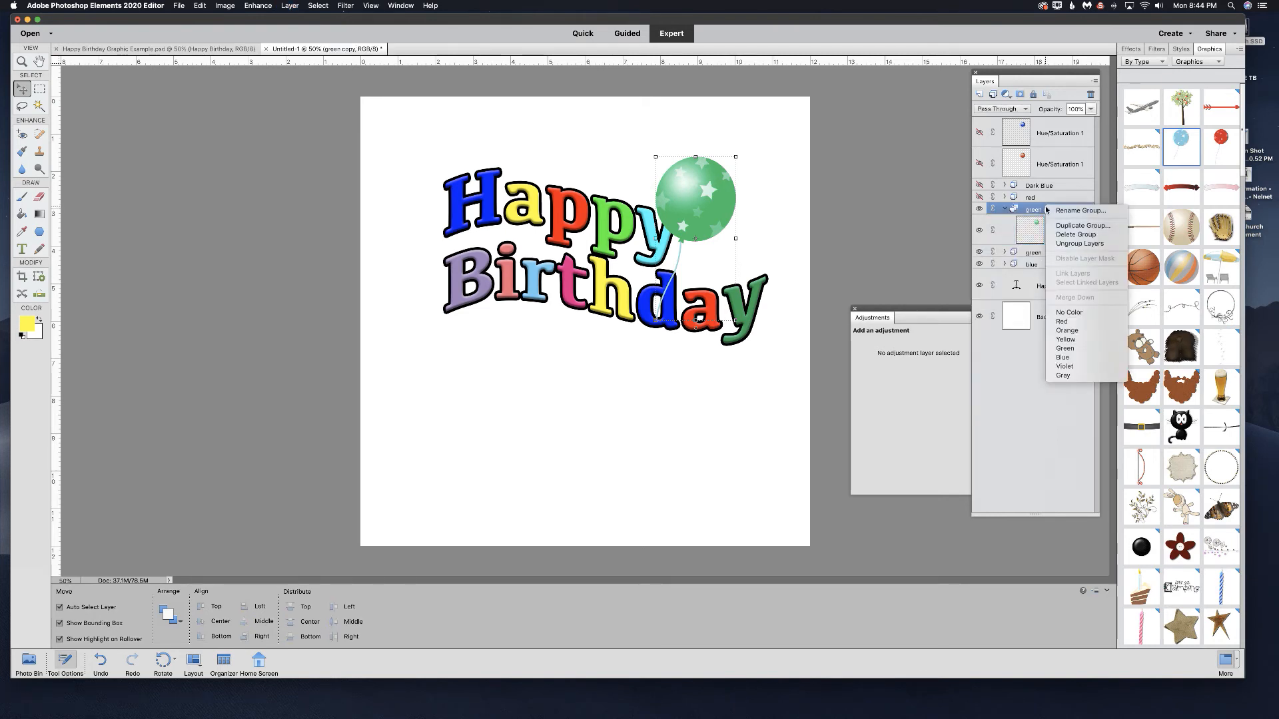
{"action": "left_click", "coordinate": [1072, 244]}
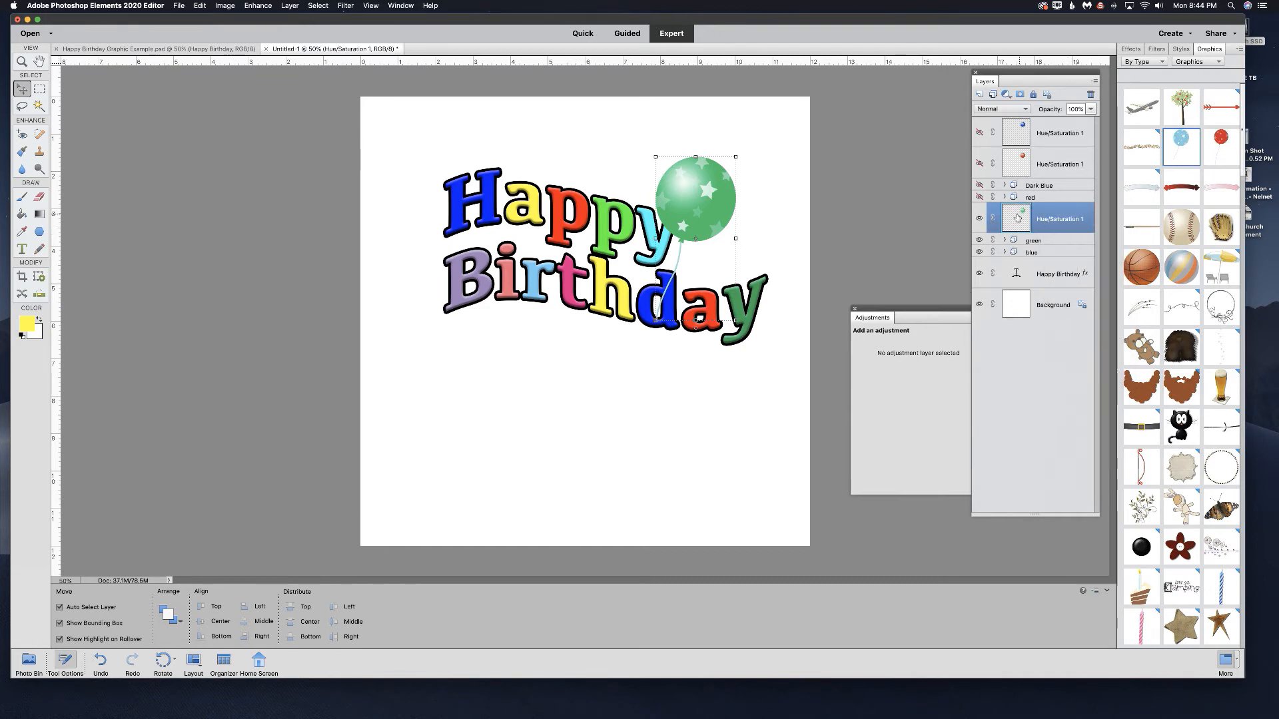
{"action": "left_click_drag", "start_coordinate": [1018, 217], "coordinate": [1033, 179]}
- Hide the merged green balloon layer and the green group, and duplicate the blue group
{"action": "left_click", "coordinate": [979, 195]}
{"action": "left_click", "coordinate": [979, 240]}
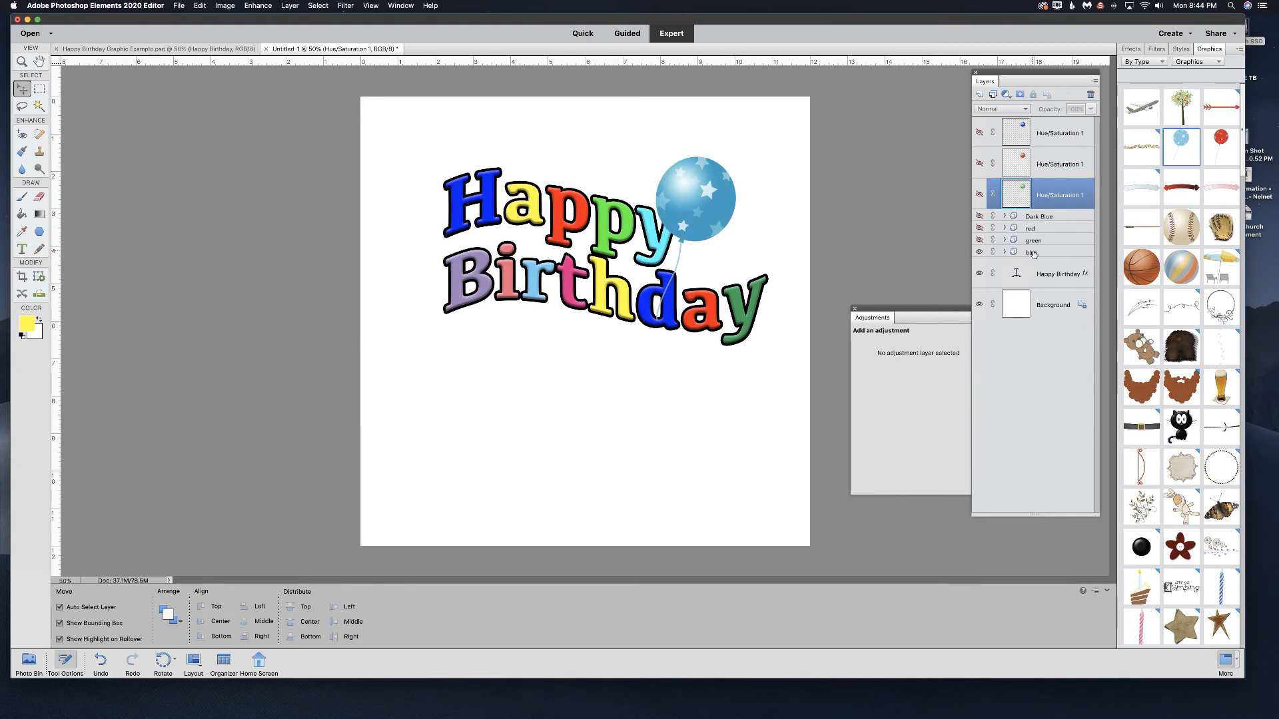
{"action": "left_click", "coordinate": [1033, 254]}
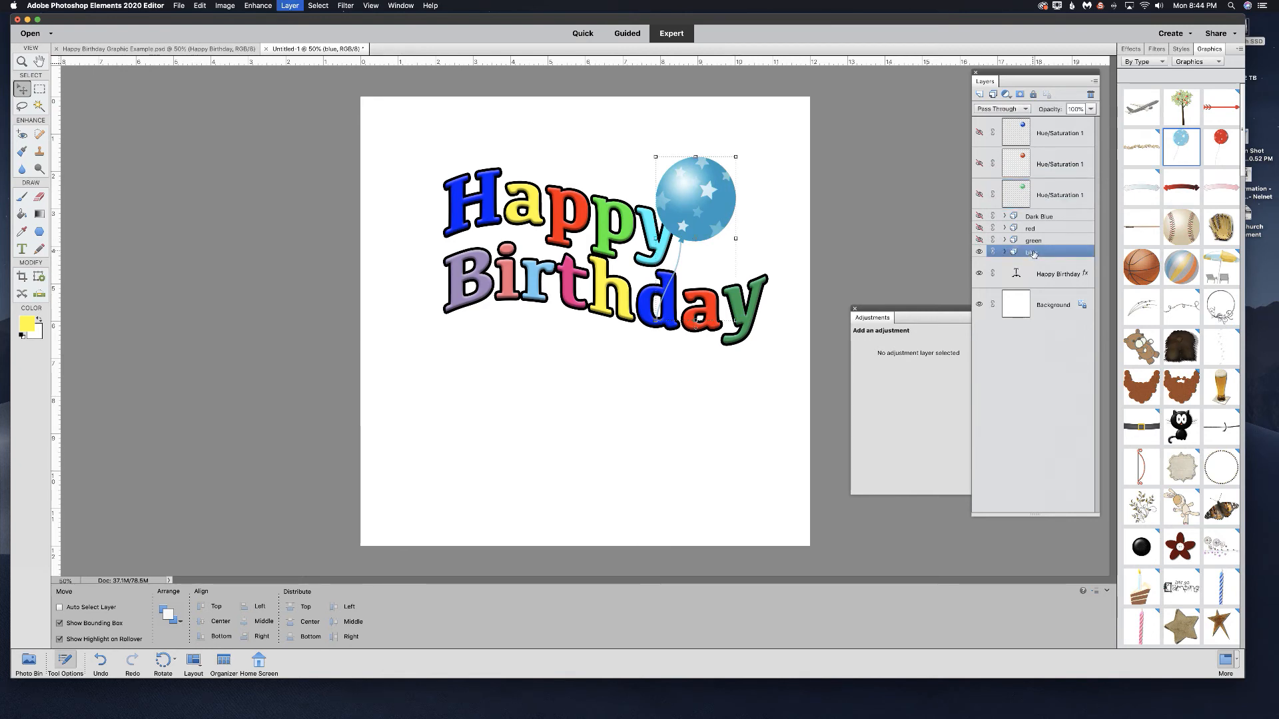
{"action": "key", "text": "super+j"}
- Merge the gradient fill and balloon layers inside the blue copy group into one layer and ungroup the copy
{"action": "left_click", "coordinate": [1004, 252]}
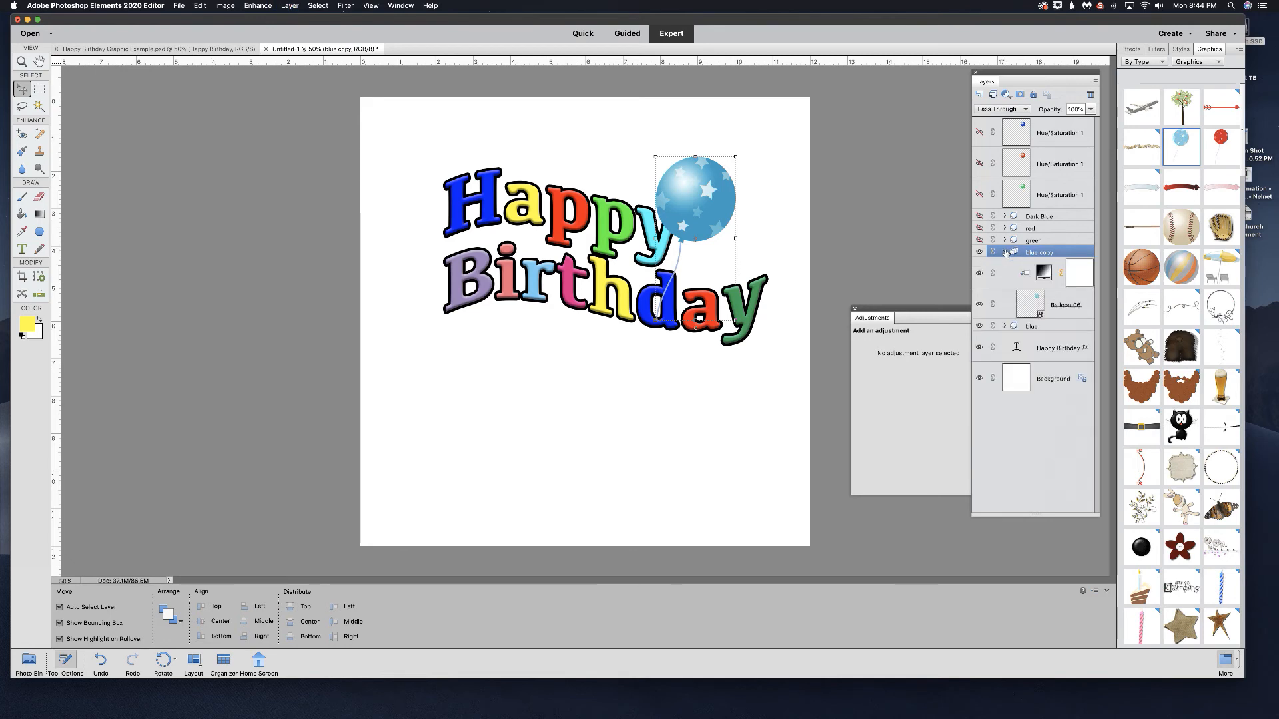
{"action": "left_click", "coordinate": [1042, 272]}
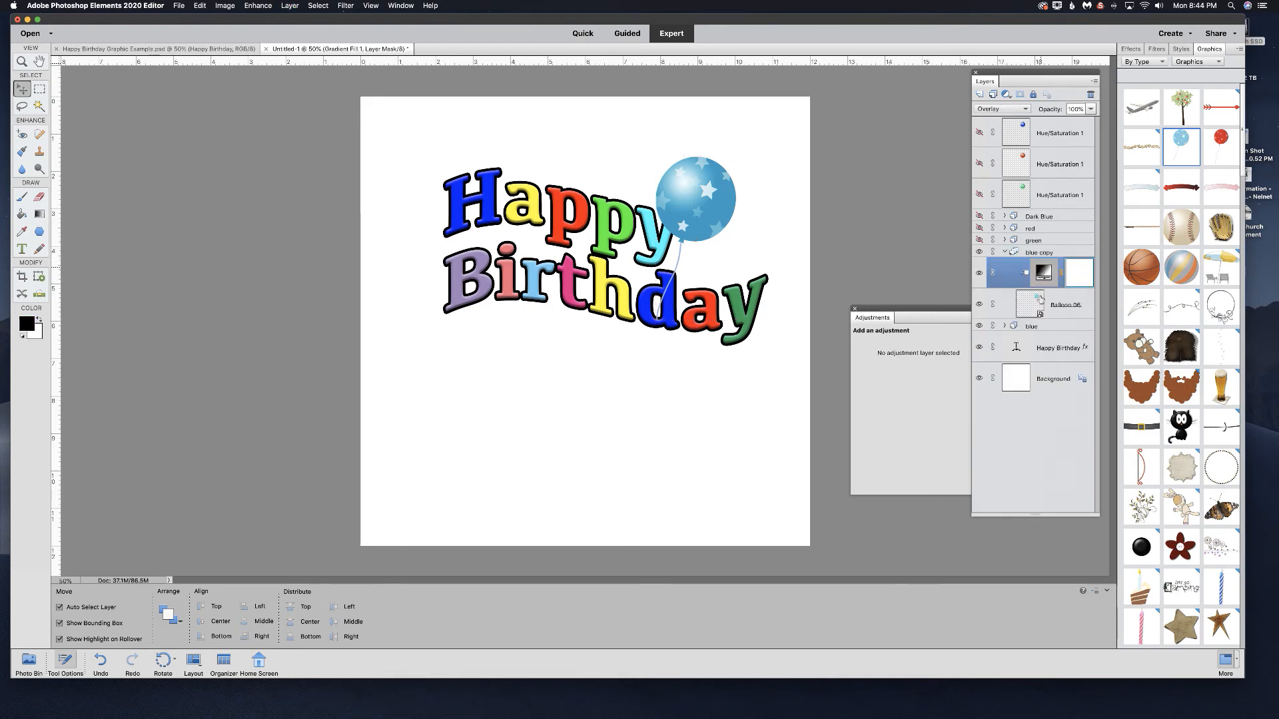
{"action": "left_click", "coordinate": [1033, 309], "text": "shift"}
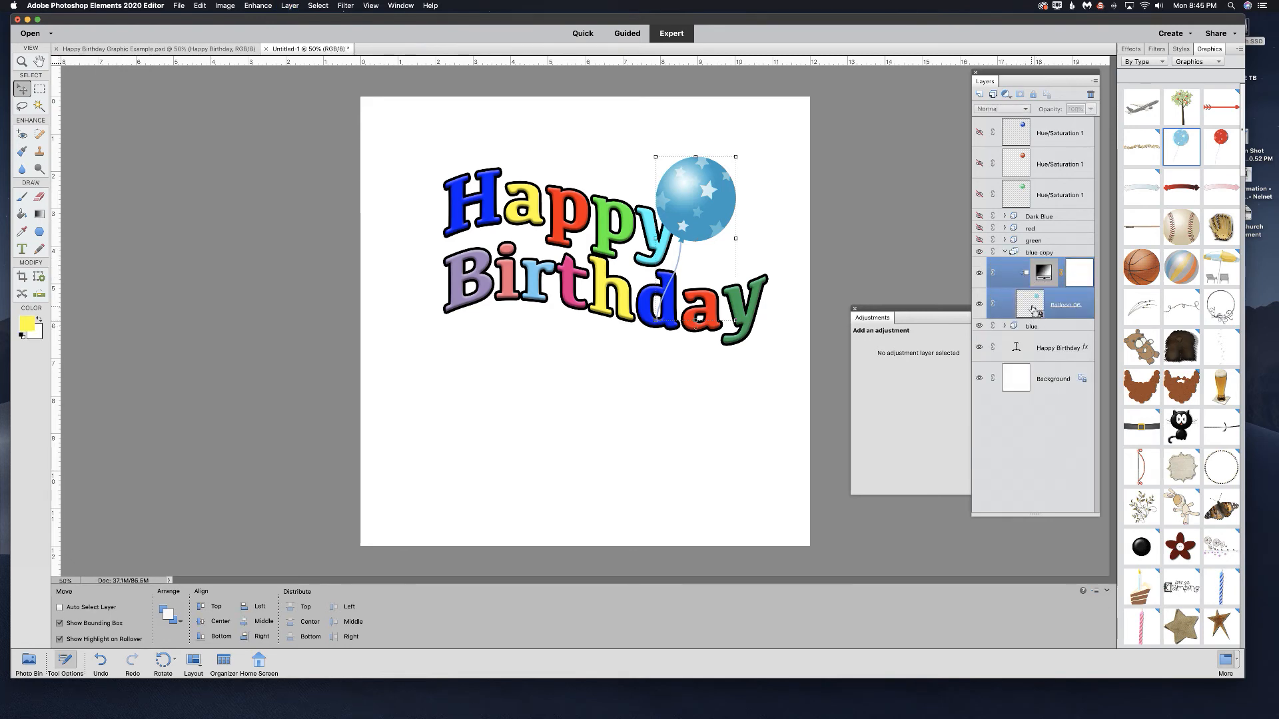
{"action": "key", "text": "super+e"}
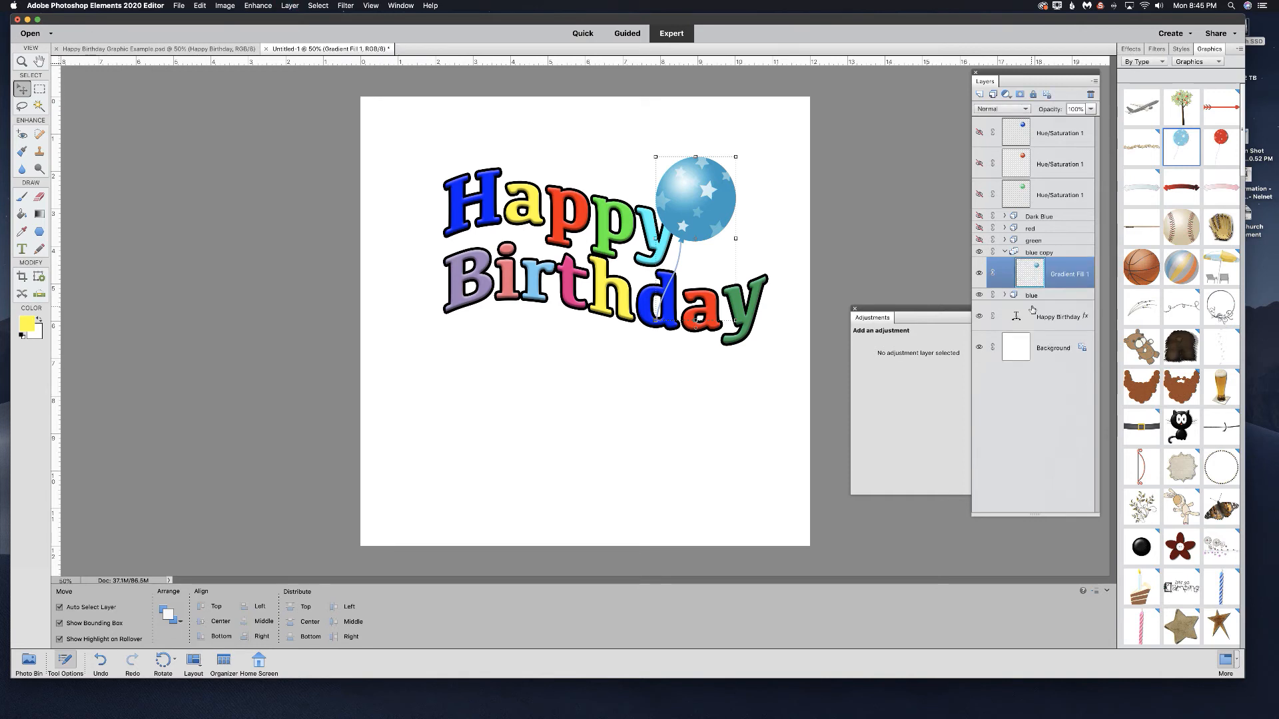
{"action": "right_click", "coordinate": [1042, 253]}
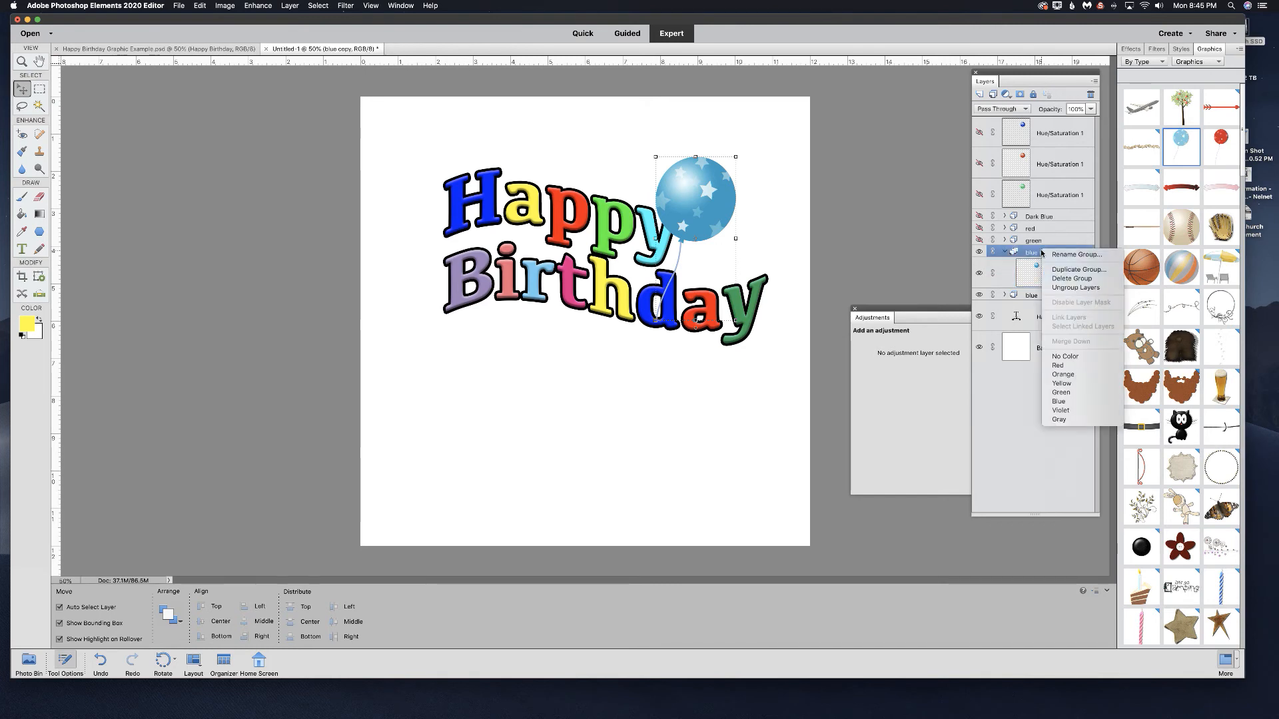
{"action": "left_click", "coordinate": [1063, 288]}
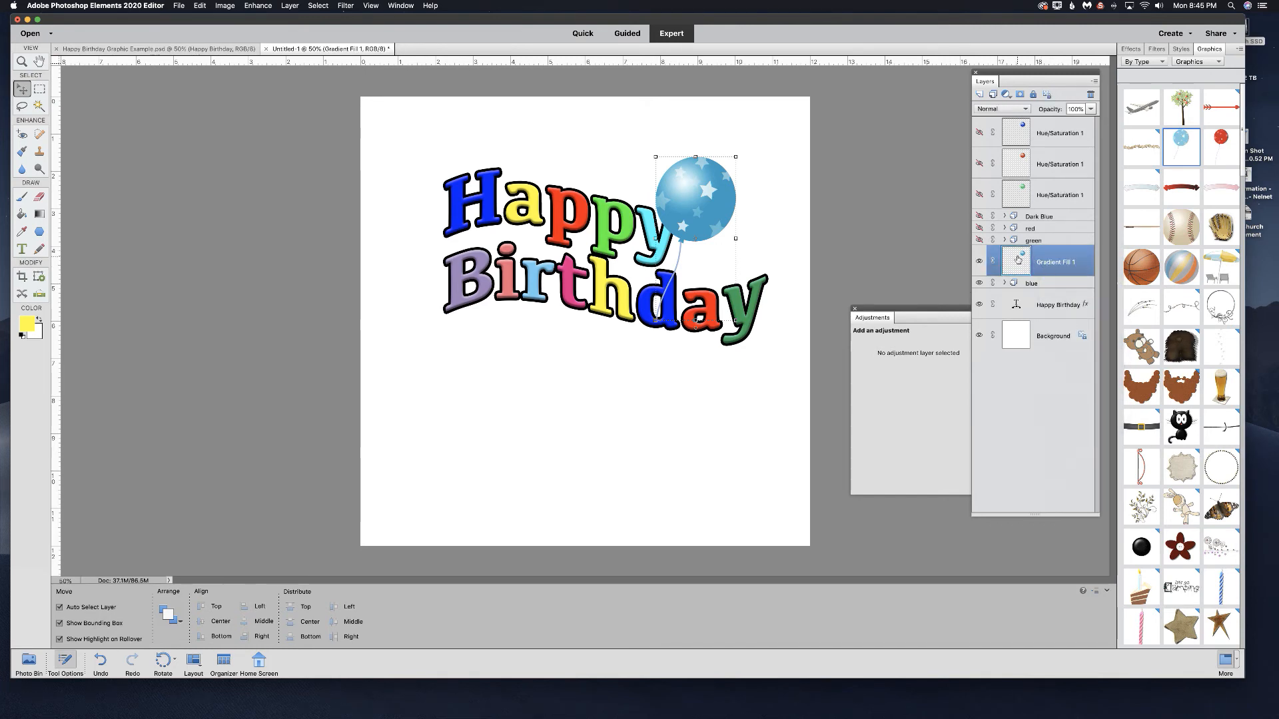
- Move the merged light blue balloon layer above the Dark Blue group, hide the blue group and show the other merged balloon layers
{"action": "left_click_drag", "start_coordinate": [1024, 254], "coordinate": [1035, 210]}
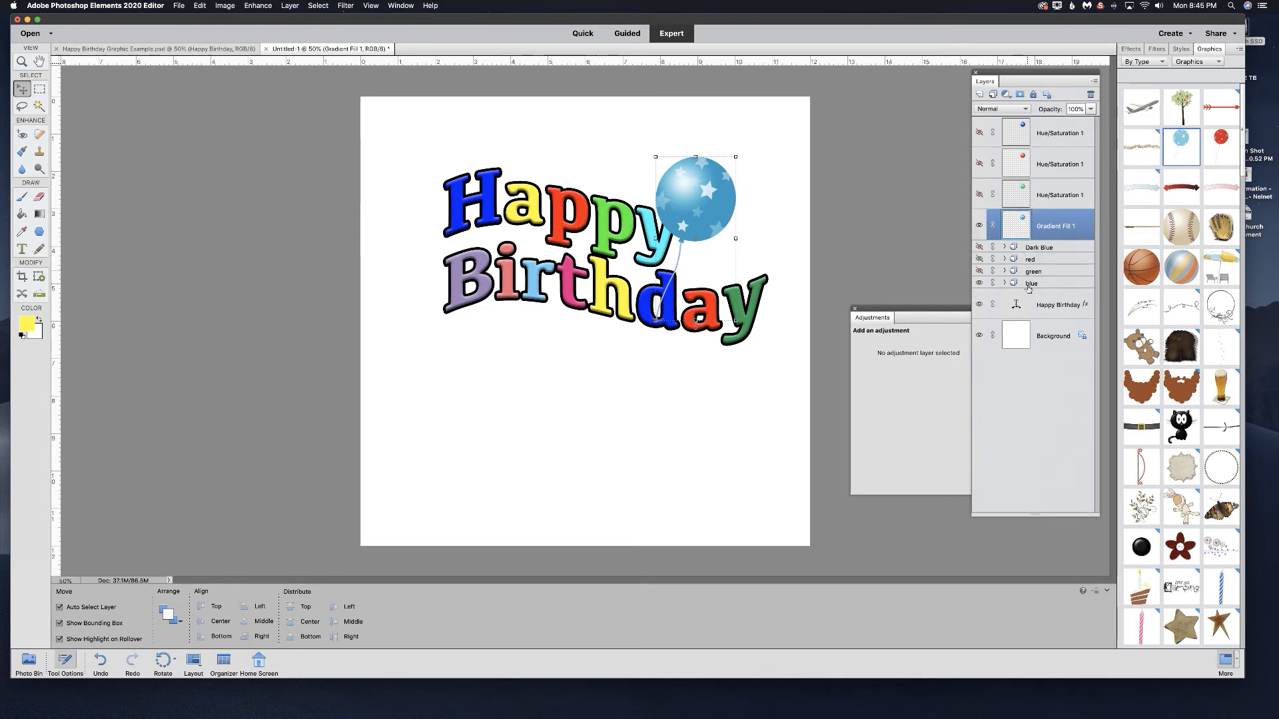
{"action": "left_click", "coordinate": [979, 284]}
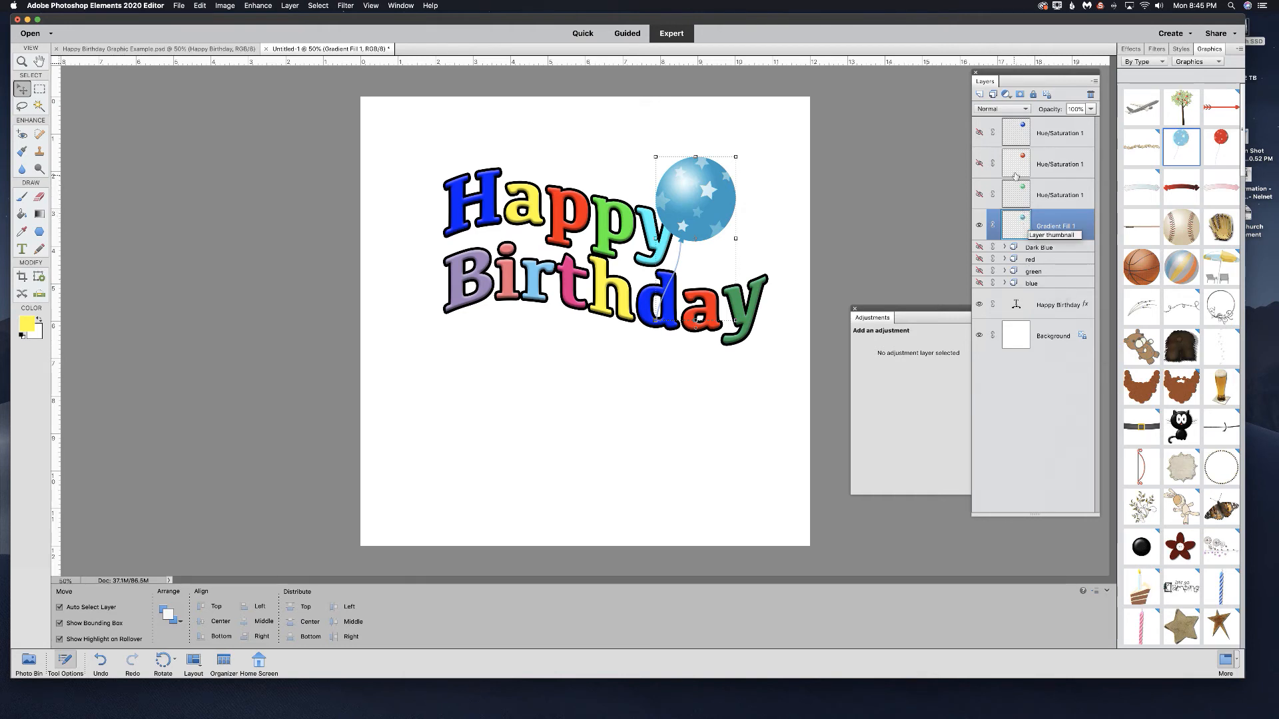
{"action": "left_click", "coordinate": [979, 194]}
{"action": "left_click", "coordinate": [979, 133]}
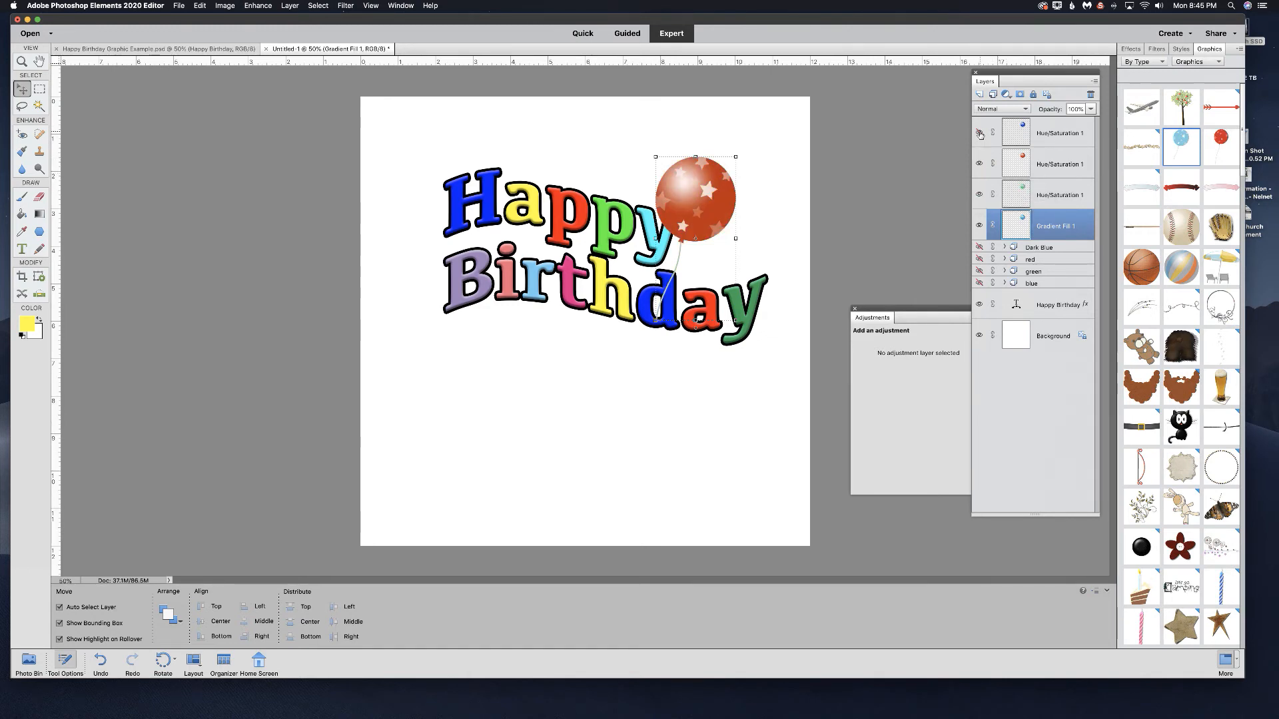
- Move the dark blue balloon to the upper left of the word Happy and rotate it about 26 degrees counterclockwise
{"action": "left_click_drag", "start_coordinate": [716, 193], "coordinate": [457, 153]}
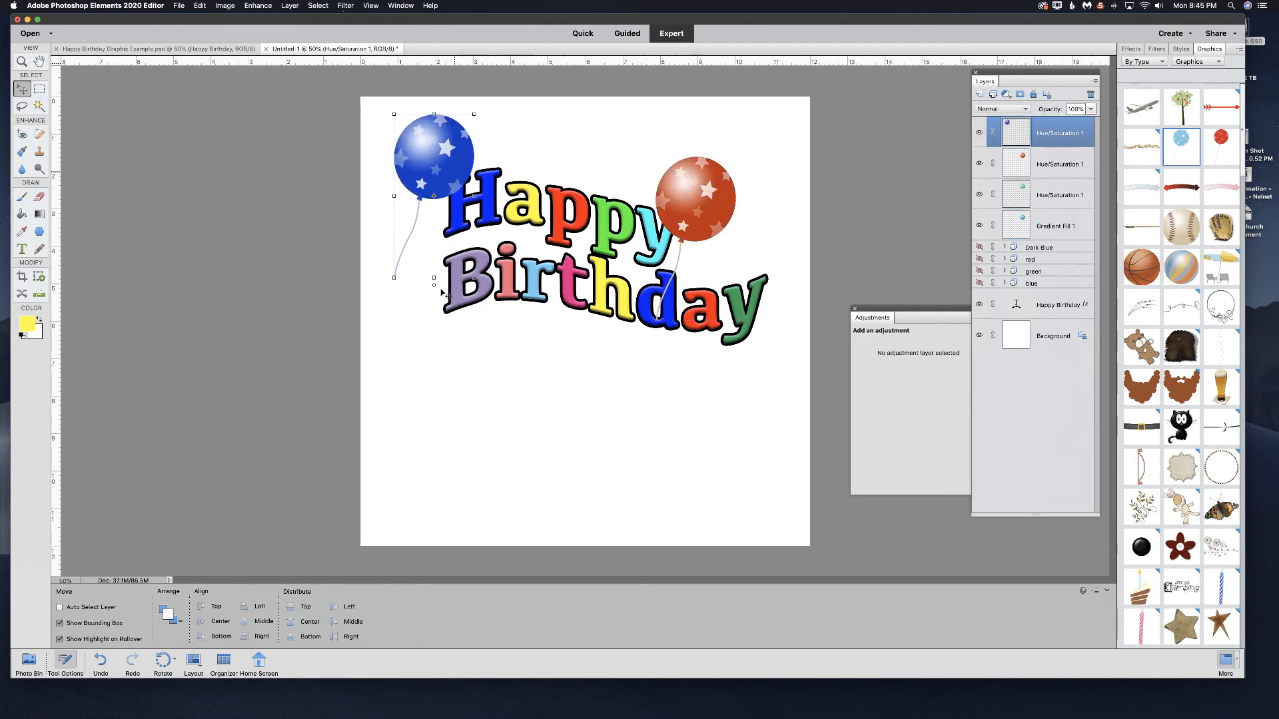
{"action": "key", "text": "super+t"}
{"action": "left_click_drag", "start_coordinate": [393, 281], "coordinate": [435, 294]}
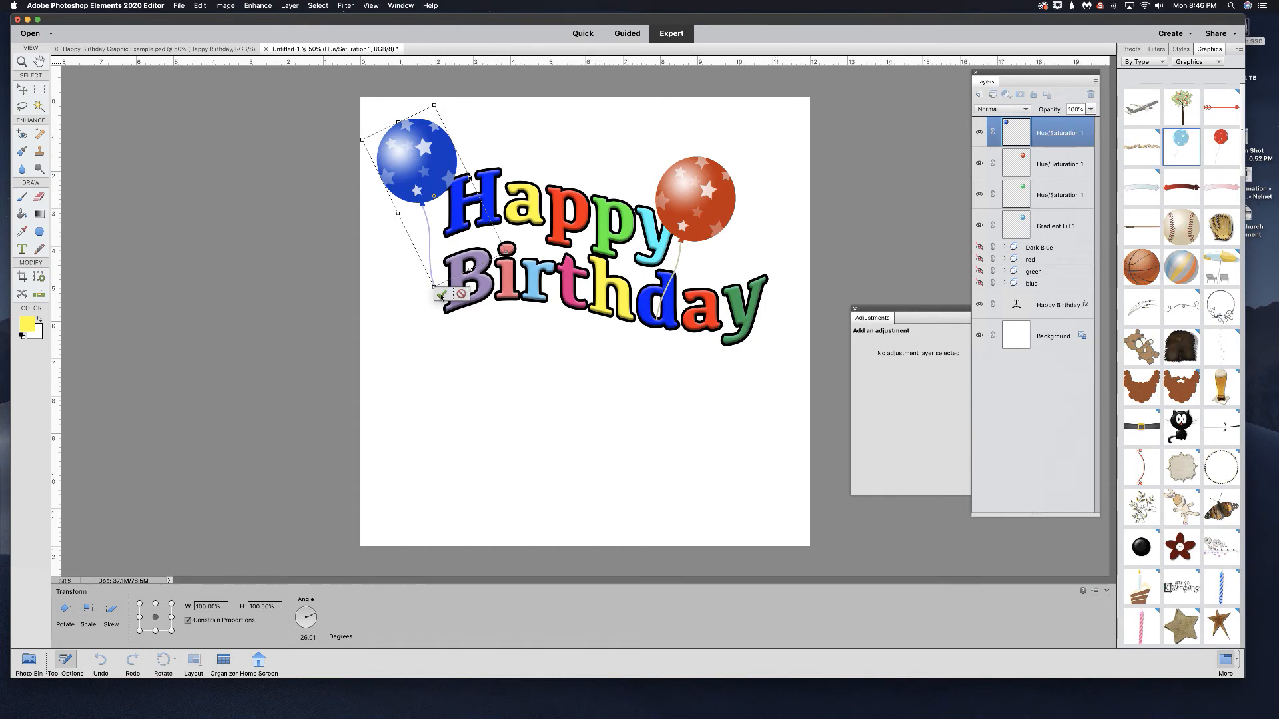
{"action": "key", "text": "Return"}
- Place the red balloon to the right of the dark blue one and the green balloon below them, tilting the green balloon counterclockwise
{"action": "left_click", "coordinate": [1018, 162]}
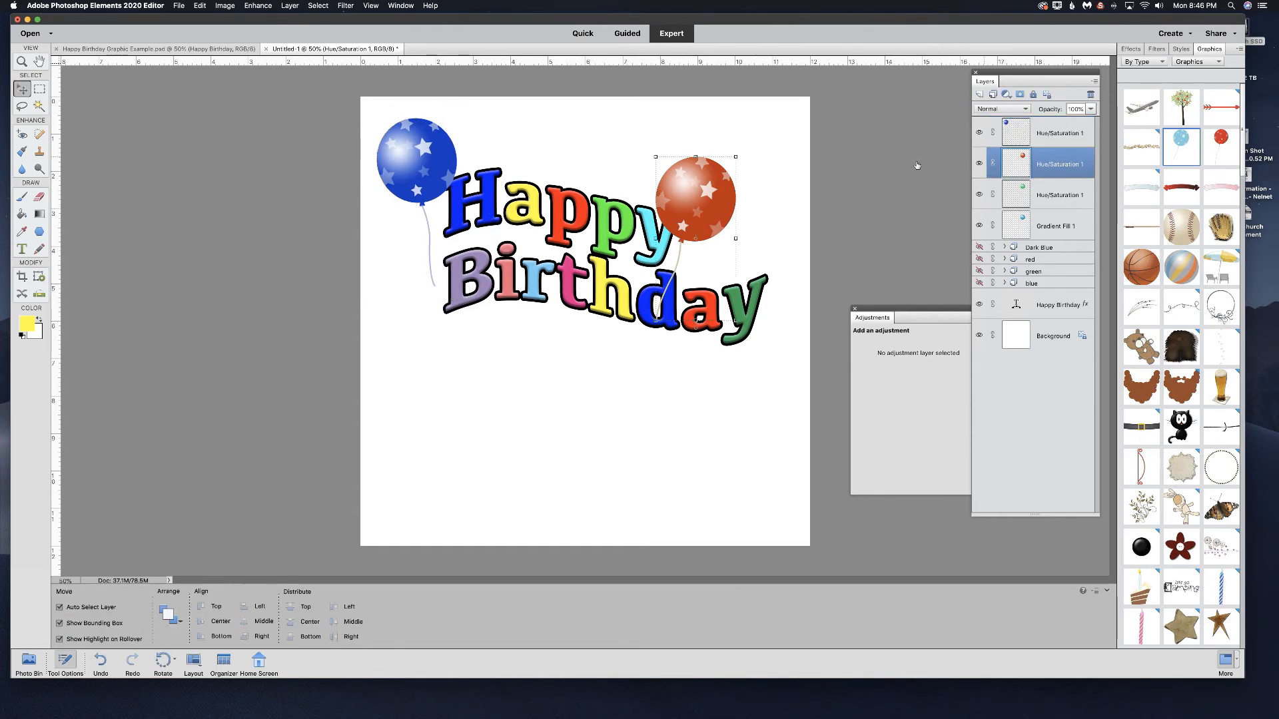
{"action": "left_click_drag", "start_coordinate": [683, 187], "coordinate": [462, 152]}
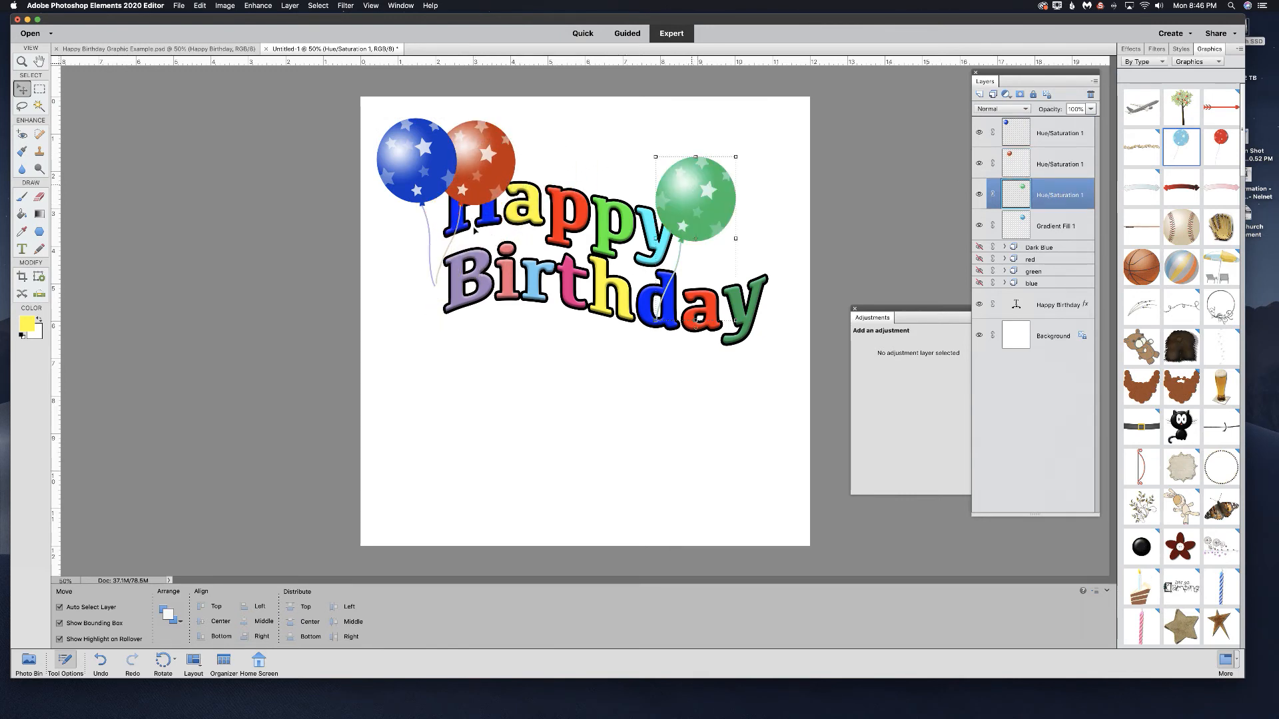
{"action": "left_click_drag", "start_coordinate": [475, 231], "coordinate": [422, 219]}
{"action": "left_click_drag", "start_coordinate": [385, 353], "coordinate": [434, 354]}
{"action": "left_click_drag", "start_coordinate": [405, 254], "coordinate": [409, 232]}
{"action": "left_click", "coordinate": [444, 346]}
- Raise the light blue balloon slightly above the end of Happy and place a rotated copy of the green balloon at its lower right
{"action": "left_click_drag", "start_coordinate": [745, 188], "coordinate": [696, 178]}
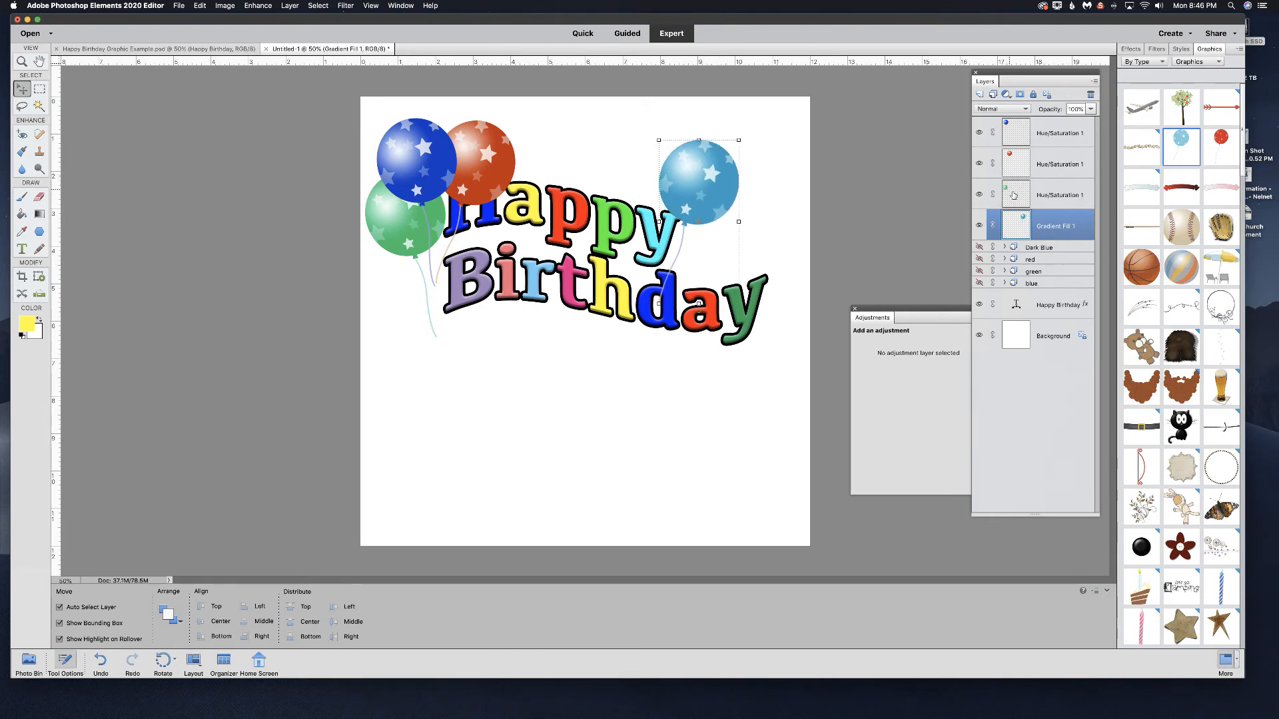
{"action": "left_click", "coordinate": [1013, 195]}
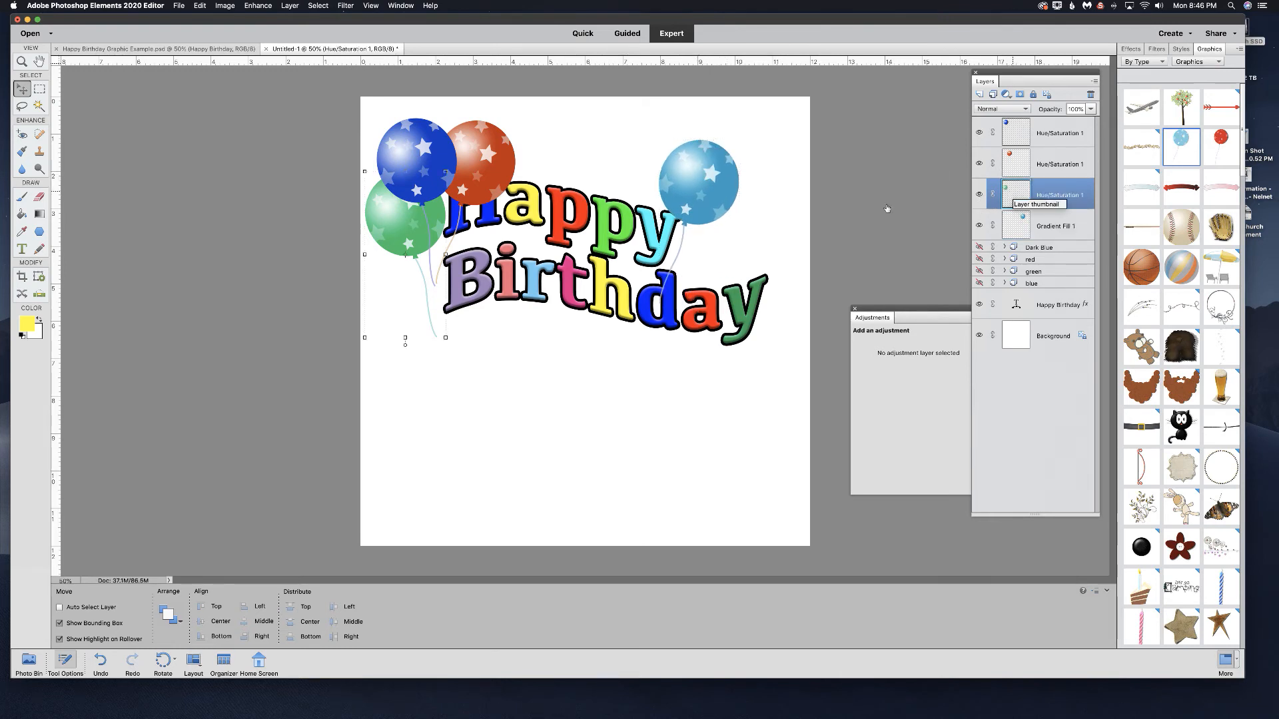
{"action": "left_click_drag", "start_coordinate": [404, 226], "coordinate": [727, 194]}
{"action": "left_click_drag", "start_coordinate": [771, 137], "coordinate": [722, 232]}
{"action": "left_click", "coordinate": [678, 351]}
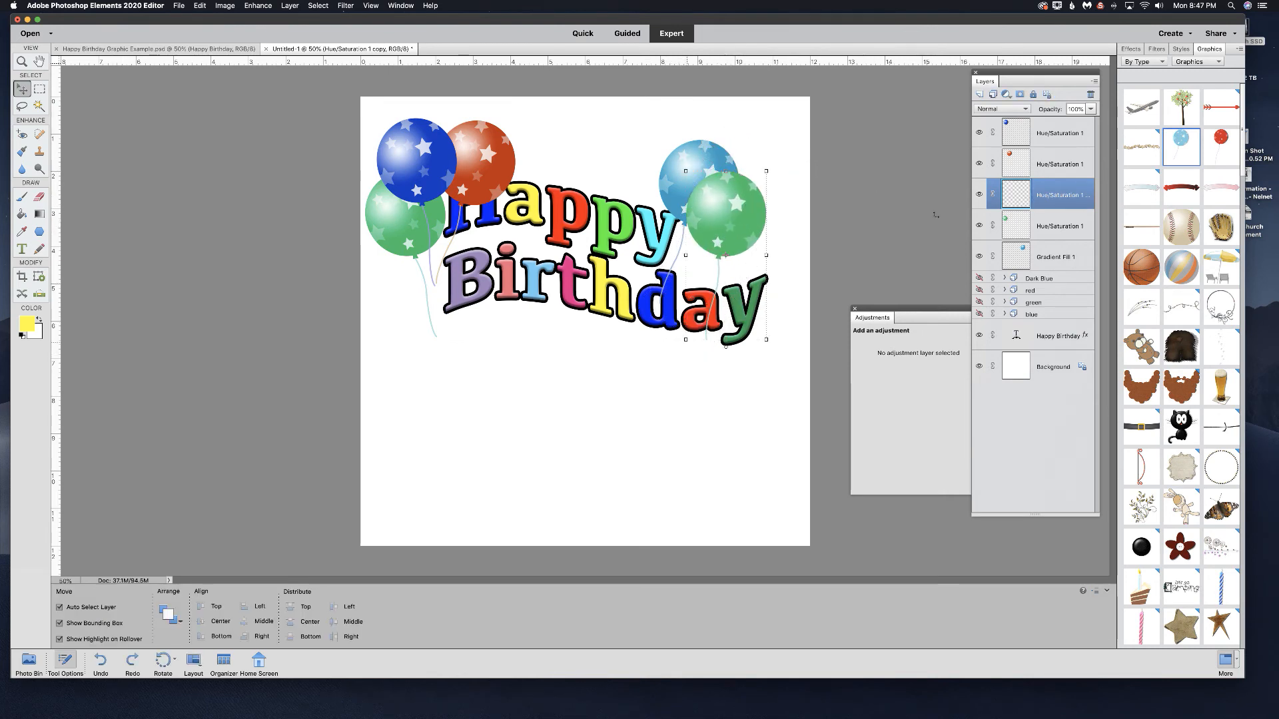
- Place a copy of the red balloon to the right of the light blue one and shift the green copy down beneath both
{"action": "left_click", "coordinate": [1014, 161]}
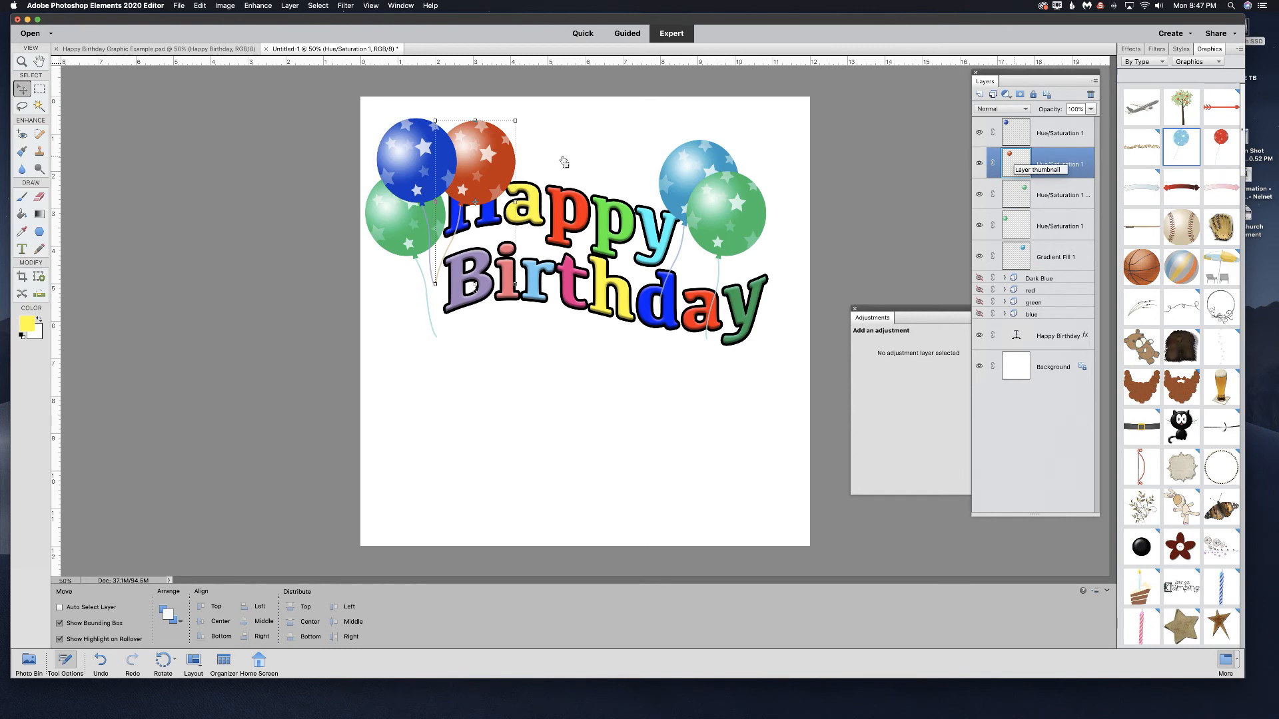
{"action": "key", "text": "super+j"}
{"action": "left_click_drag", "start_coordinate": [653, 162], "coordinate": [766, 142]}
{"action": "left_click_drag", "start_coordinate": [701, 215], "coordinate": [682, 232]}
{"action": "left_click_drag", "start_coordinate": [763, 176], "coordinate": [763, 198]}
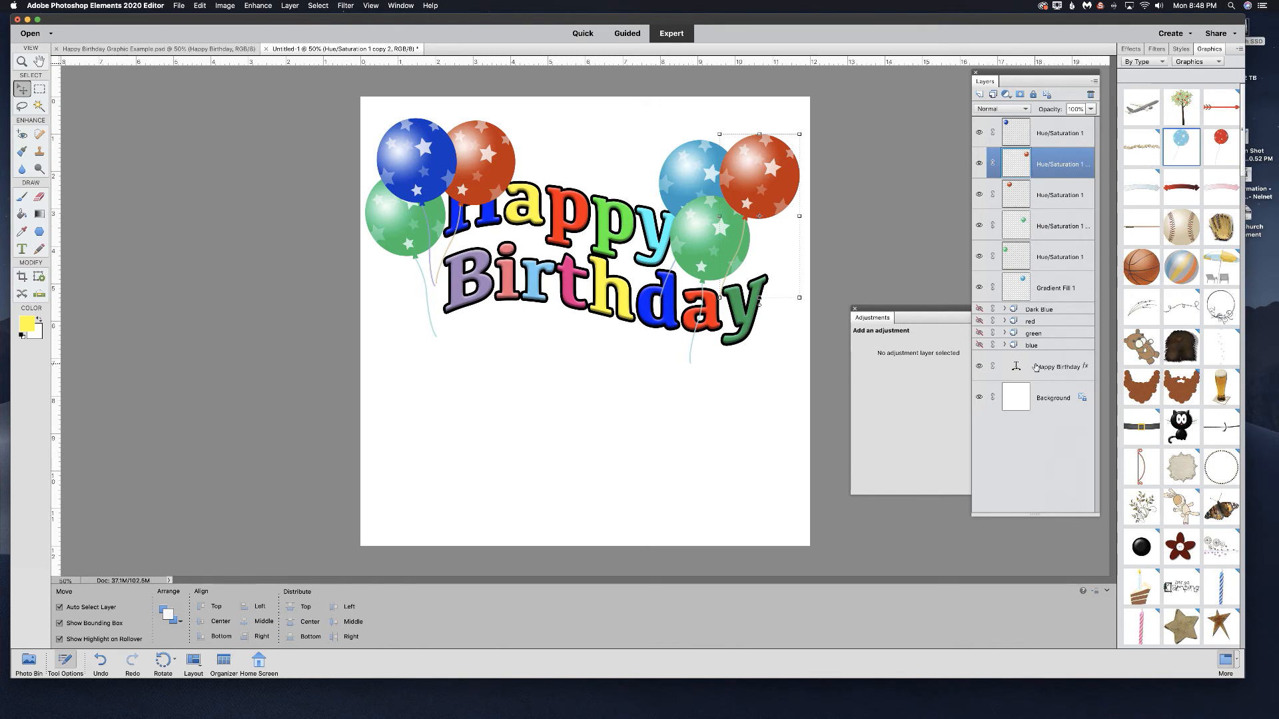
- Move the Happy Birthday text layer to the top of the layer stack, in front of all balloons
{"action": "left_click_drag", "start_coordinate": [1031, 335], "coordinate": [1034, 124]}
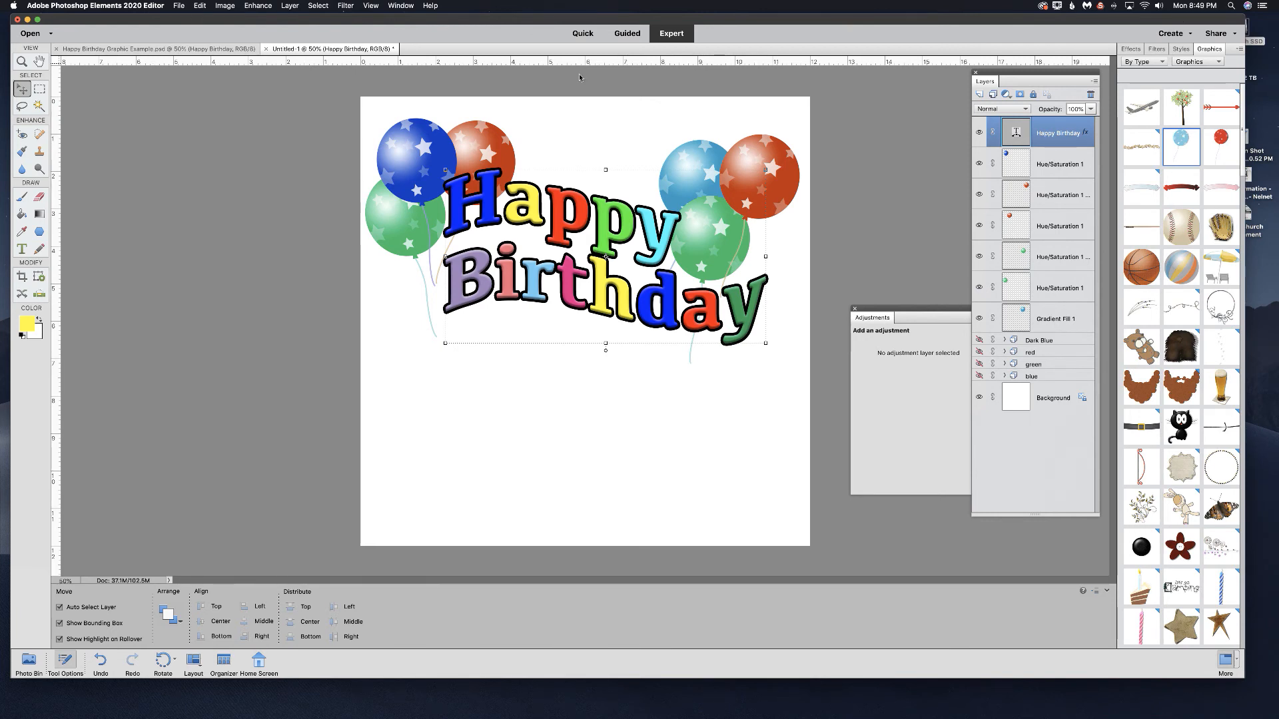
- Save the layered document as Happy Birthday.psd in Photoshop format in the Happy Birthday Graphic folder
{"action": "left_click", "coordinate": [179, 6]}
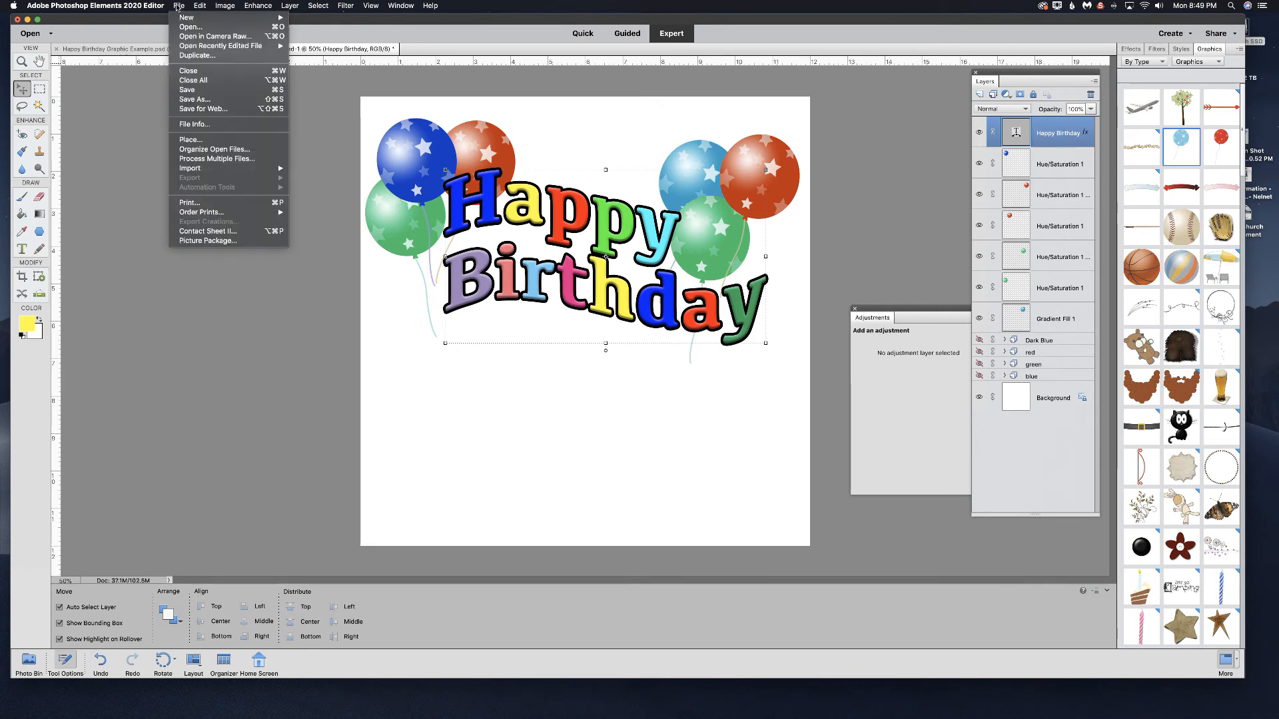
{"action": "left_click", "coordinate": [192, 99]}
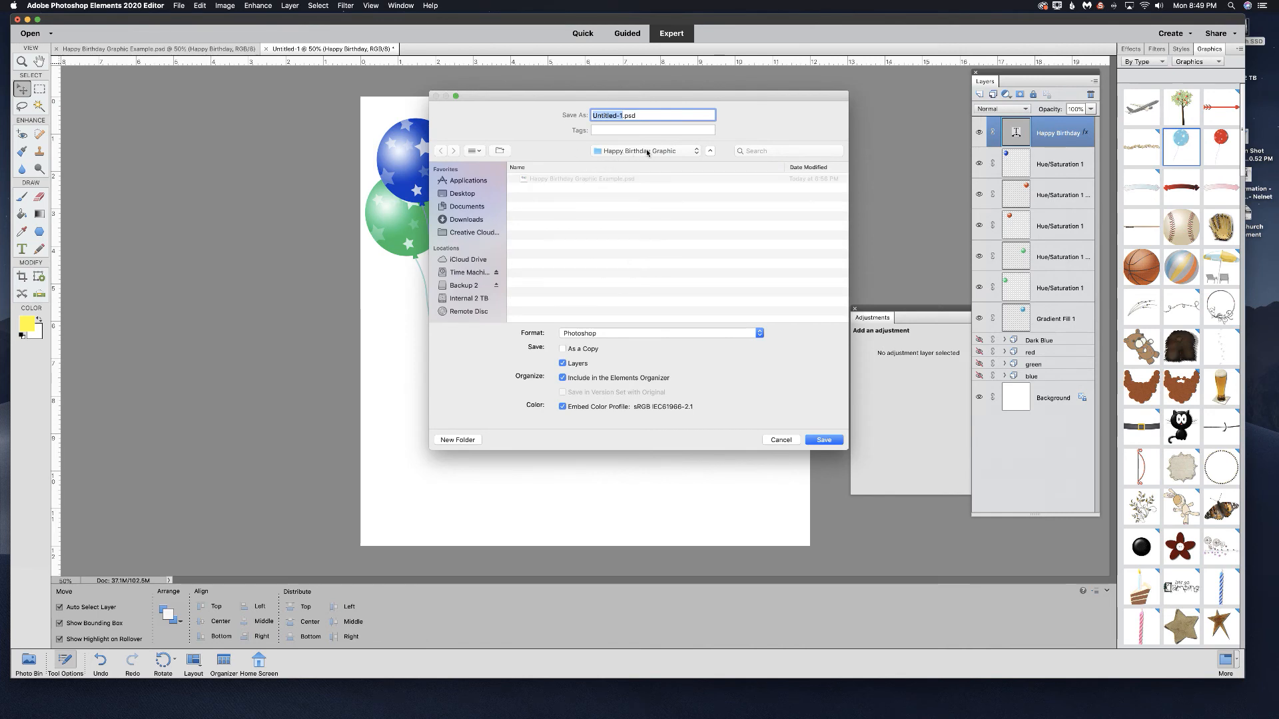
{"action": "type", "text": "Happy Birthday"}
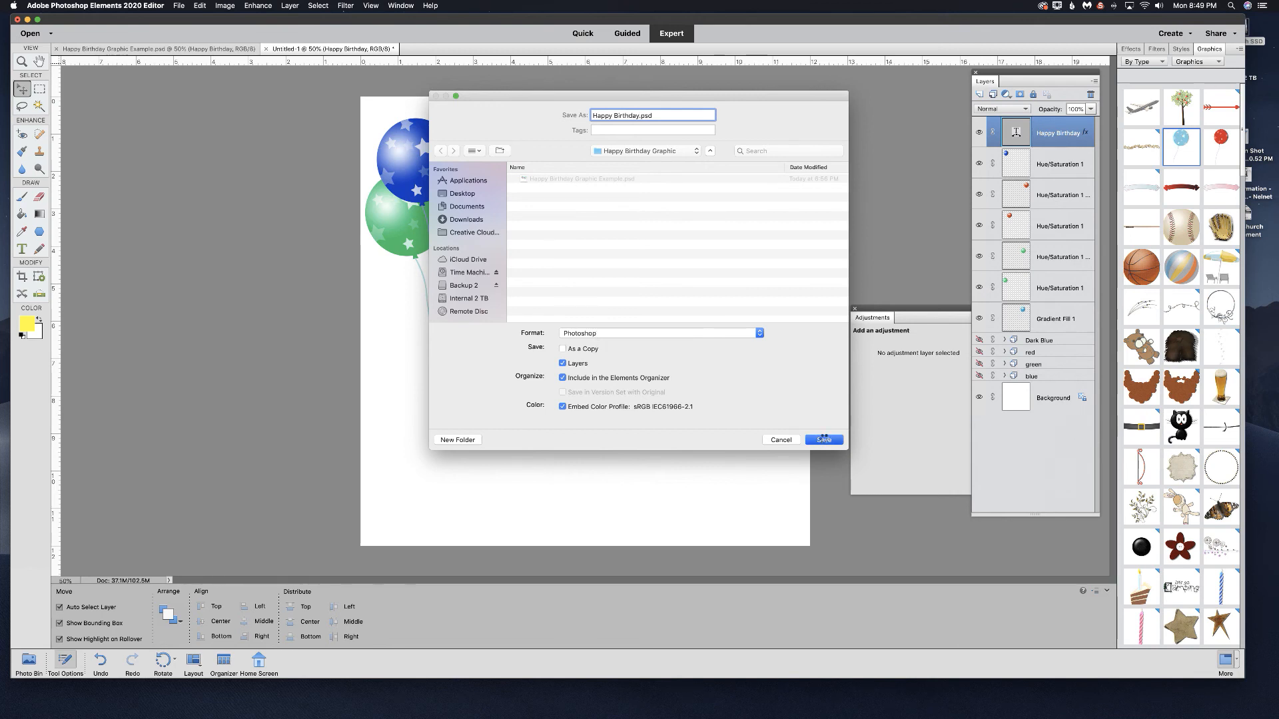
{"action": "left_click", "coordinate": [824, 439]}
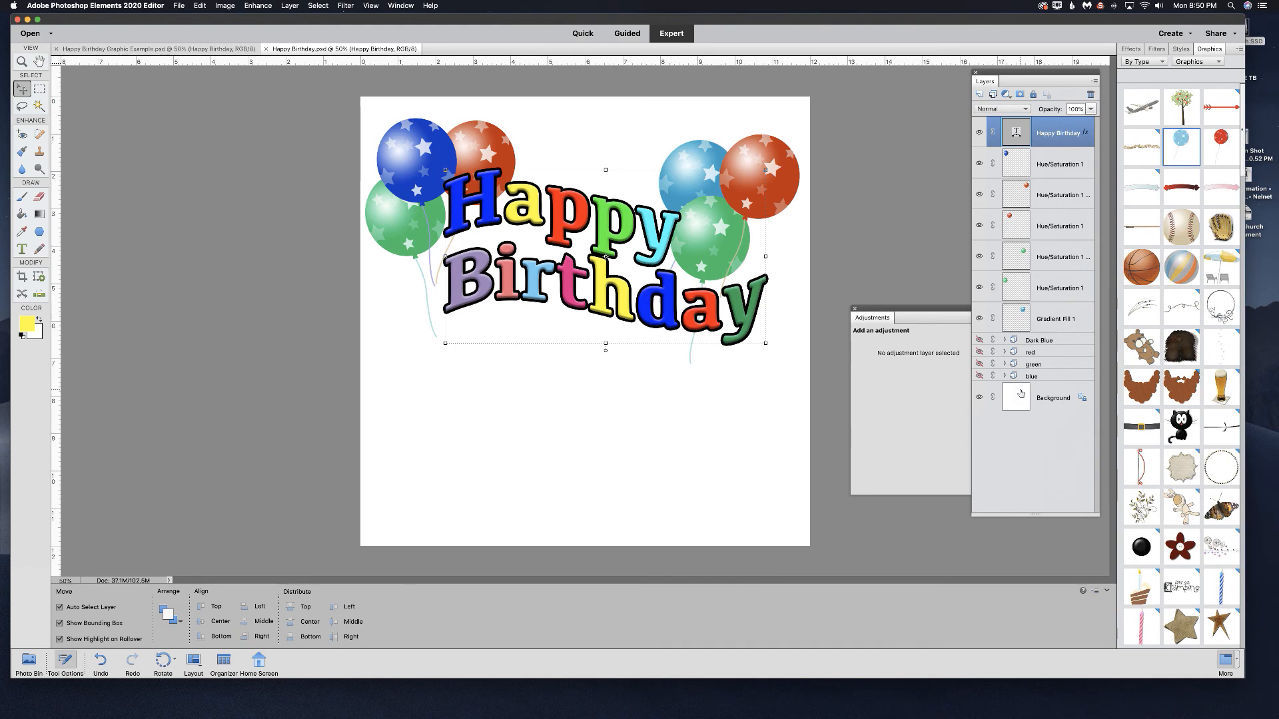
- Hide the Background layer and crop off the empty lower canvas just below the balloon strings, using No Restriction
{"action": "left_click", "coordinate": [979, 397]}
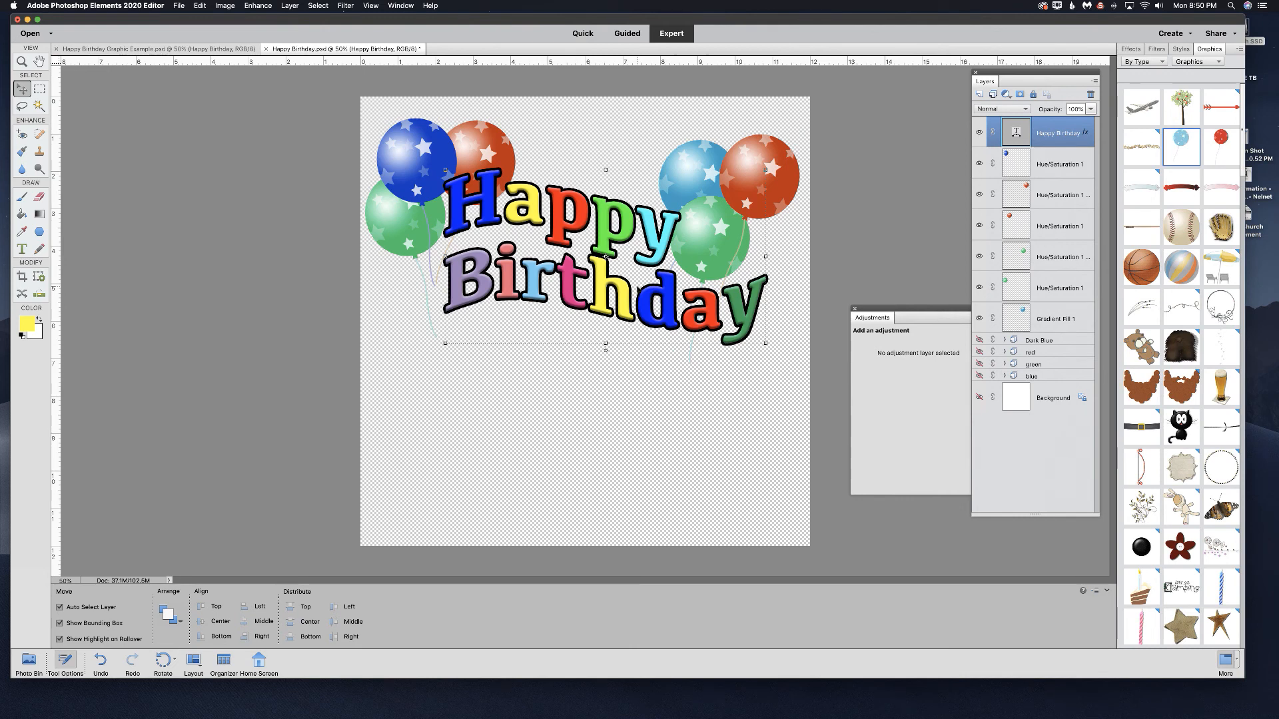
{"action": "left_click", "coordinate": [22, 277]}
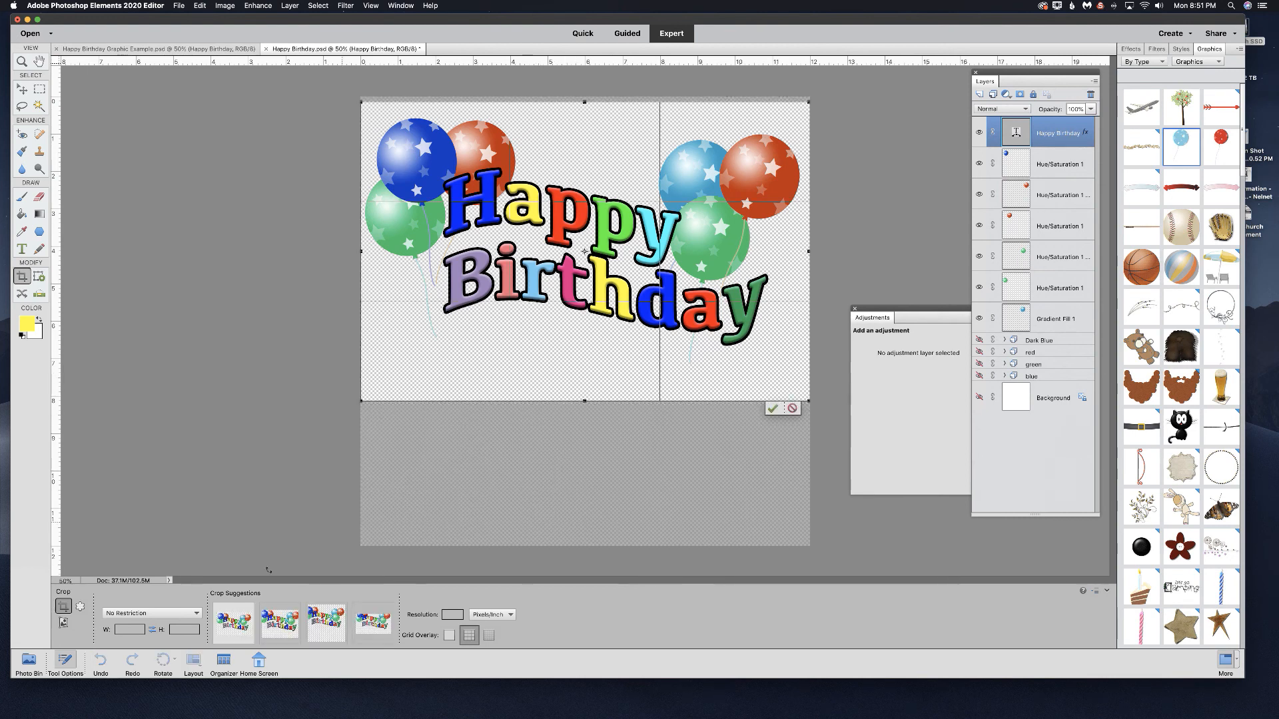
{"action": "left_click", "coordinate": [162, 613]}
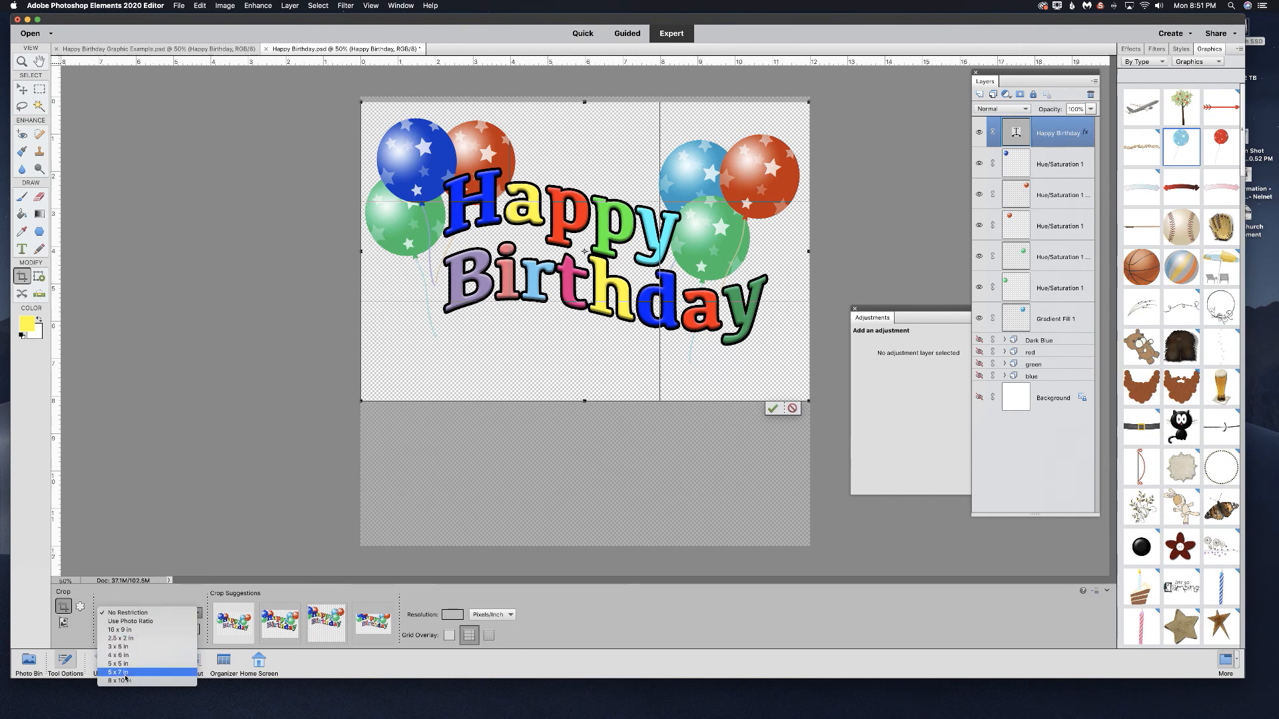
{"action": "left_click", "coordinate": [126, 612]}
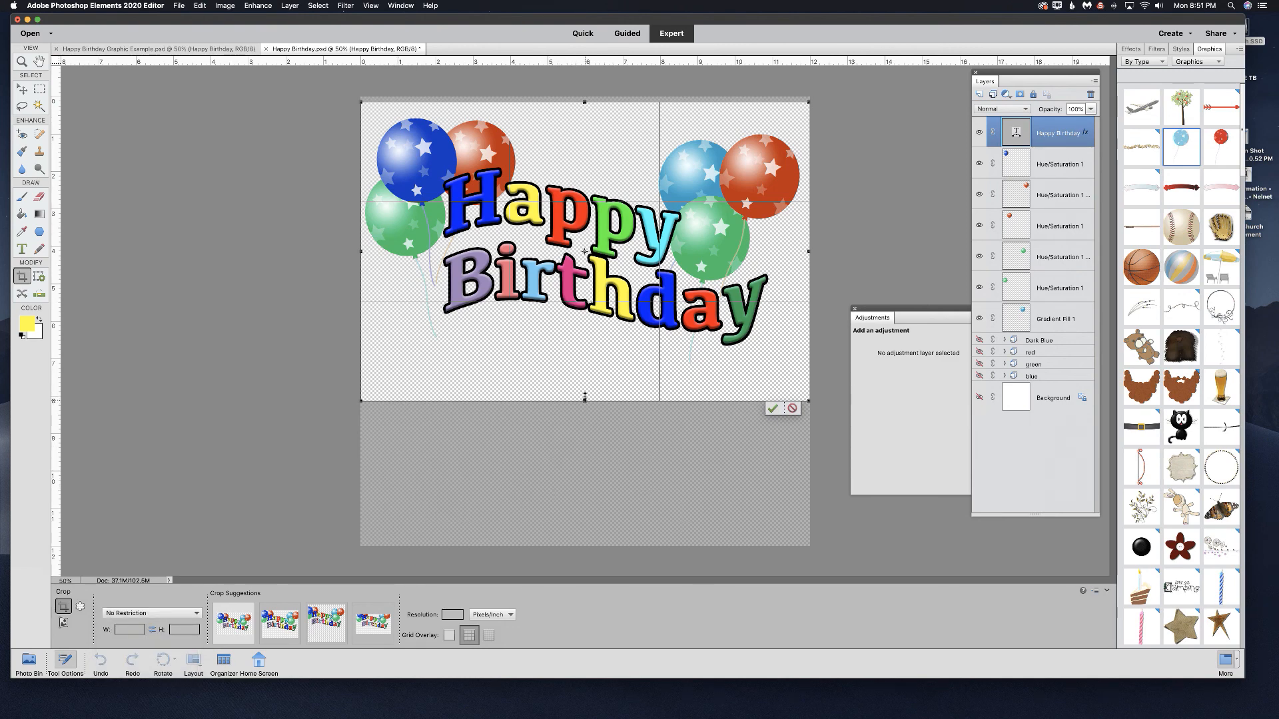
{"action": "left_click_drag", "start_coordinate": [584, 397], "coordinate": [584, 384]}
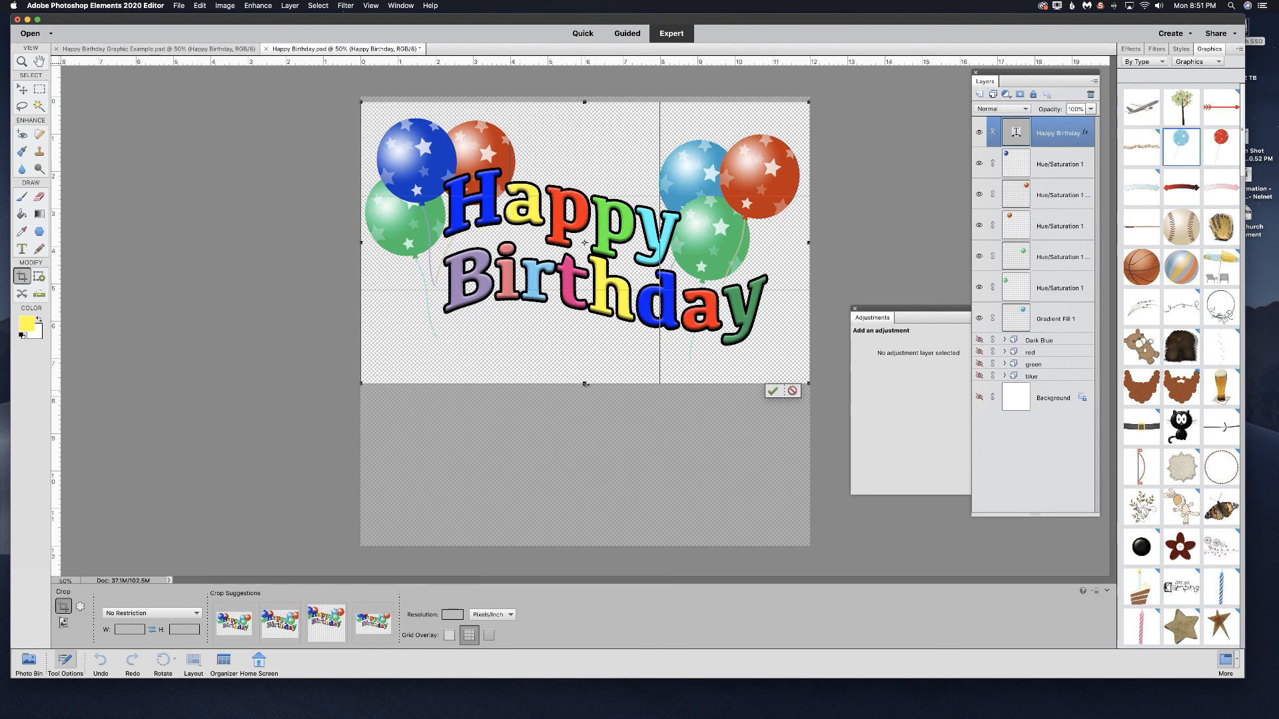
{"action": "left_click_drag", "start_coordinate": [584, 376], "coordinate": [584, 374]}
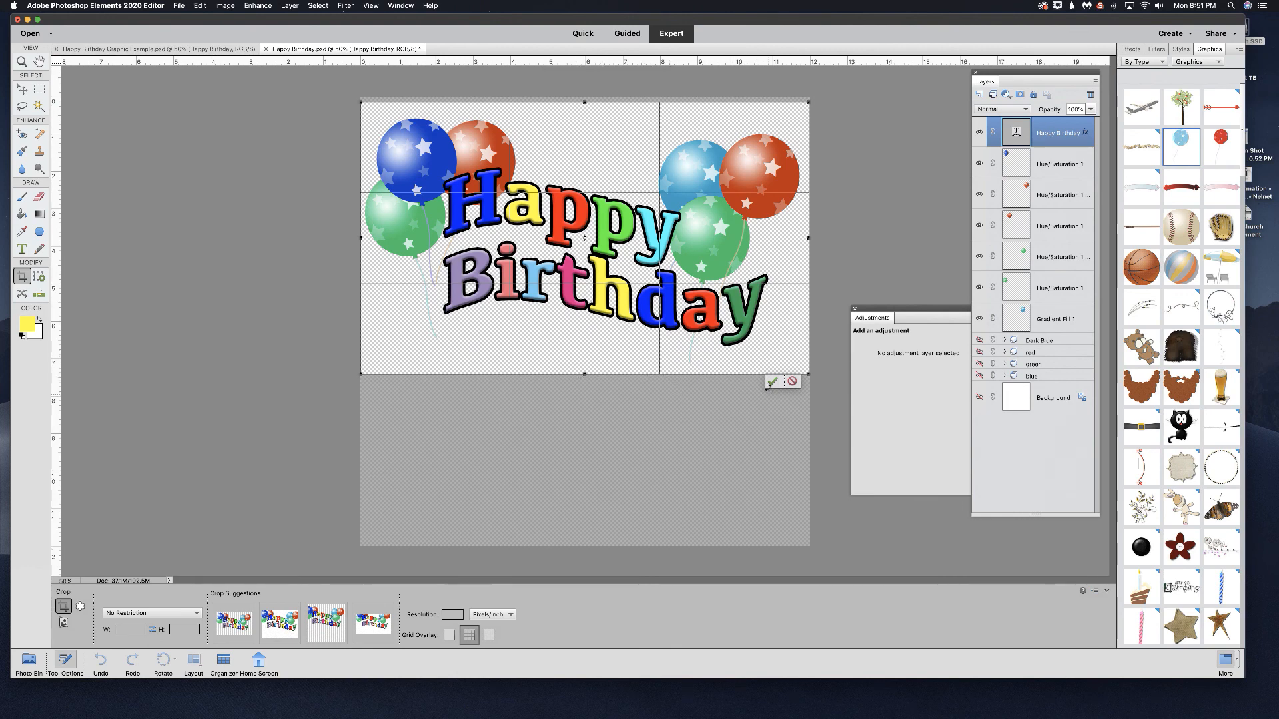
{"action": "left_click", "coordinate": [772, 382]}
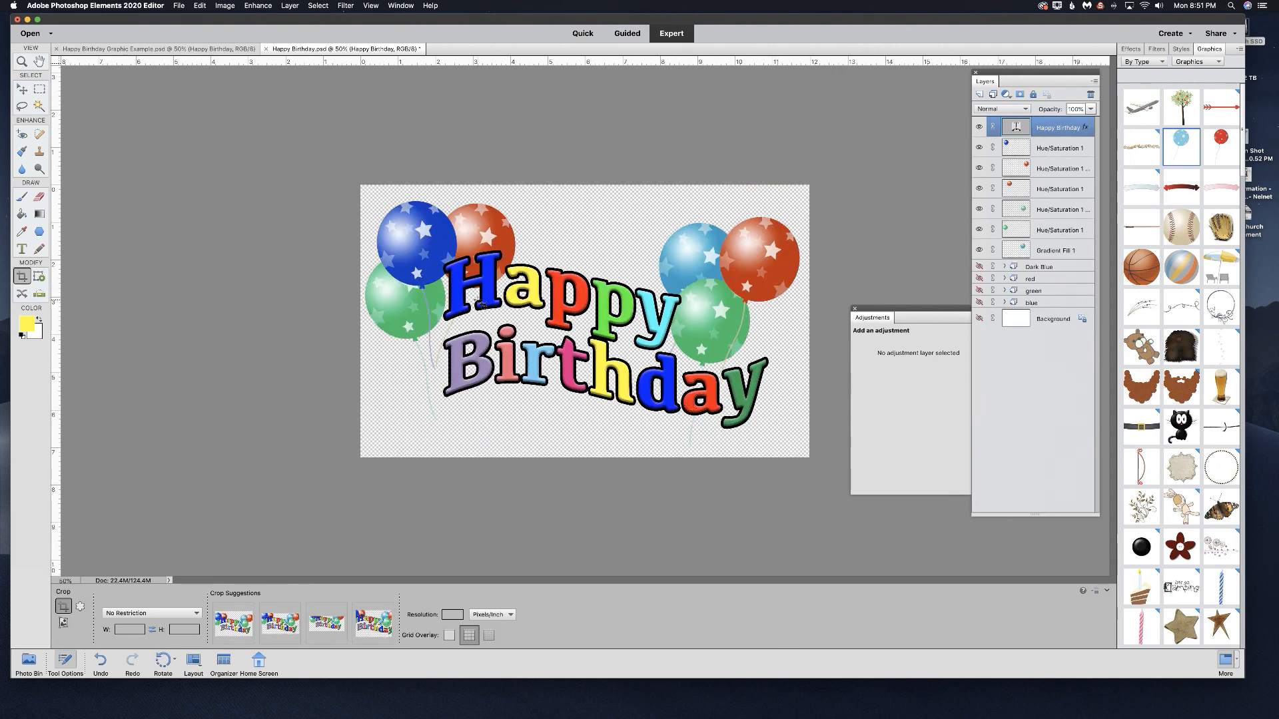
- Save the cropped graphic as Happy Birthday_edited-1.png in PNG format with None / Fast compression and no interlacing
{"action": "left_click", "coordinate": [179, 6]}
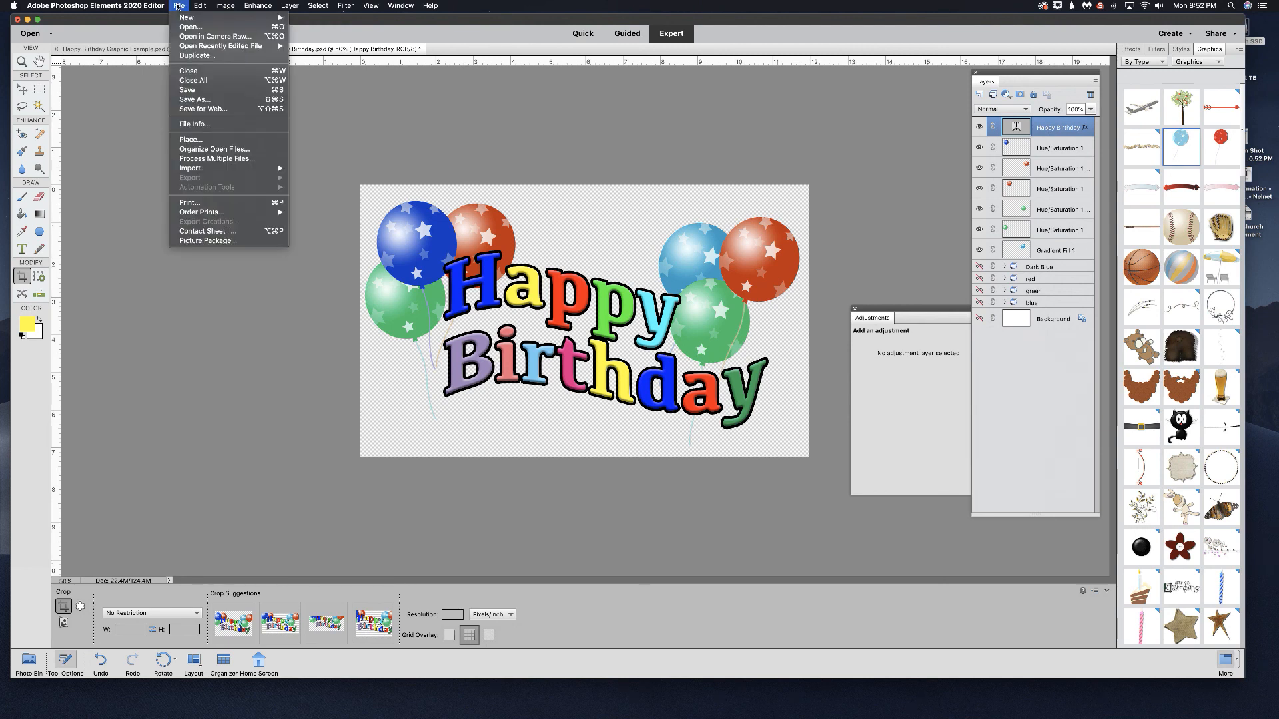
{"action": "left_click", "coordinate": [202, 100]}
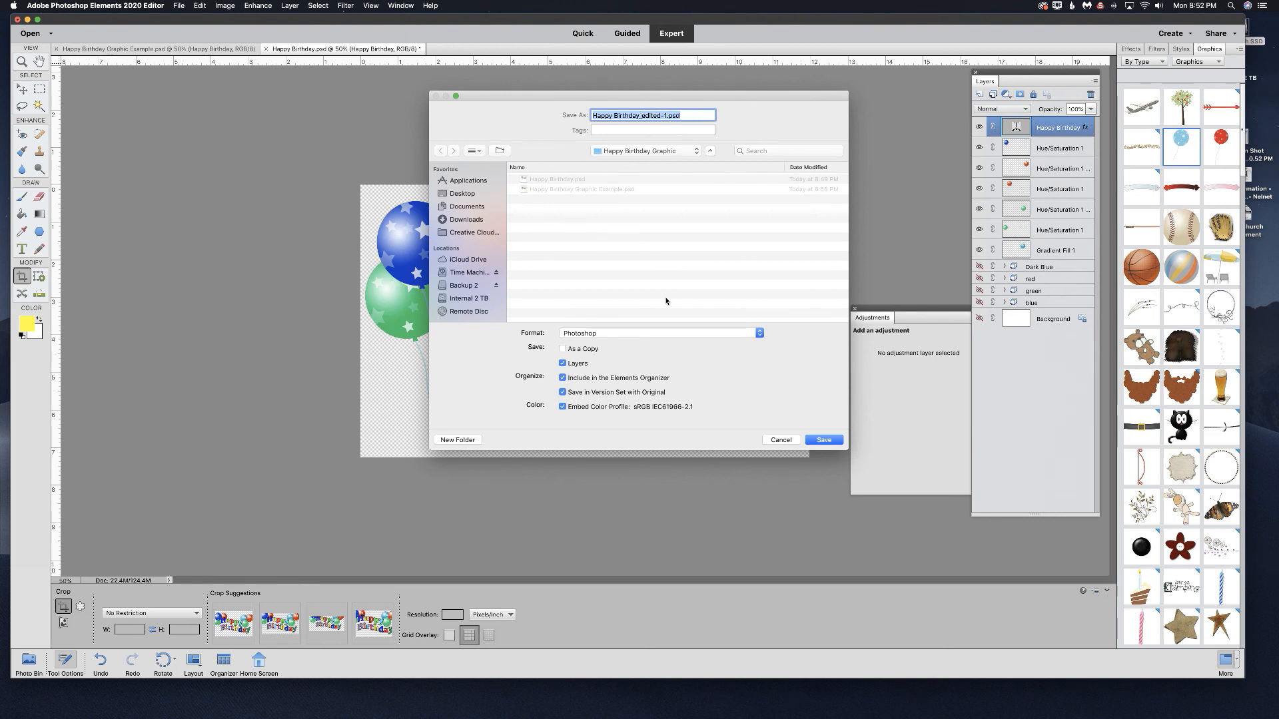
{"action": "left_click", "coordinate": [668, 333]}
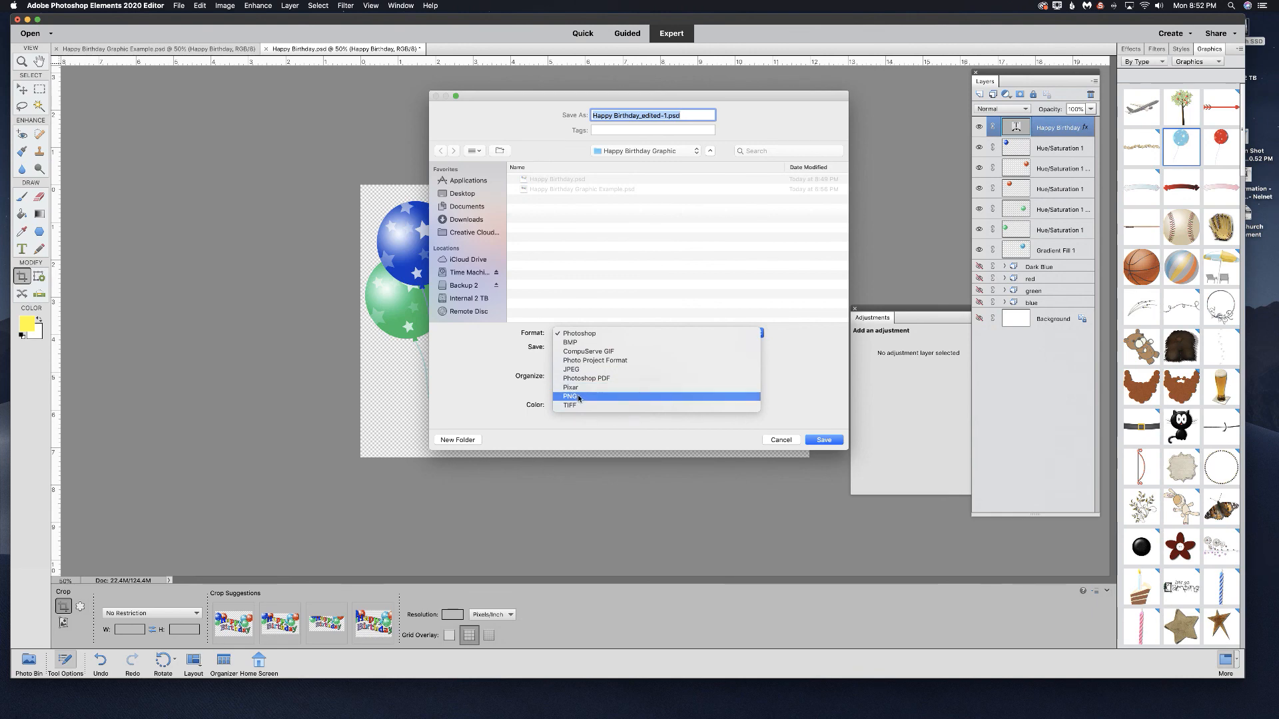
{"action": "key", "text": "Escape"}
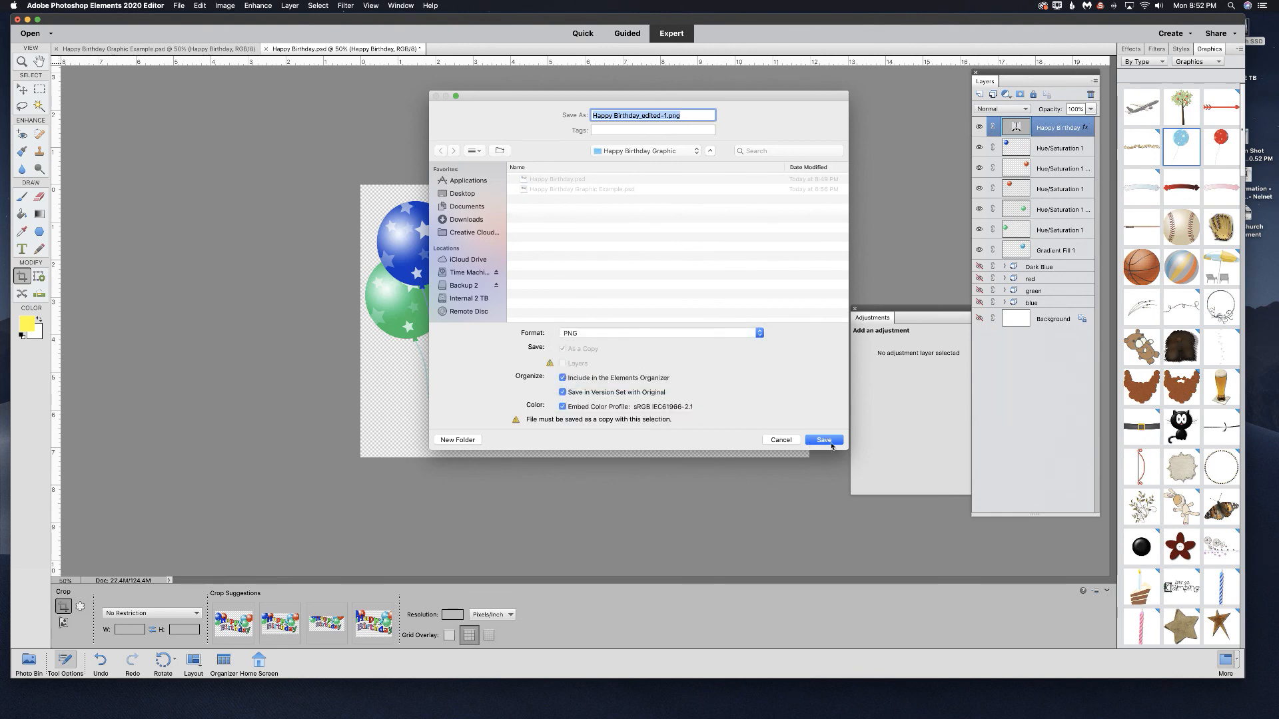
{"action": "left_click", "coordinate": [823, 440]}
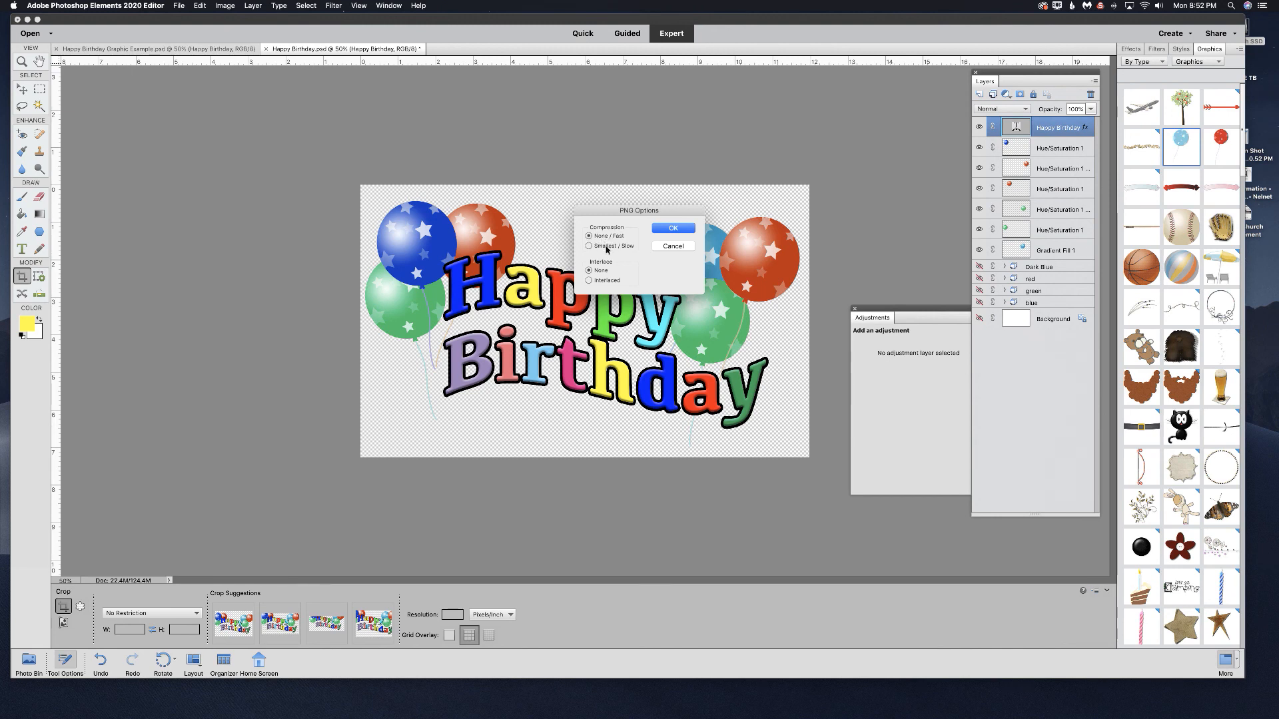
{"action": "left_click", "coordinate": [674, 228]}
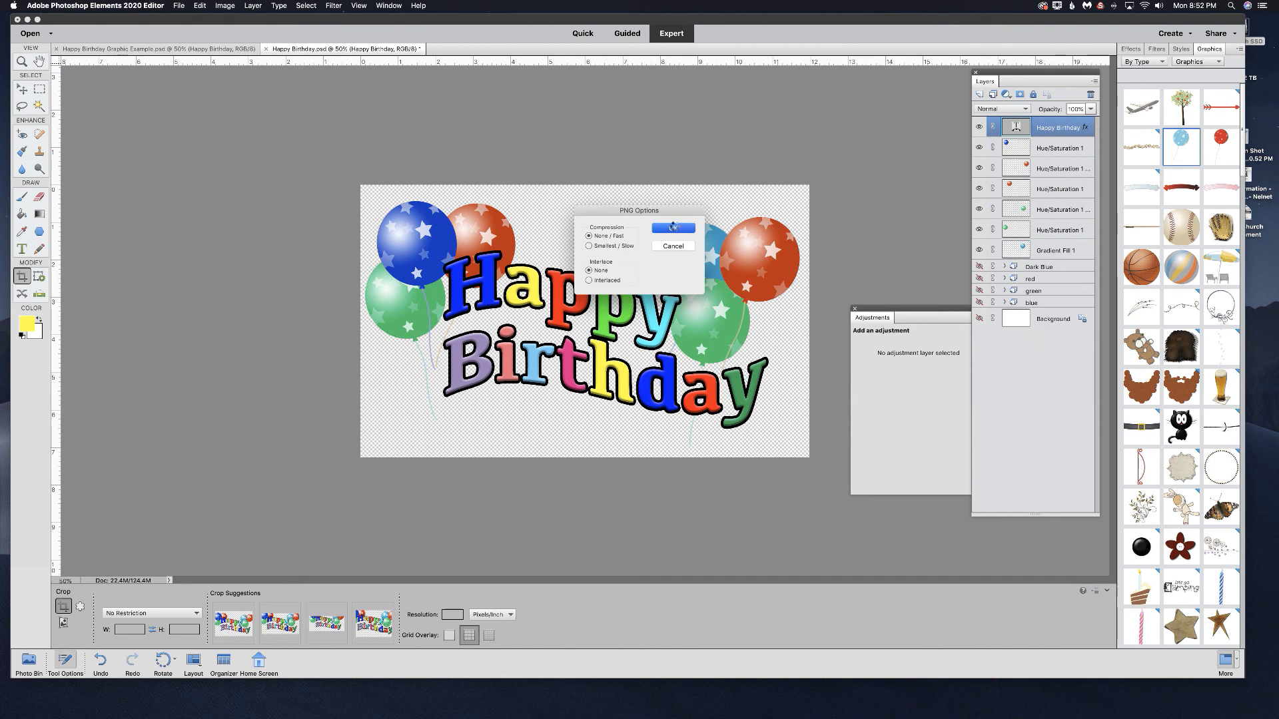